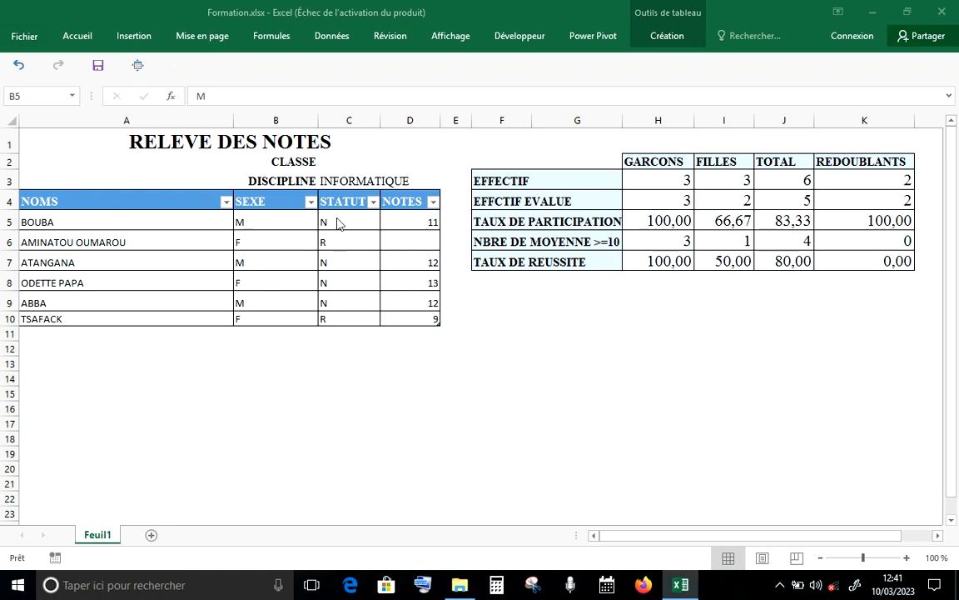
Set the SEXE value of the first student, in cell B5, to F.
click(344, 279)
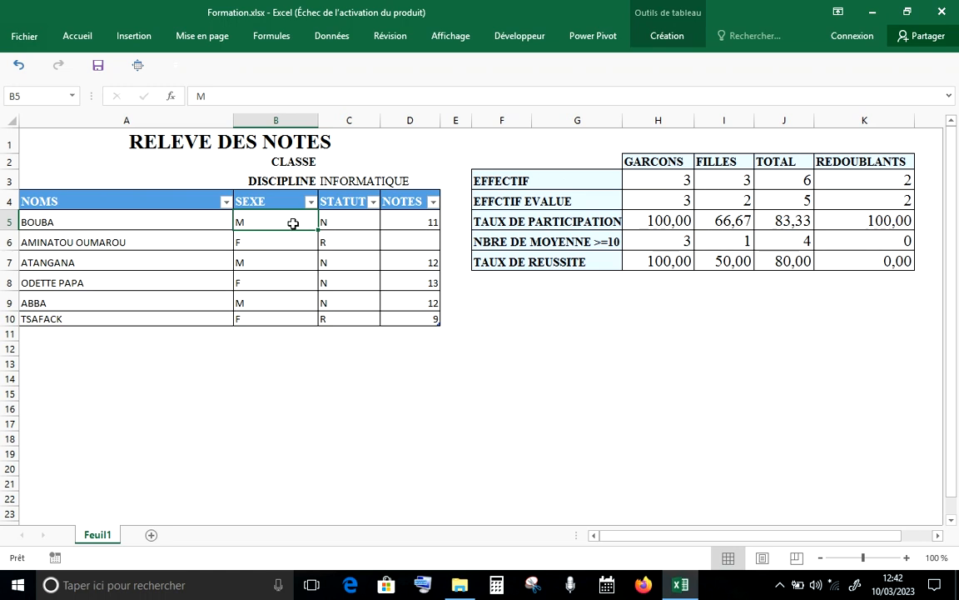
text(F)
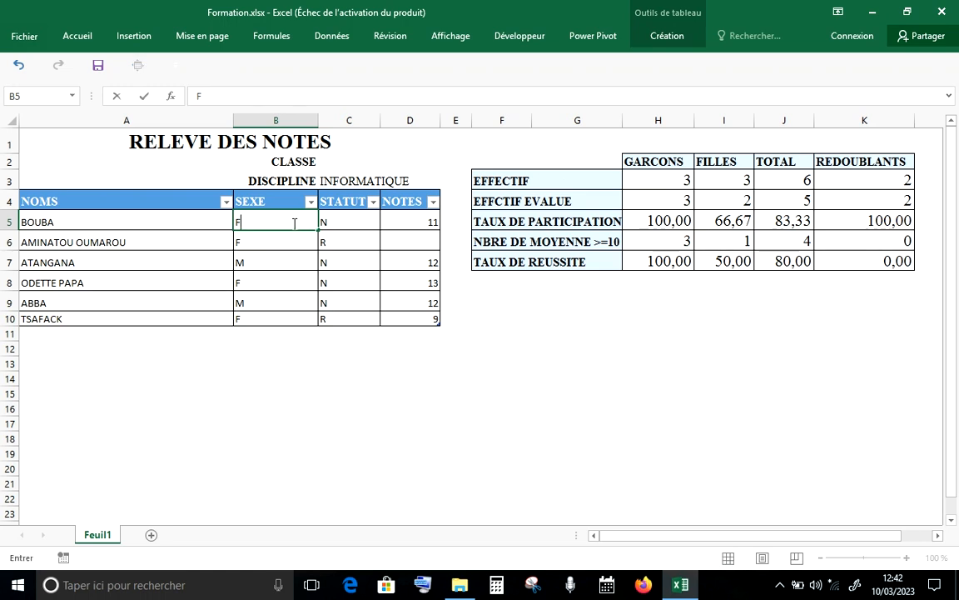
key(Return)
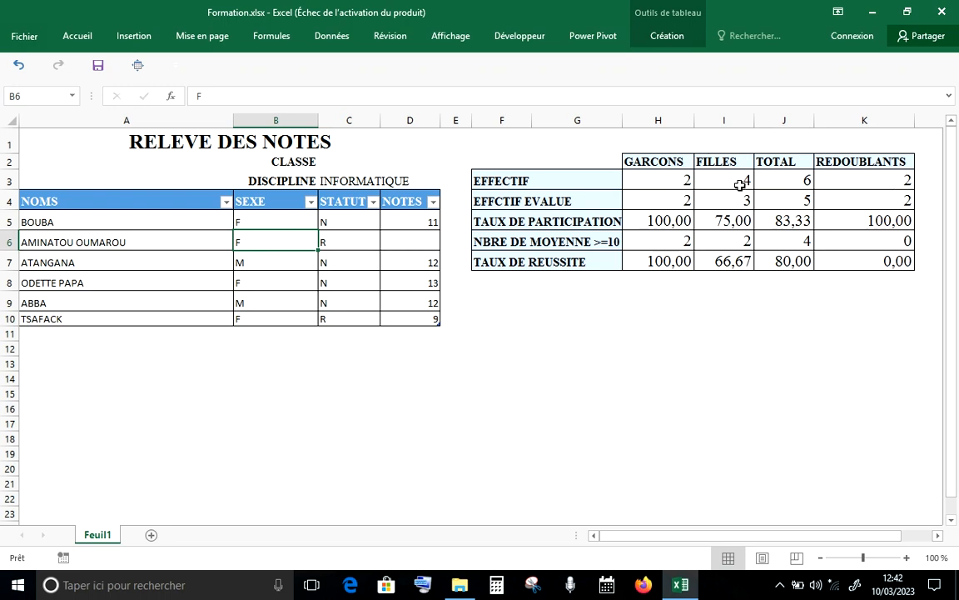
Set the SEXE value in cell B8 to M.
click(264, 222)
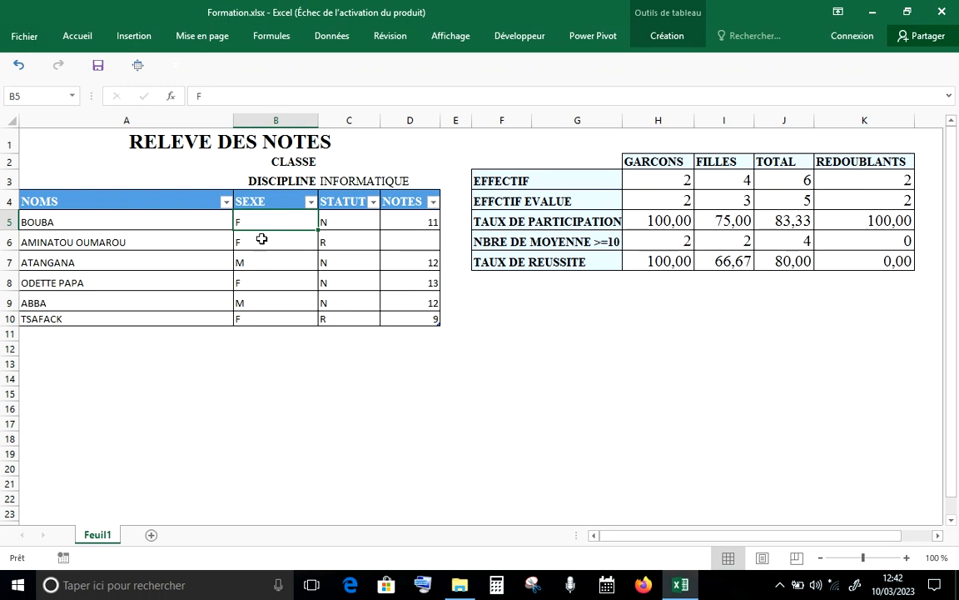
click(261, 282)
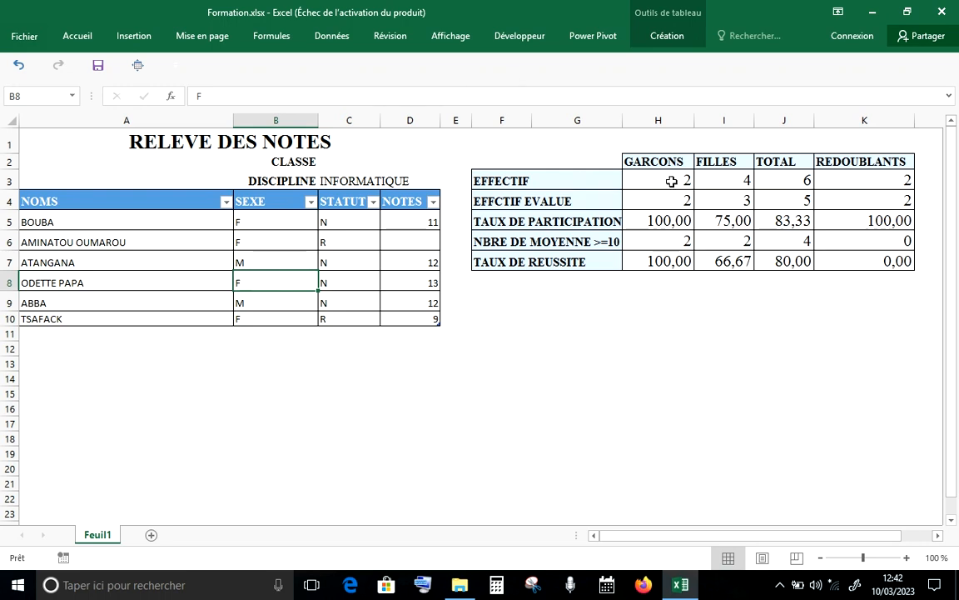
text(M)
key(Return)
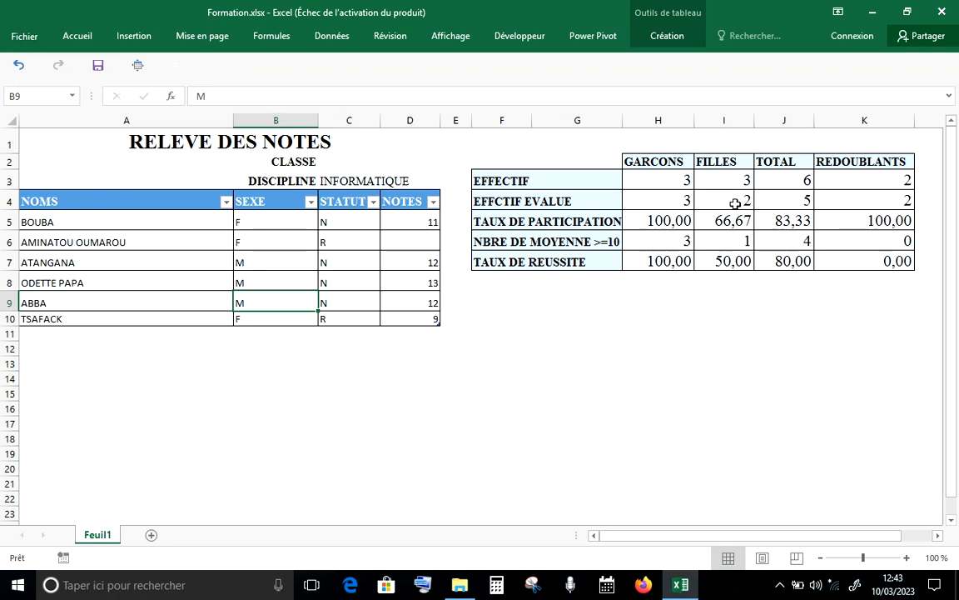
Enter 10 as the missing grade in the NOTES cell D6.
click(425, 240)
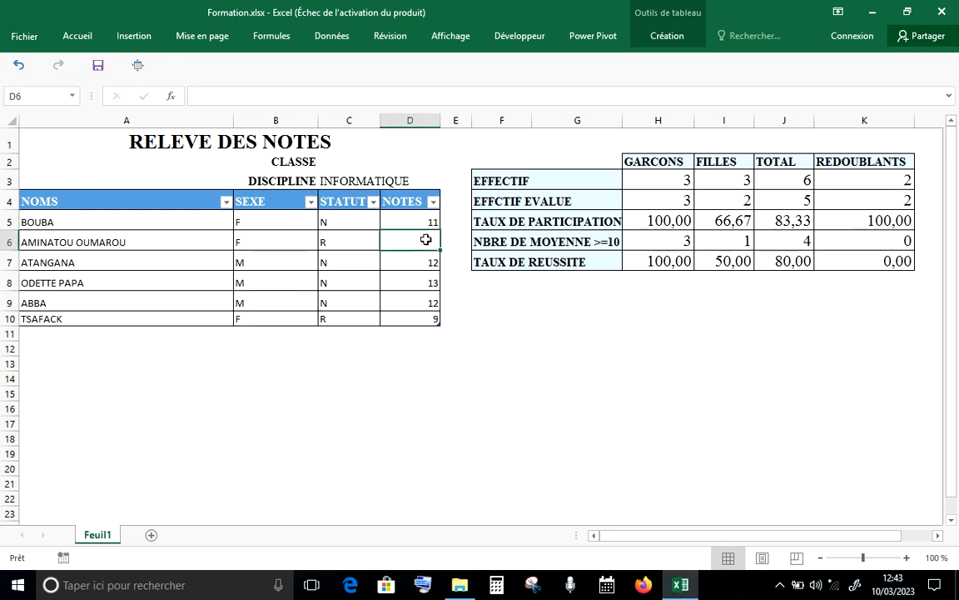
text(10)
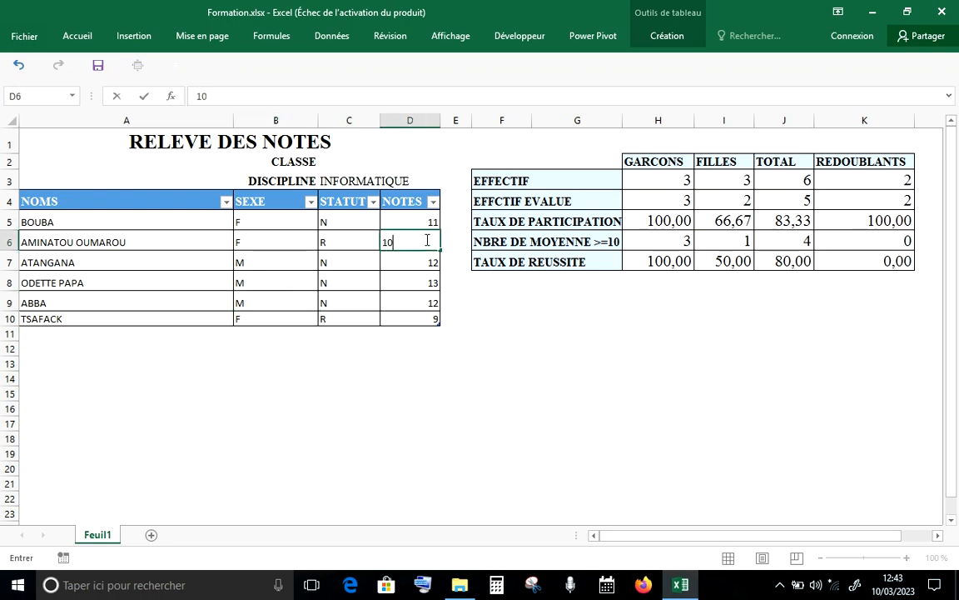
key(Return)
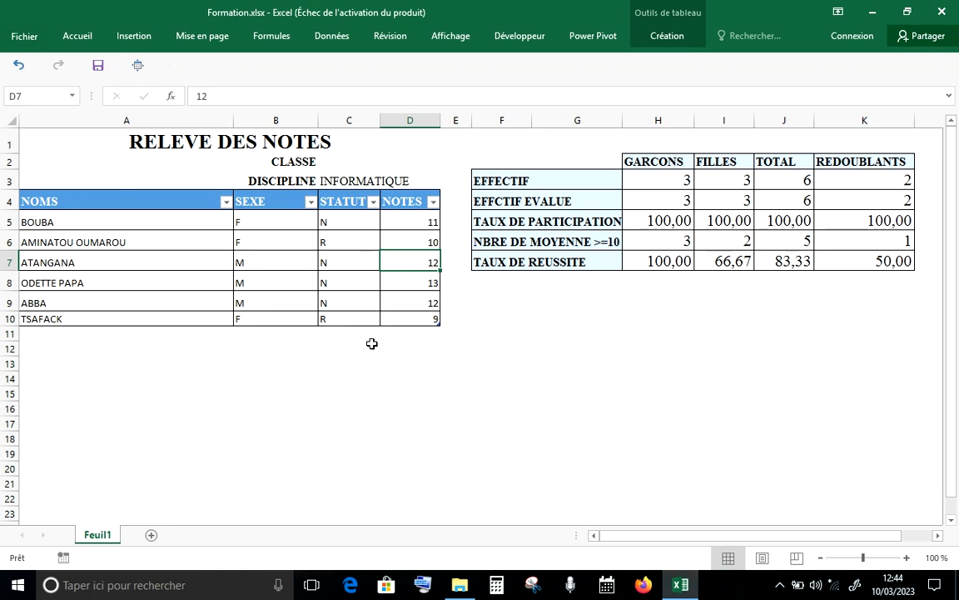
Add a blank worksheet to the workbook and go back to Feuil1.
click(151, 535)
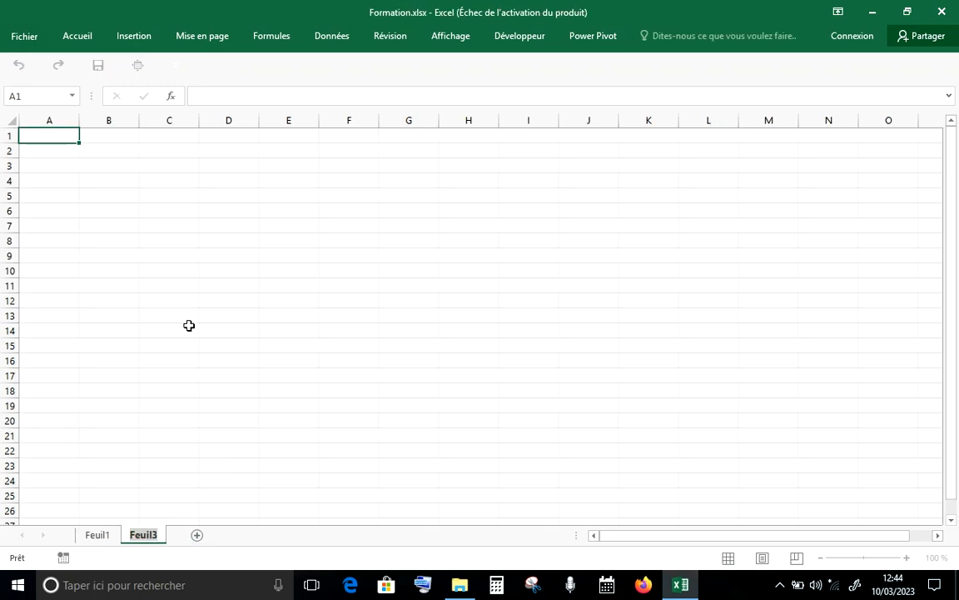
click(101, 537)
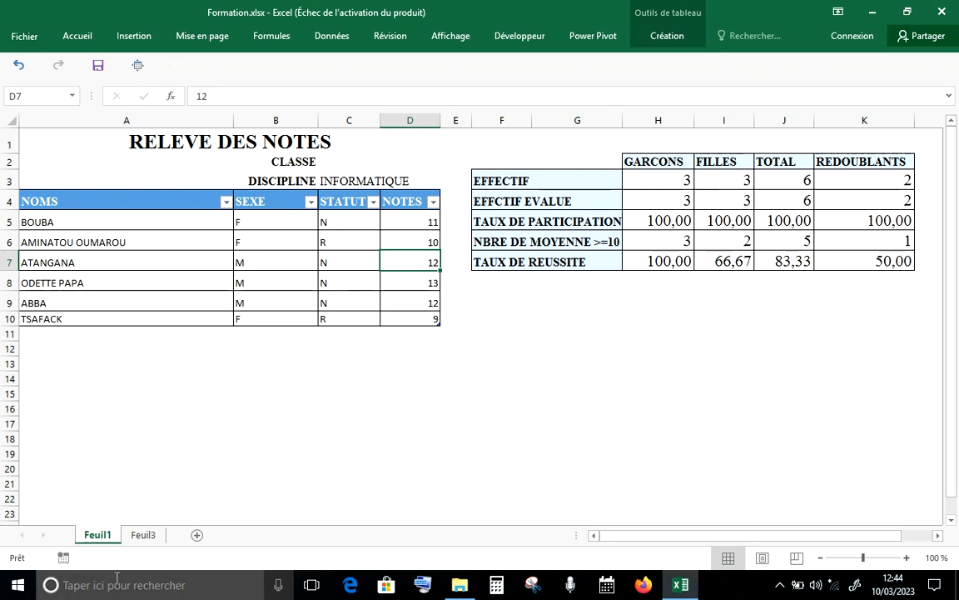
click(140, 534)
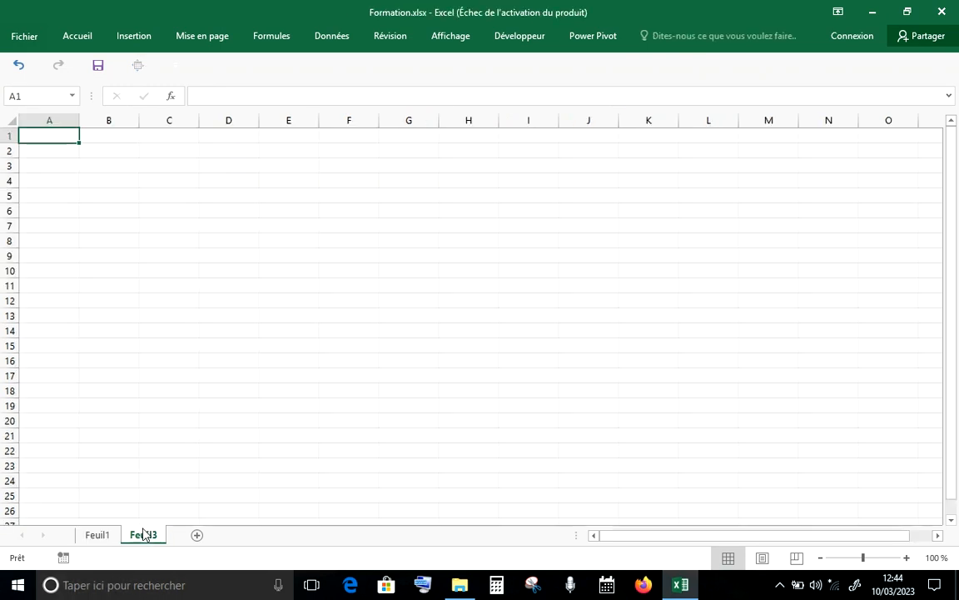
click(96, 539)
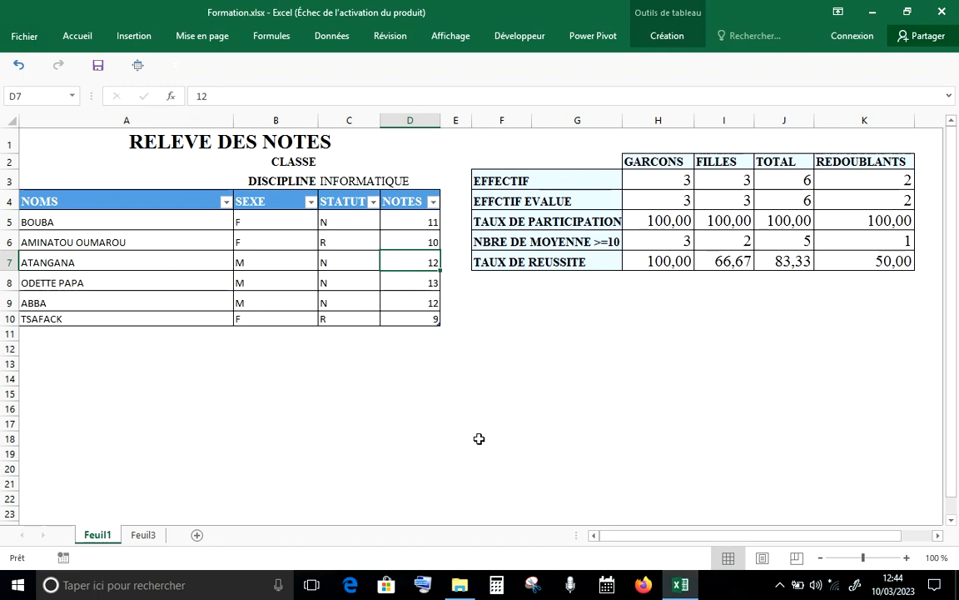
Copy the entire contents of Feuil1 and paste them over the whole blank sheet Feuil3.
mouse_move(699, 586)
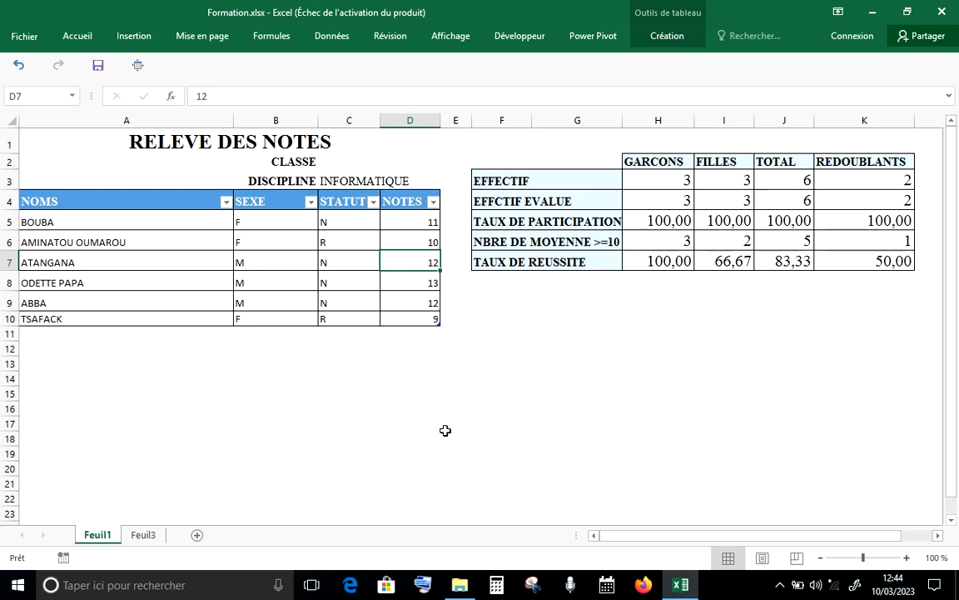
key(ctrl+a)
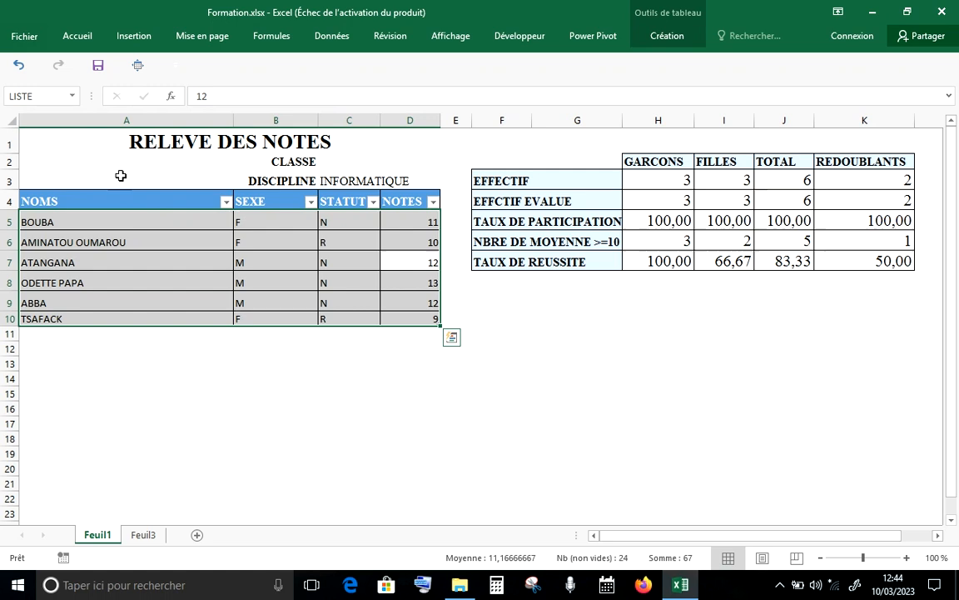
click(17, 123)
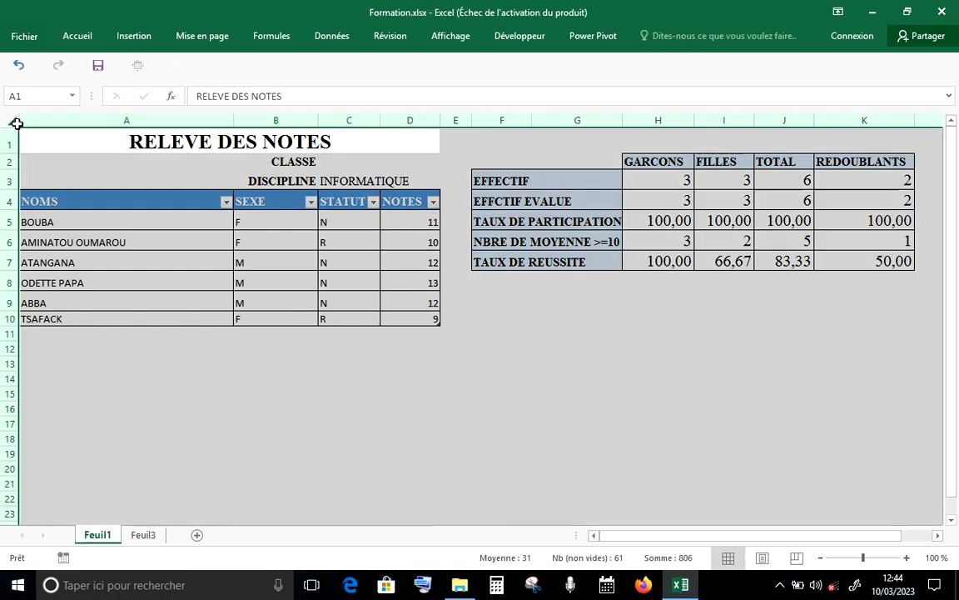
key(ctrl+c)
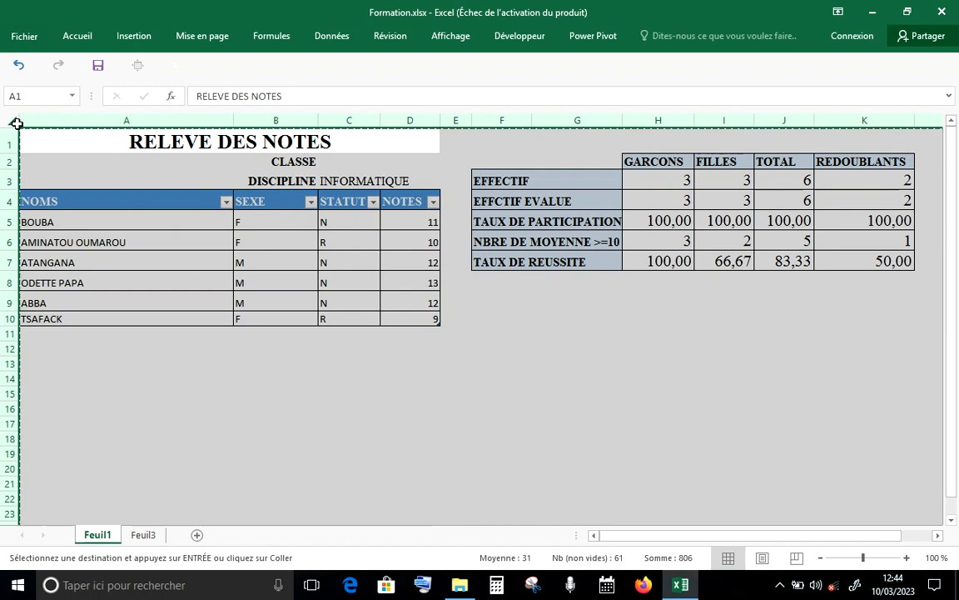
click(143, 535)
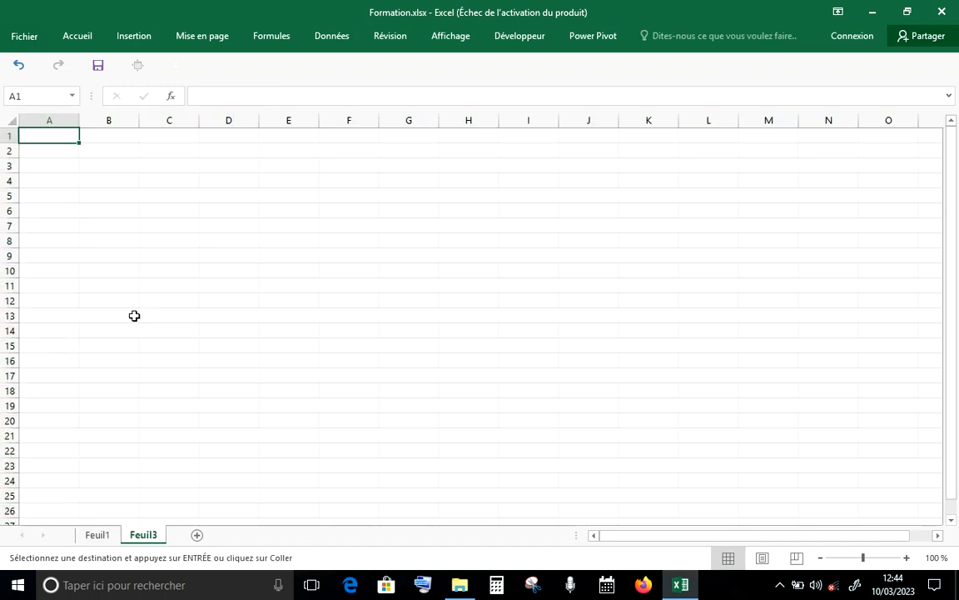
key(ctrl+a)
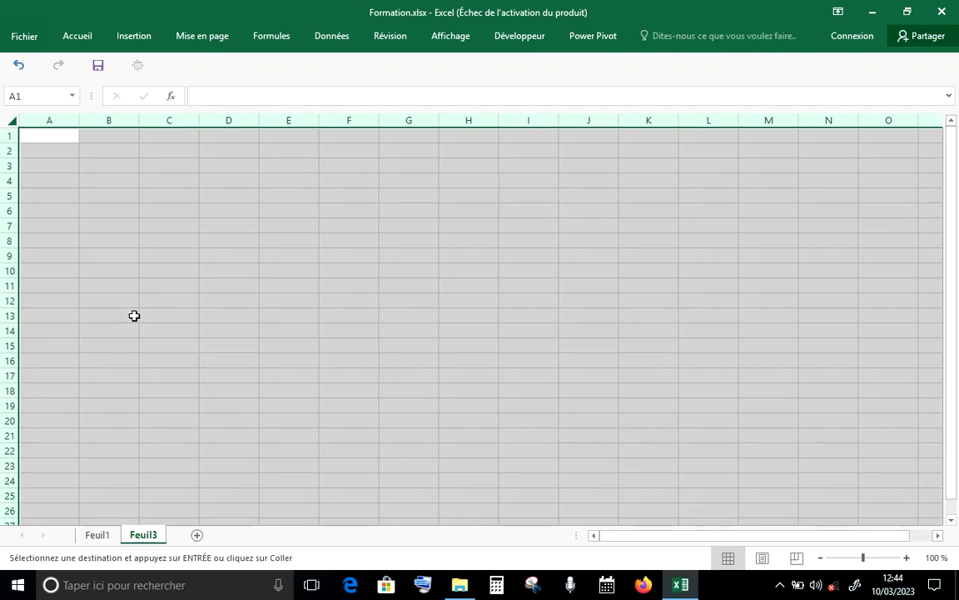
key(ctrl+v)
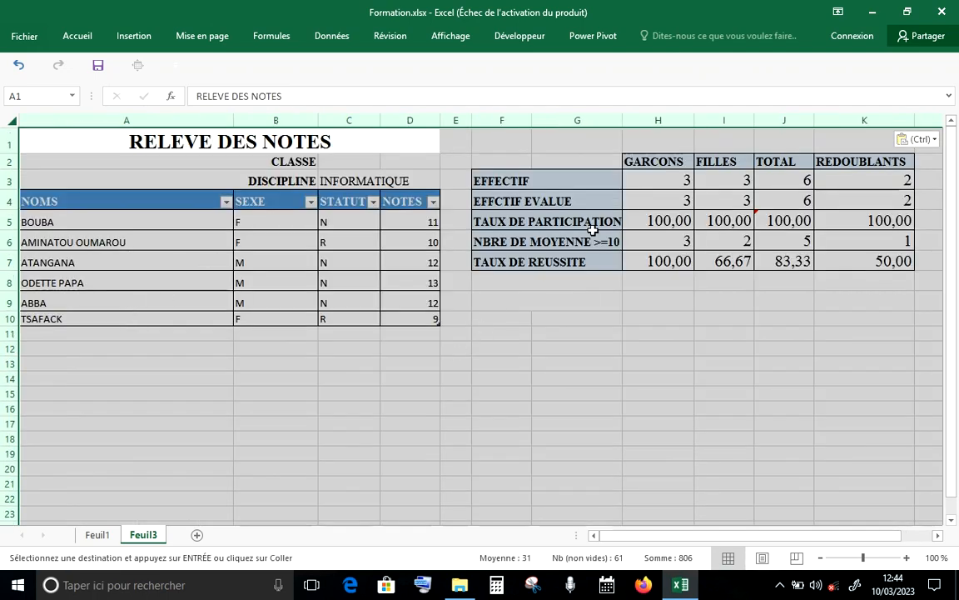
Open the GARCONS headcount formula in cell H3 of Feuil3 and leave it with a stray I13 reference inserted.
click(658, 180)
double_click(658, 180)
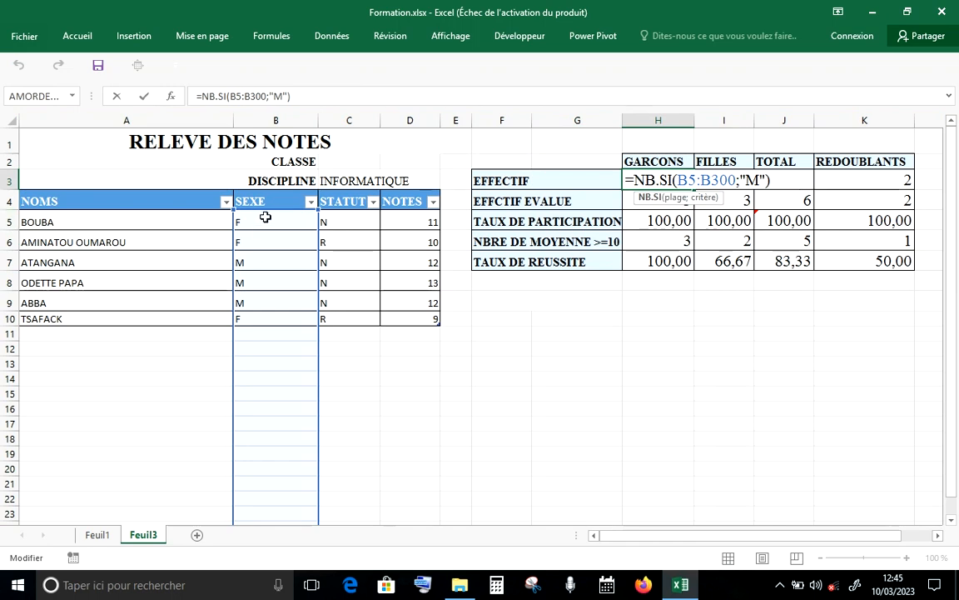
click(711, 365)
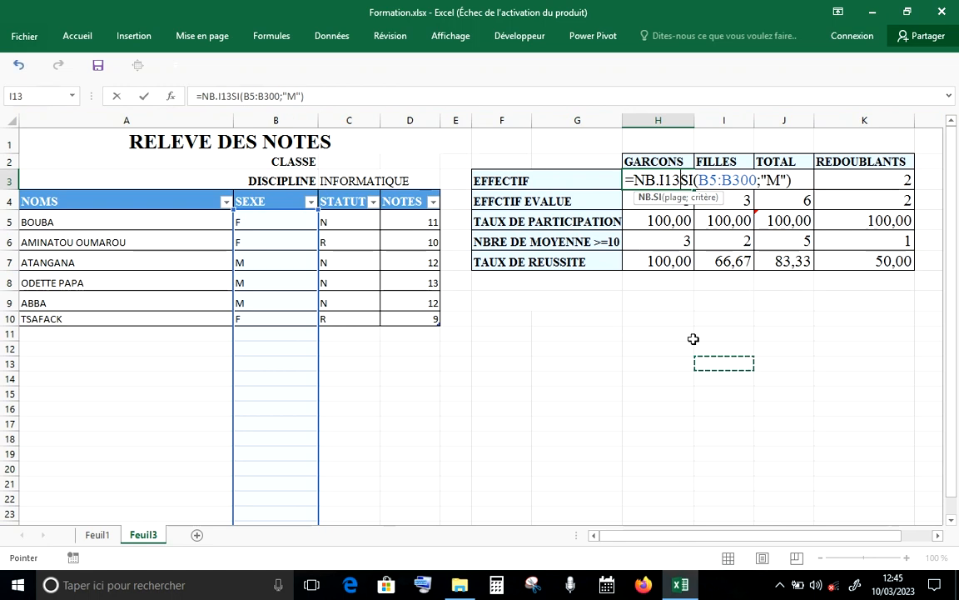
key(Return)
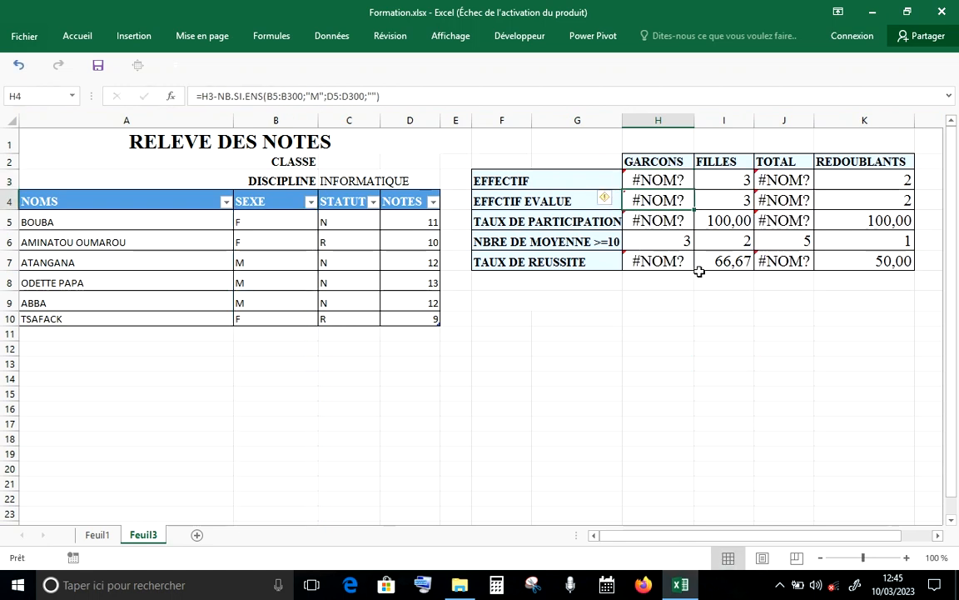
Clear all the statistics formulas from H3:K7 in Feuil3, keeping the row and column headings.
click(631, 179)
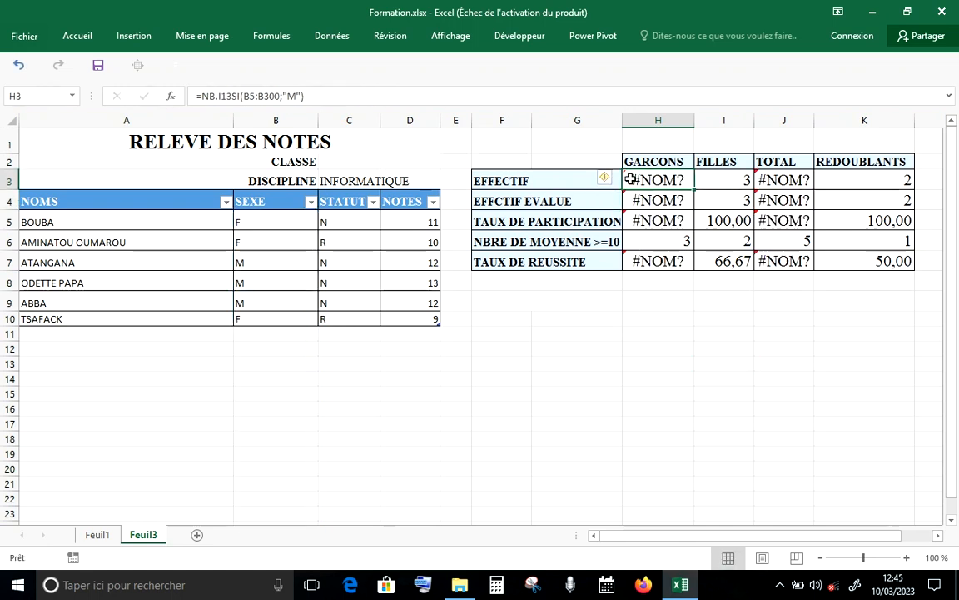
drag(632, 179, 865, 260)
key(Delete)
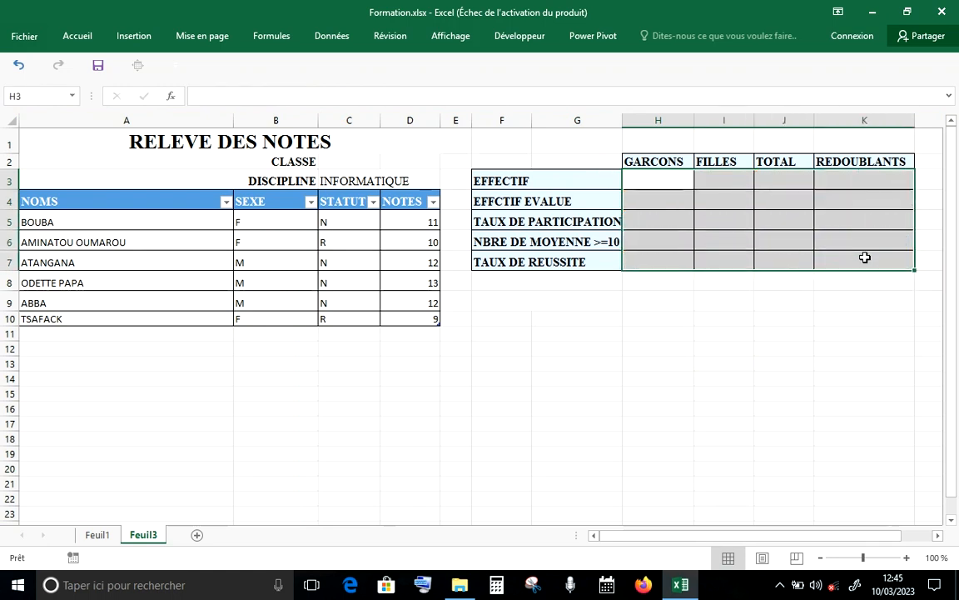
click(669, 182)
drag(726, 162, 751, 189)
click(858, 185)
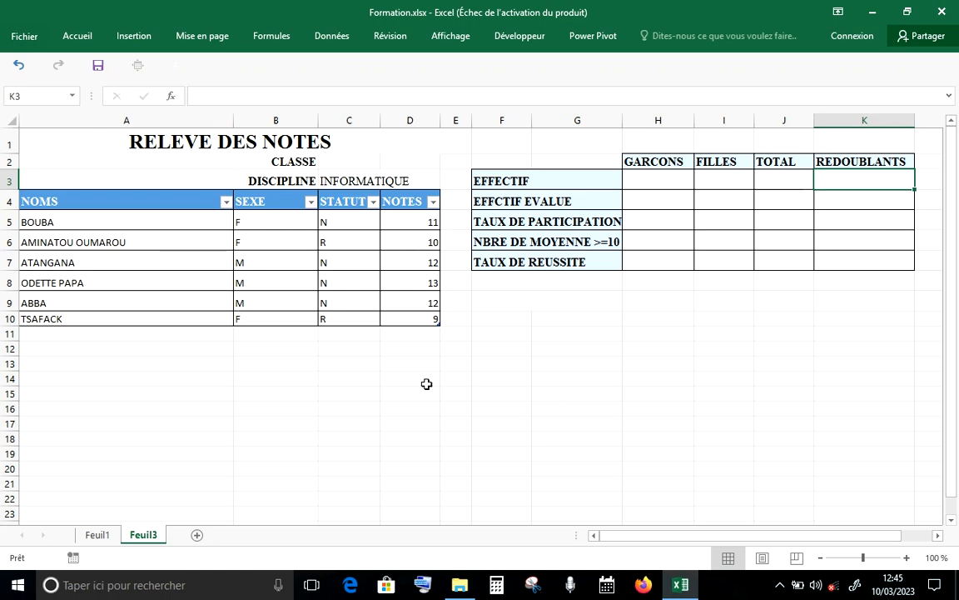
click(657, 185)
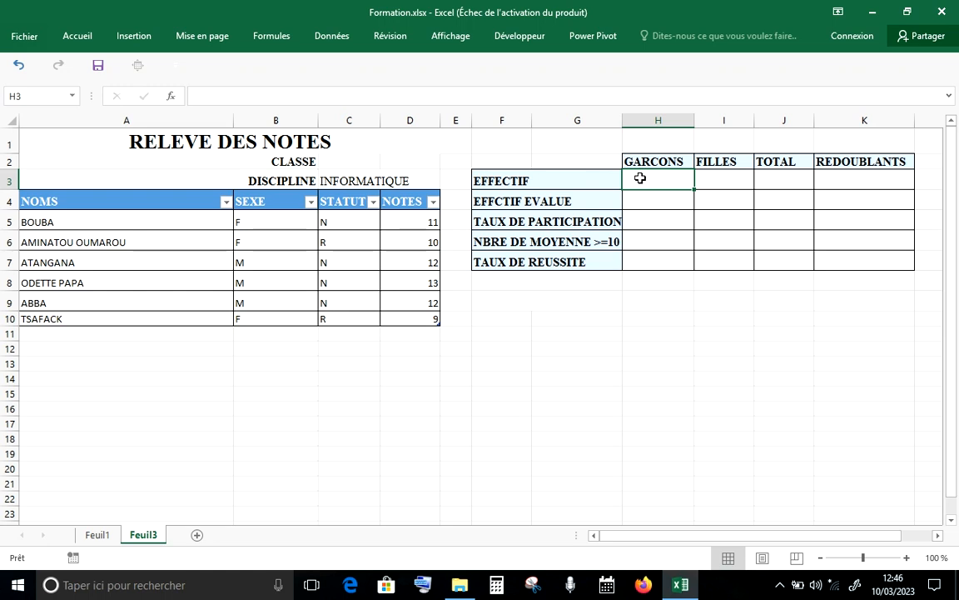
key(Down)
text(+)
key(Escape)
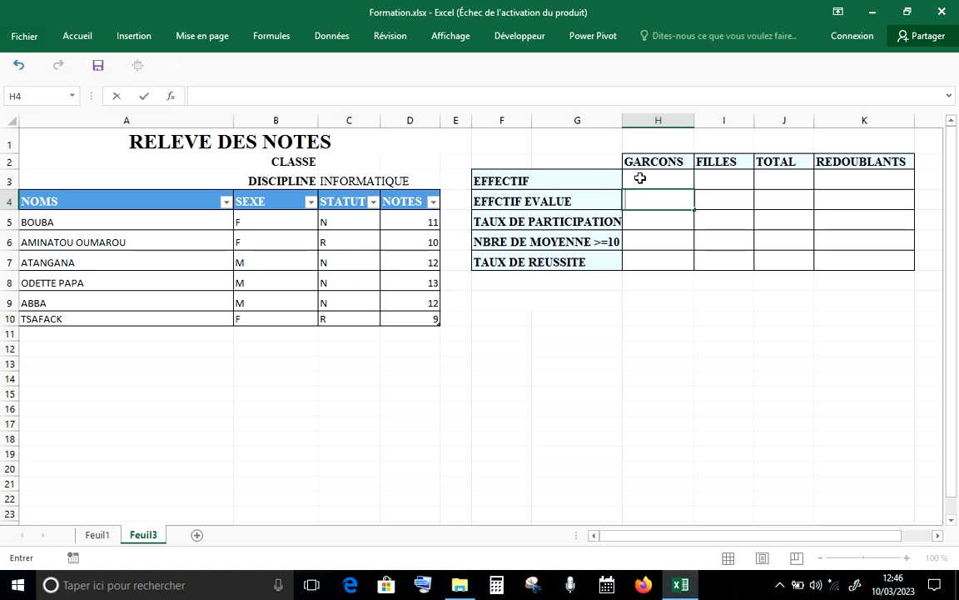
Start an NB.SI formula in the GARCONS headcount cell H3 with B5:B300 as its range.
double_click(641, 178)
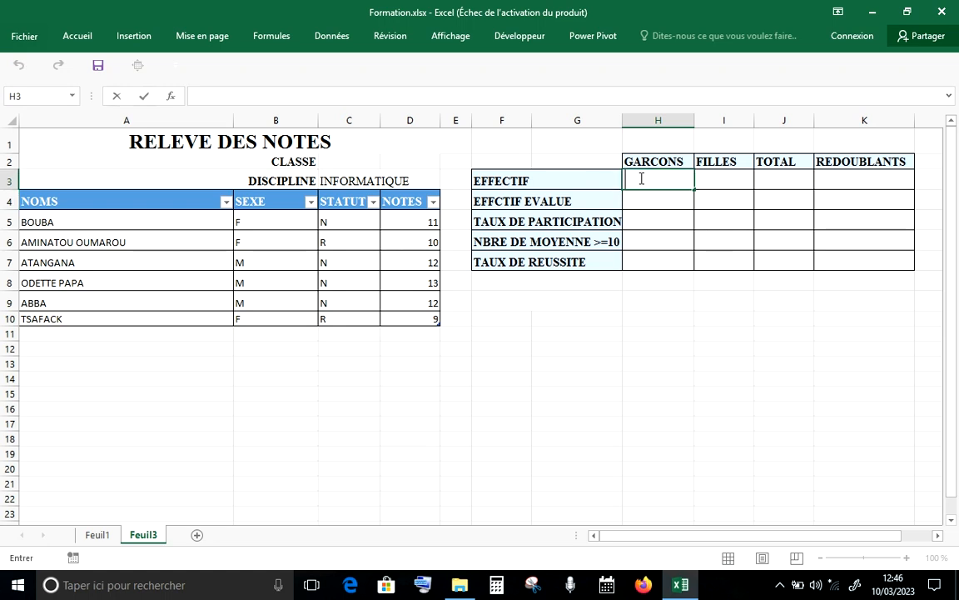
text(=)
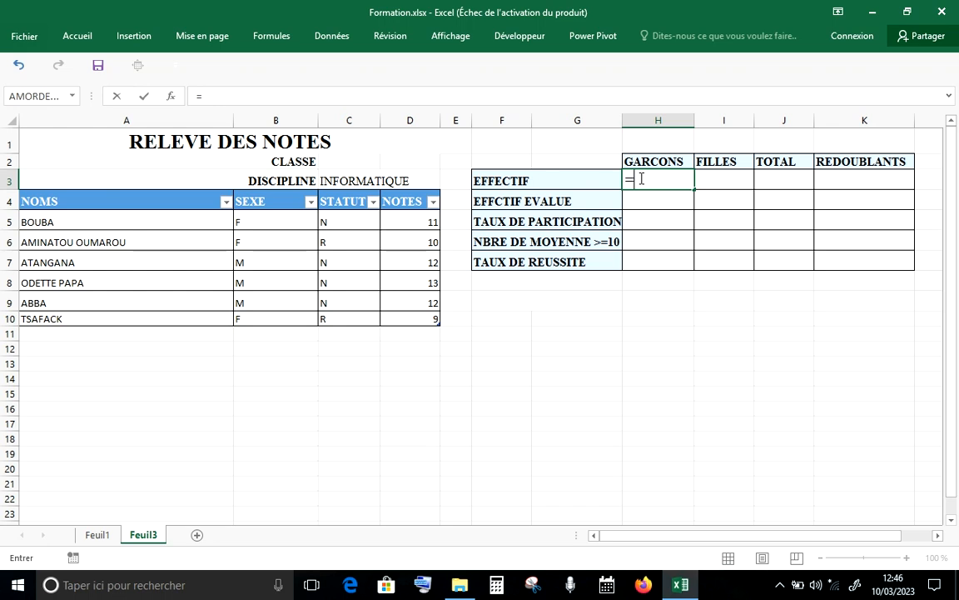
text(NB)
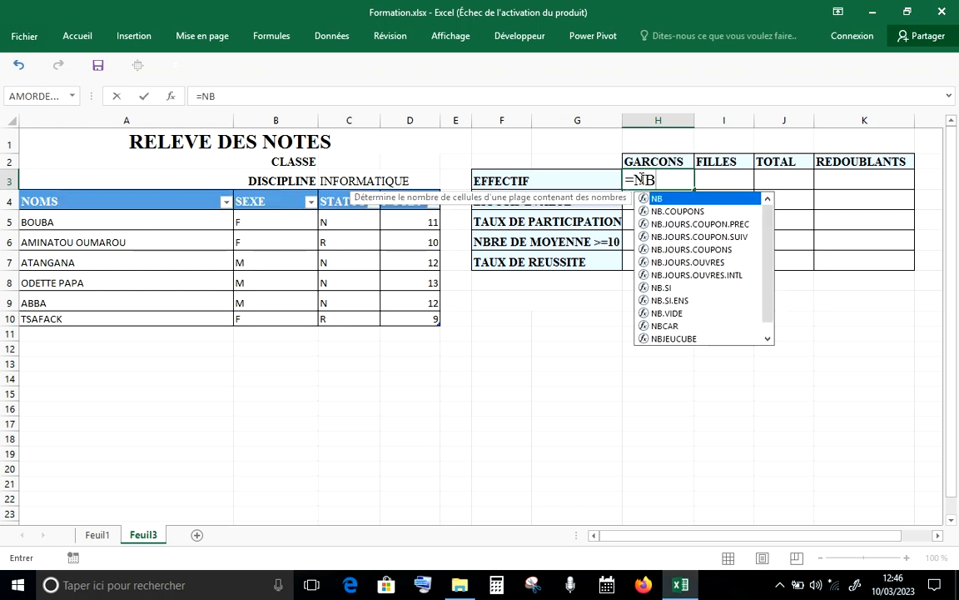
click(666, 289)
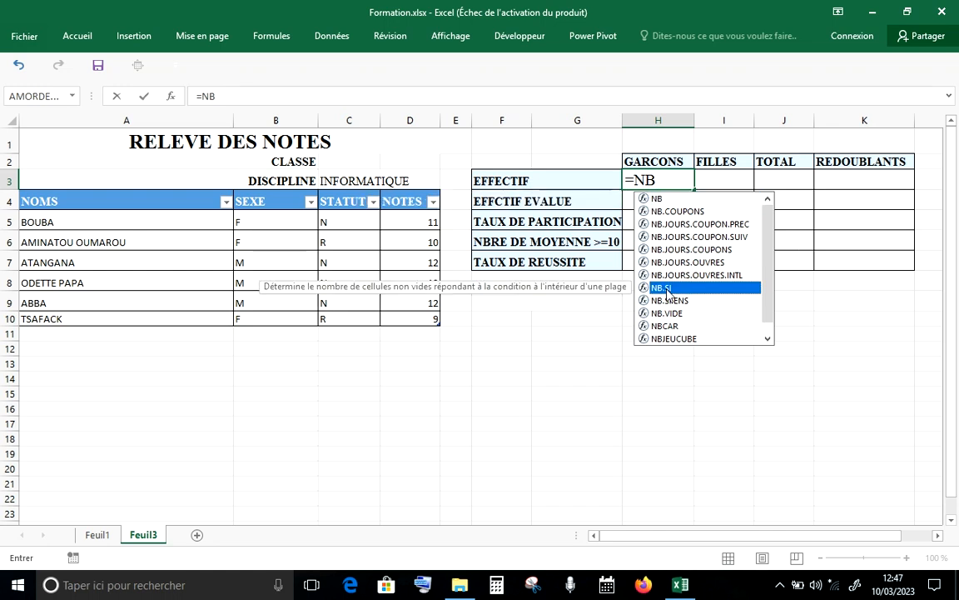
double_click(666, 289)
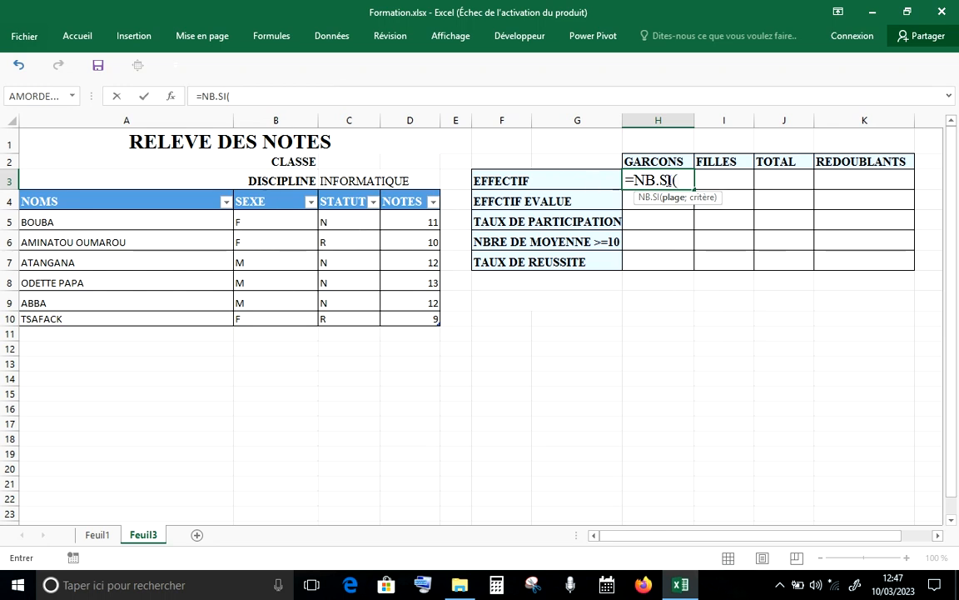
text(B5)
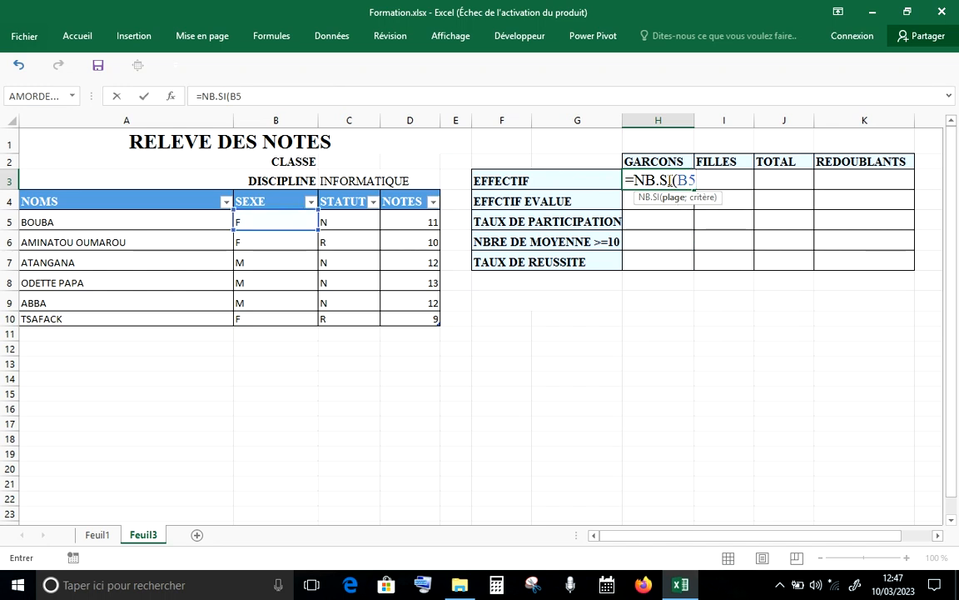
text(:)
text(B3)
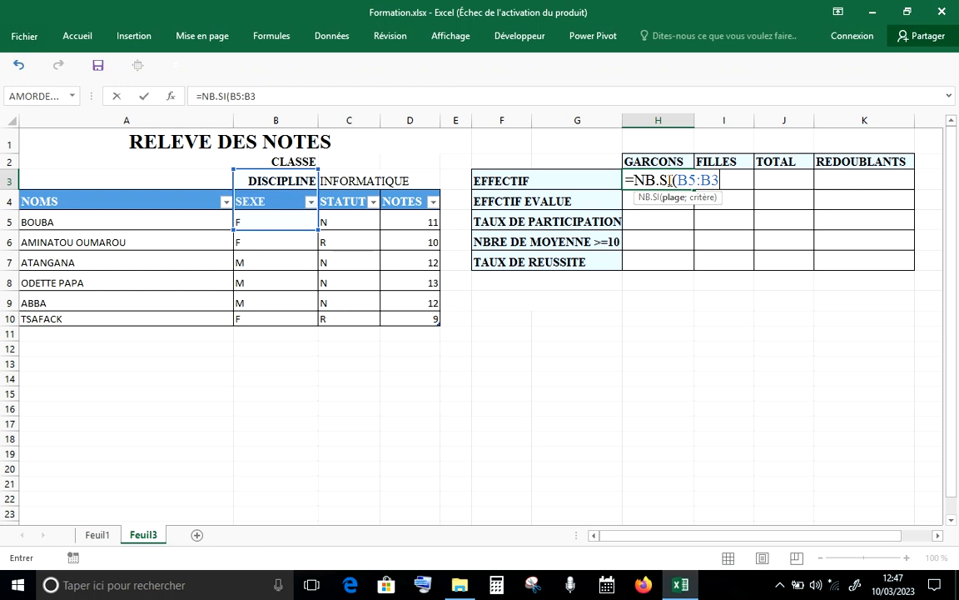
text(00)
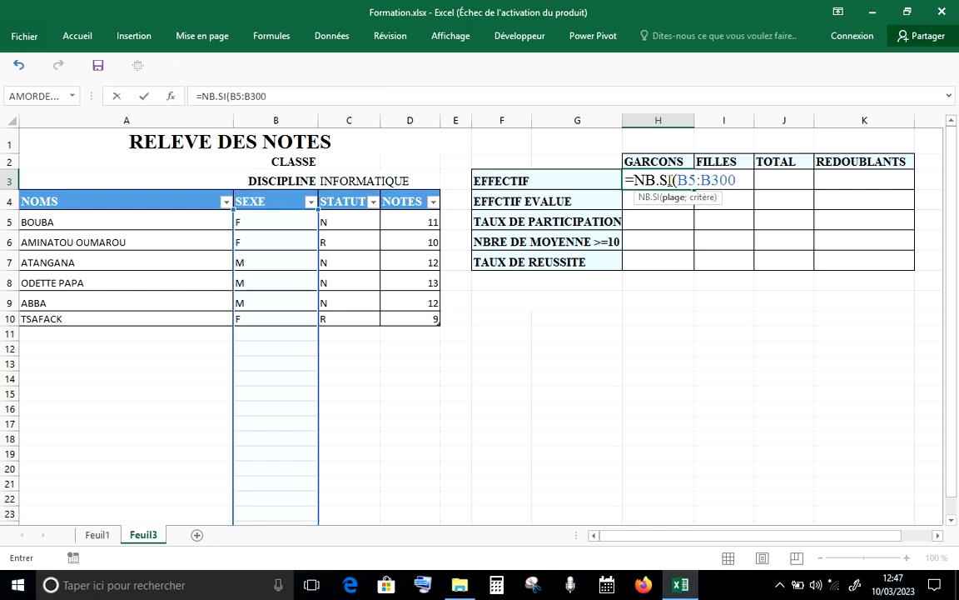
text())
key(BackSpace)
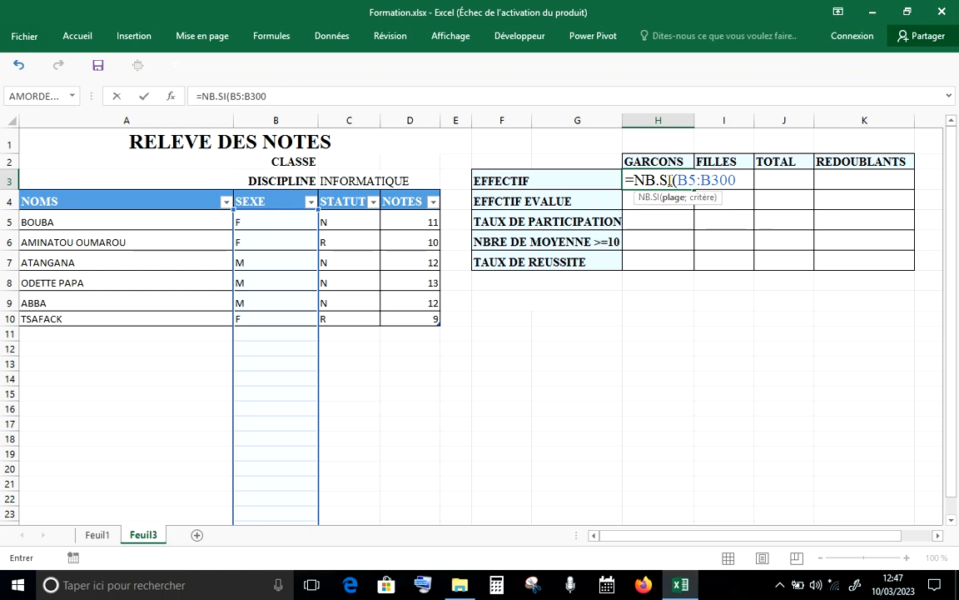
Complete the H3 formula with the criterion "M" so that it reads =NB.SI(B5:B300;"M").
text(;)
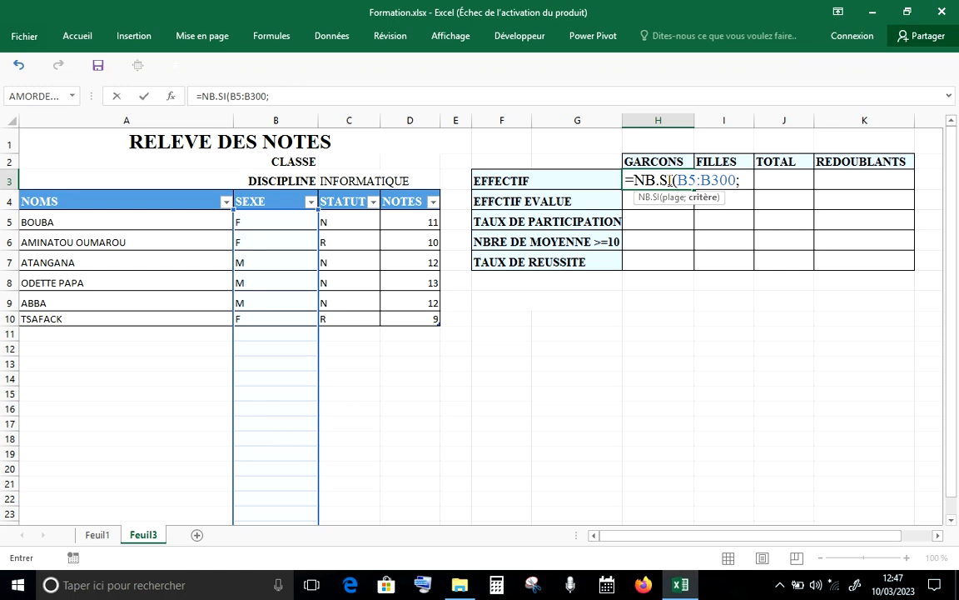
text(""))
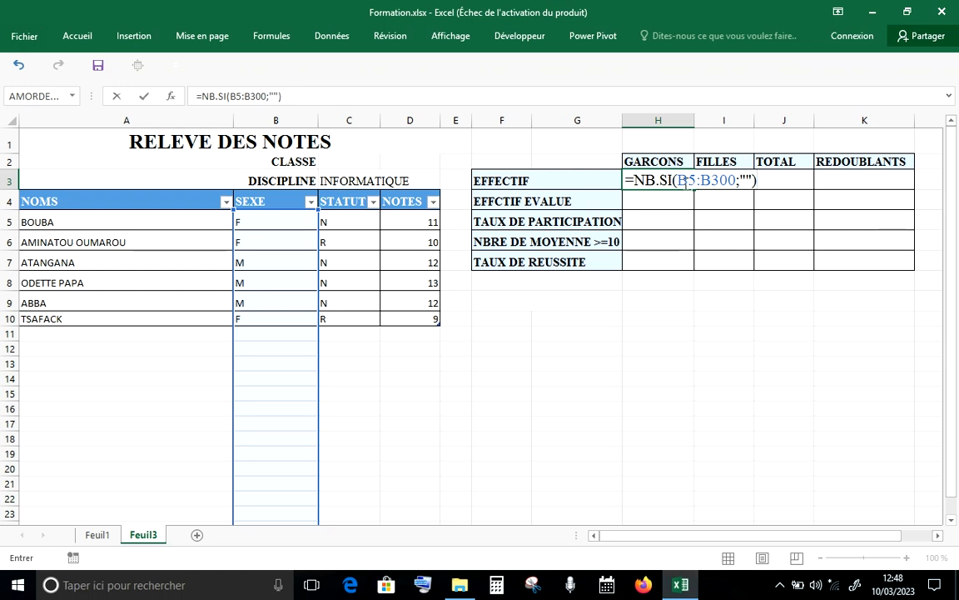
click(746, 181)
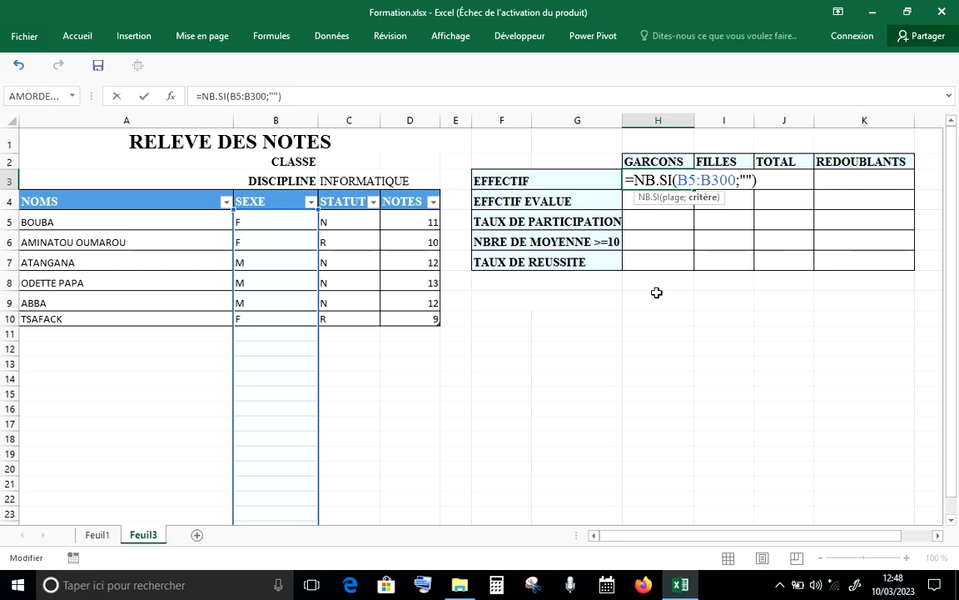
text(M)
key(Return)
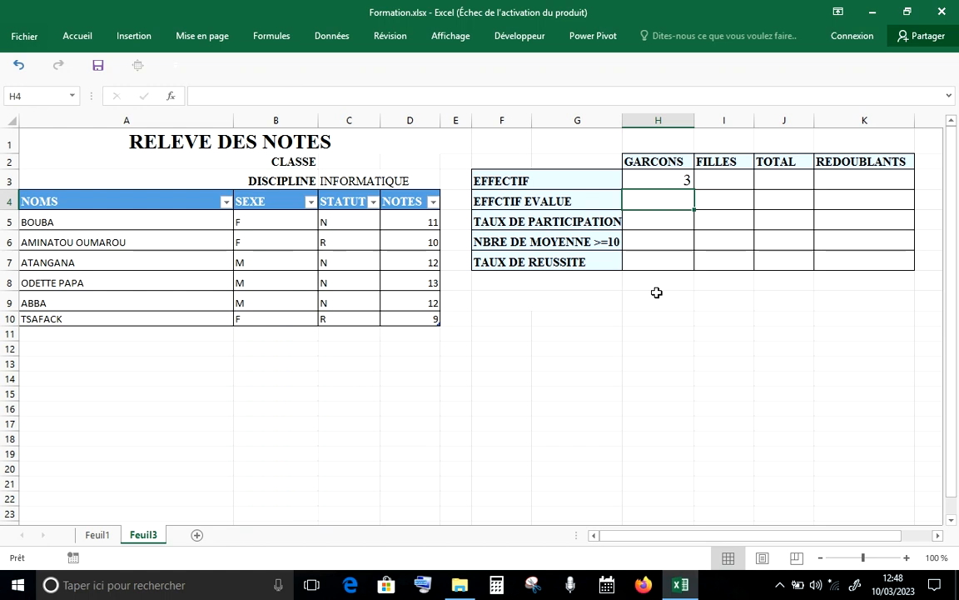
Examine the range and criterion of the GARCONS headcount formula in H3 against the SEXE column.
click(661, 181)
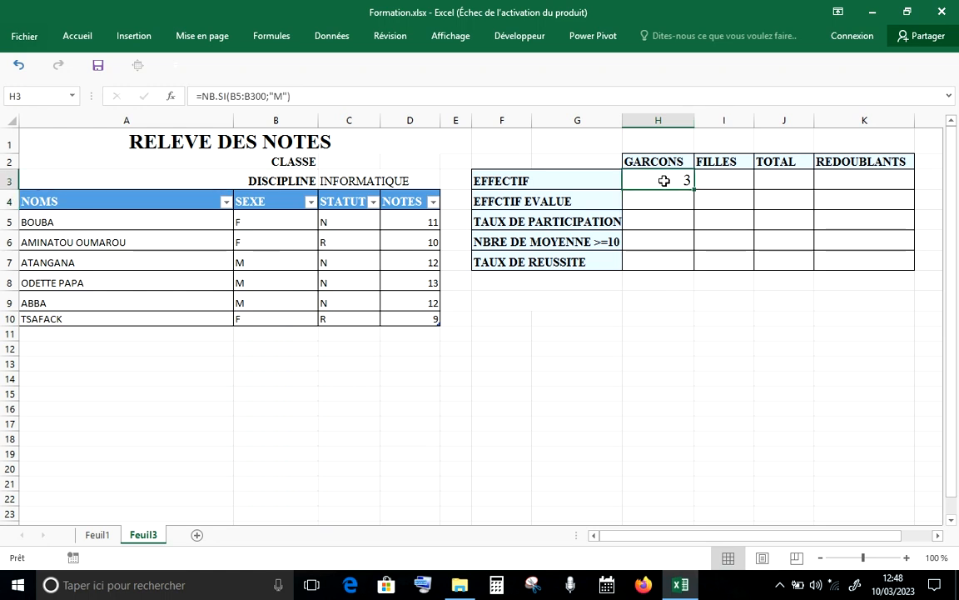
click(279, 97)
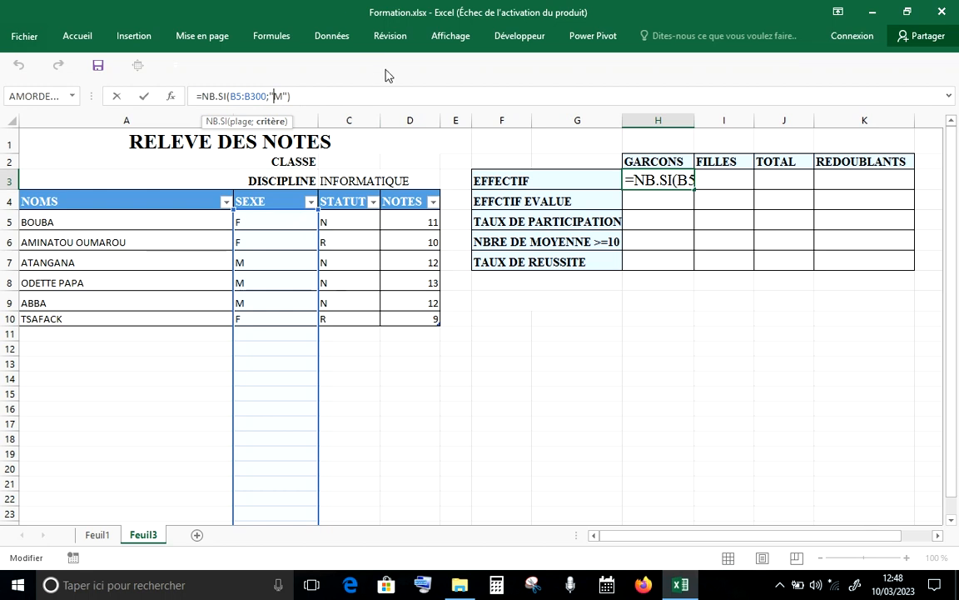
key(Return)
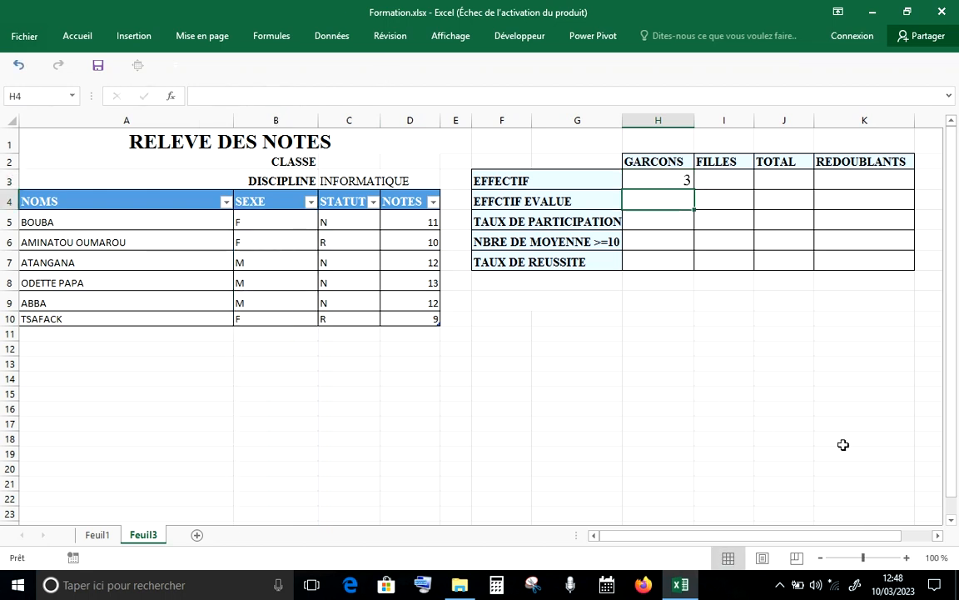
click(907, 558)
click(906, 558)
click(907, 558)
click(907, 558)
click(907, 558)
click(907, 558)
click(907, 558)
click(907, 558)
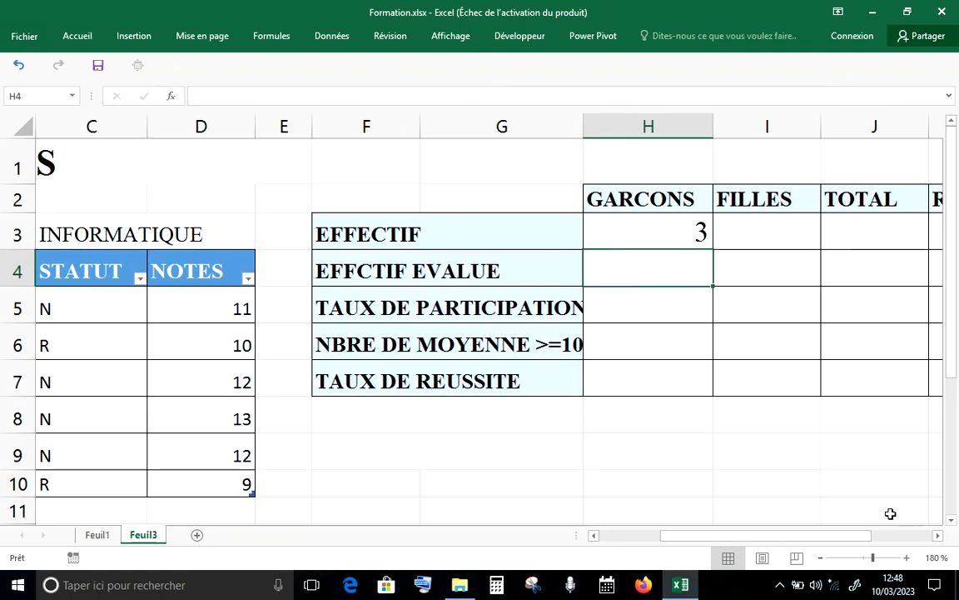
click(677, 234)
click(274, 96)
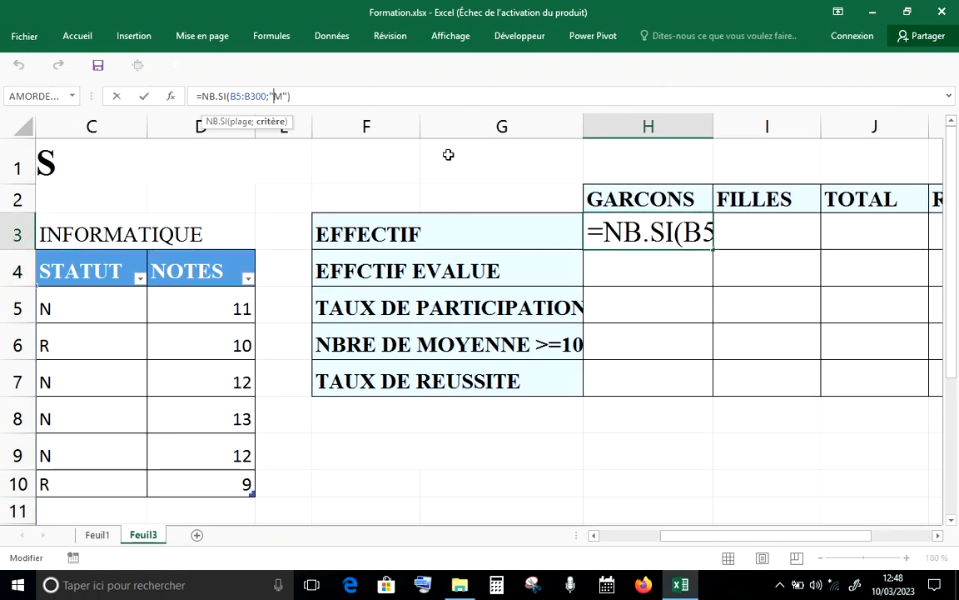
click(704, 234)
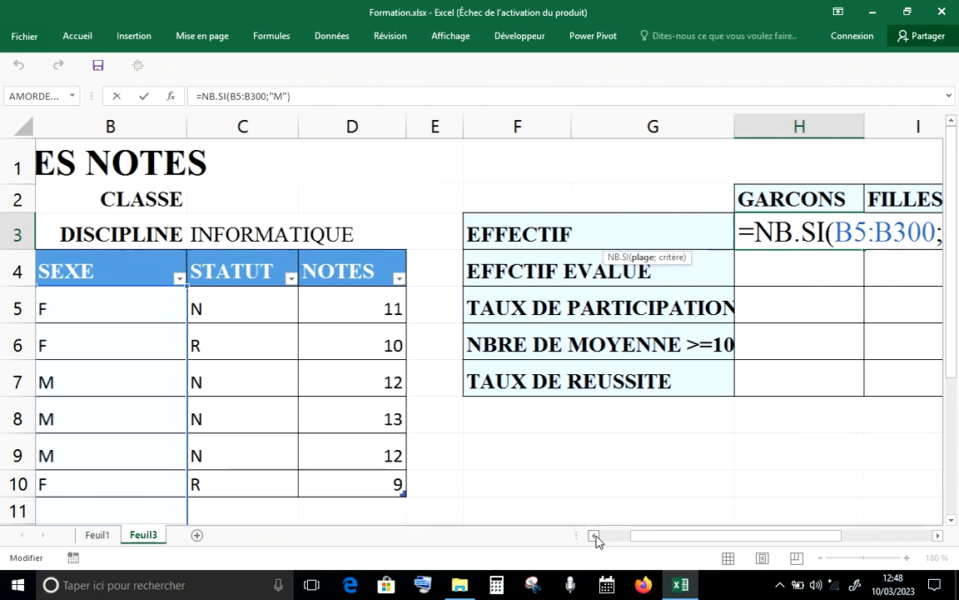
click(593, 536)
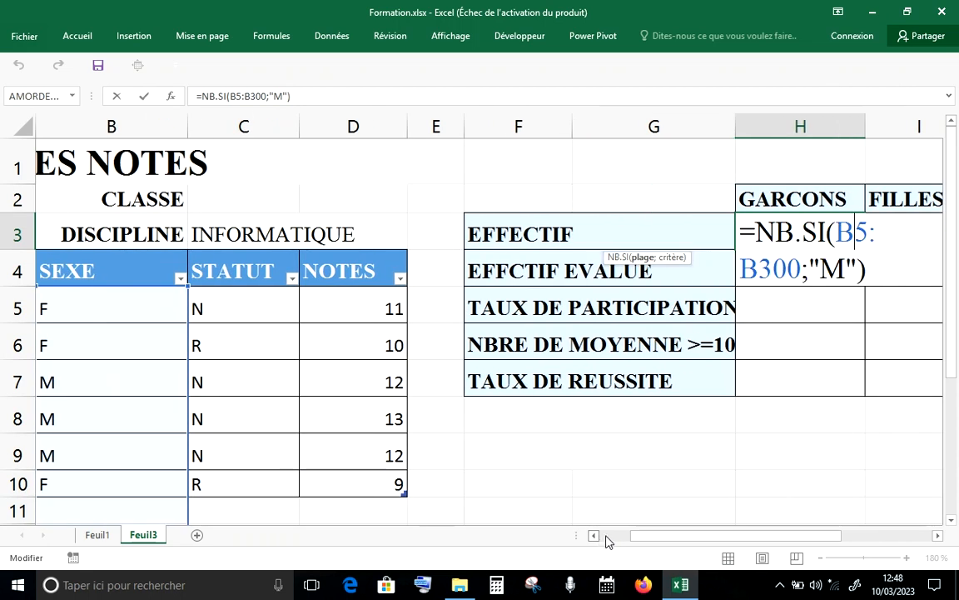
click(937, 535)
click(937, 536)
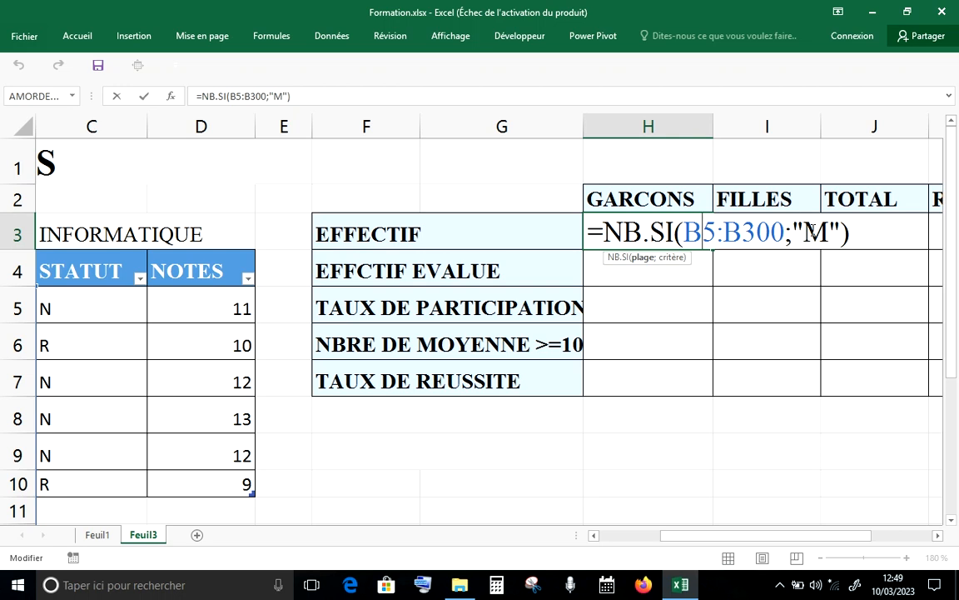
key(Return)
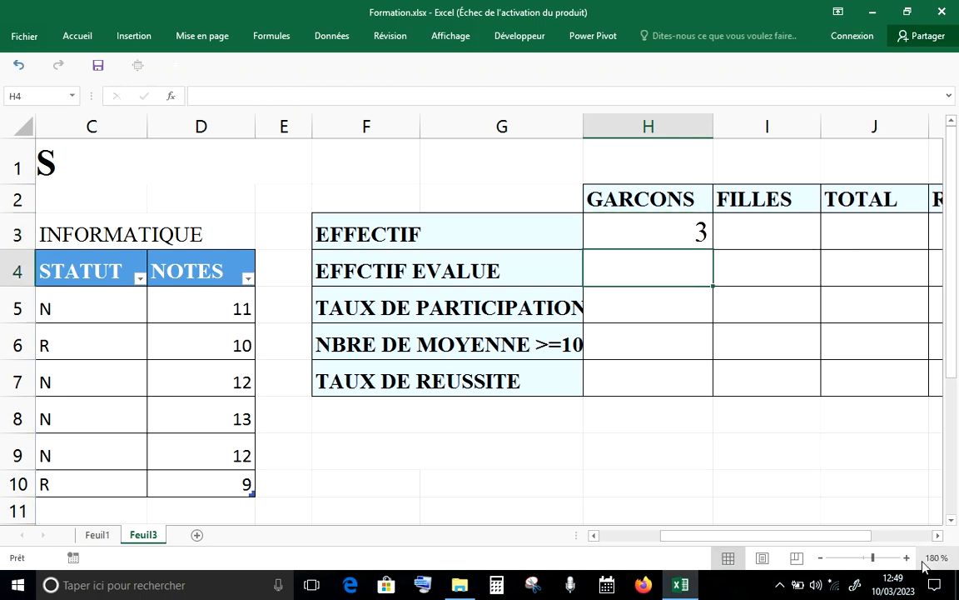
Set the SEXE value of the first pupil, in cell B5, to M to test the boys' headcount.
click(819, 558)
click(819, 558)
click(819, 558)
click(818, 558)
click(819, 558)
click(818, 558)
click(819, 558)
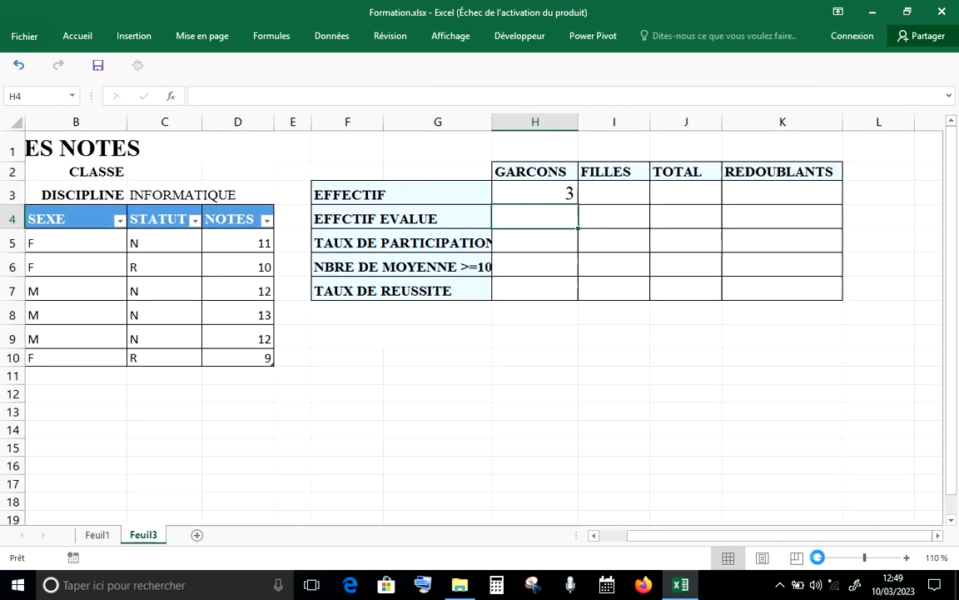
click(819, 558)
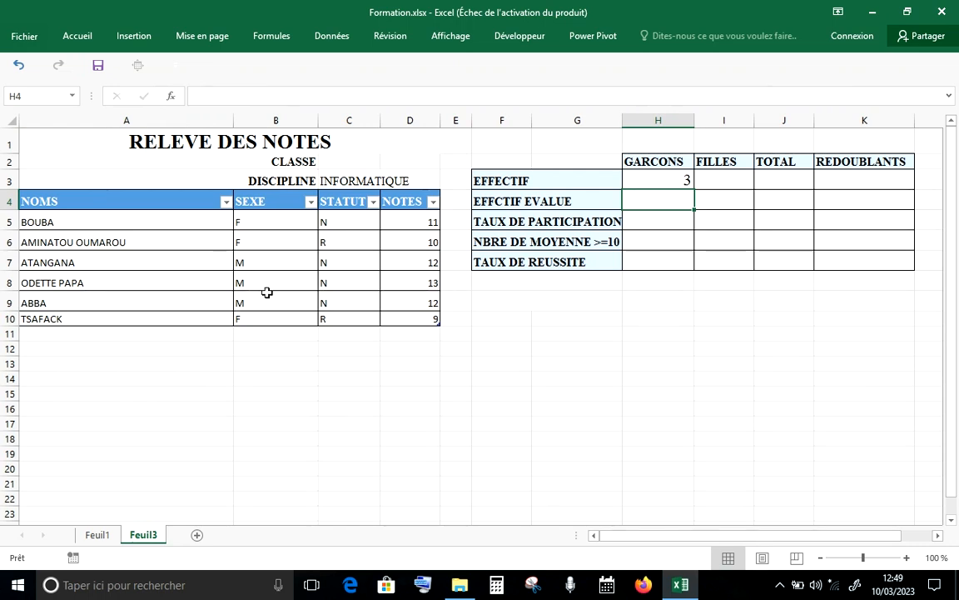
click(252, 223)
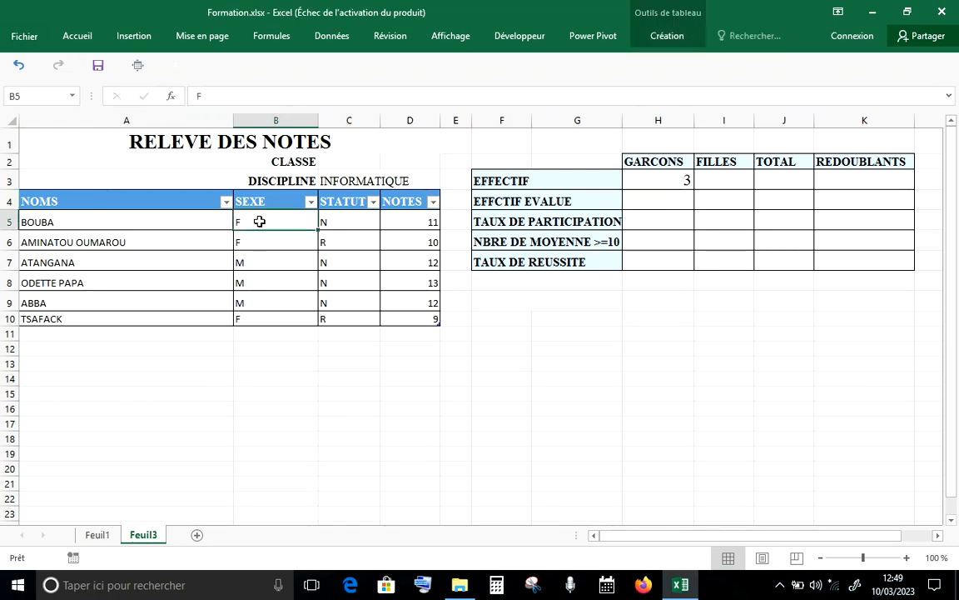
text(M)
key(Return)
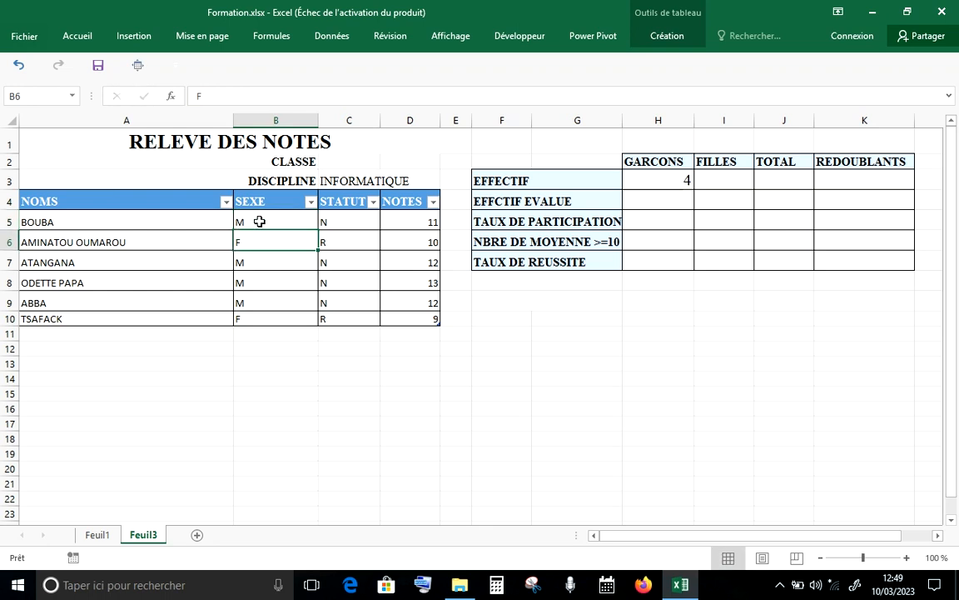
click(260, 221)
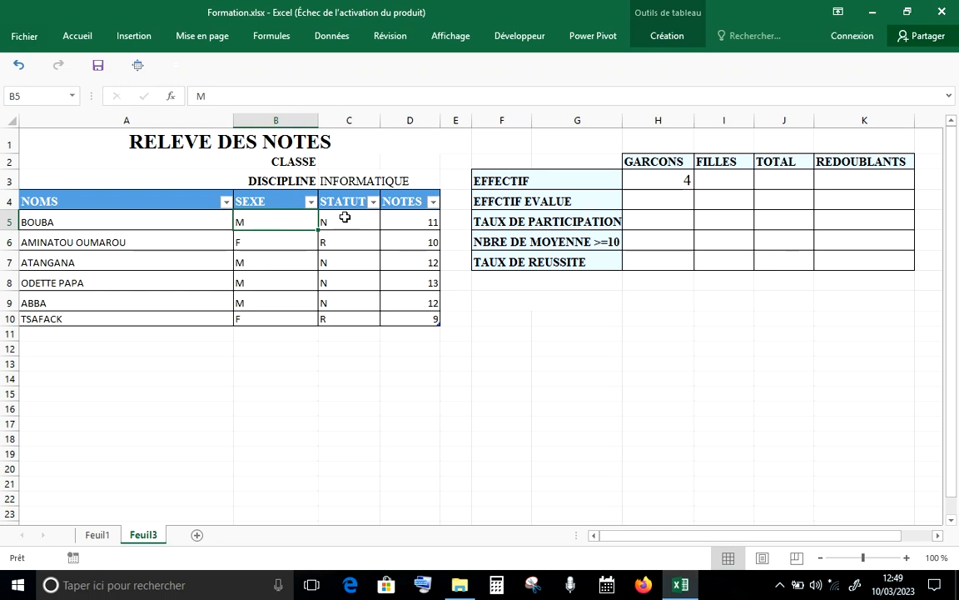
Copy the full text of the GARCONS headcount formula from H3, leaving the cell's formula as it is.
click(662, 179)
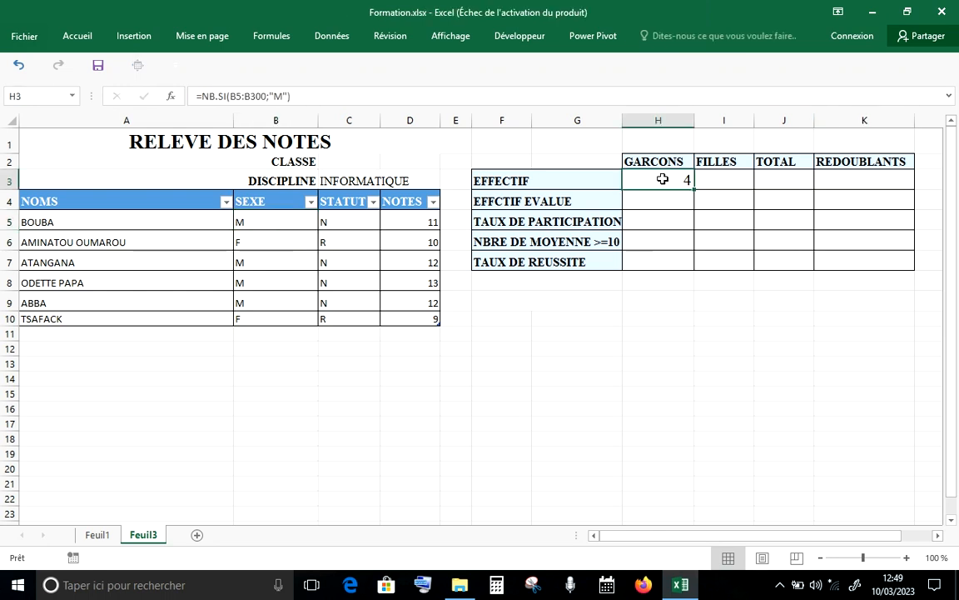
click(719, 182)
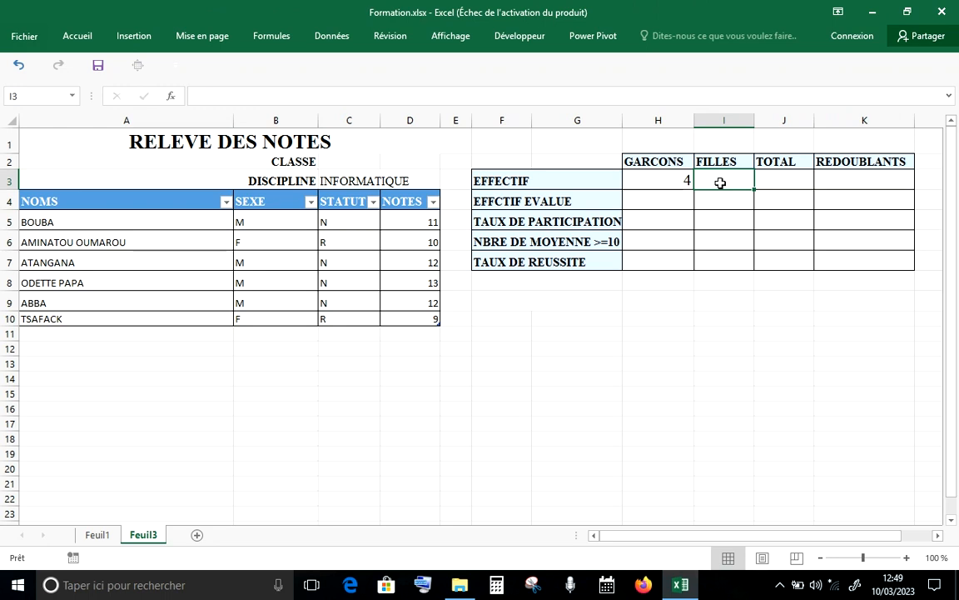
click(662, 180)
click(705, 180)
click(655, 179)
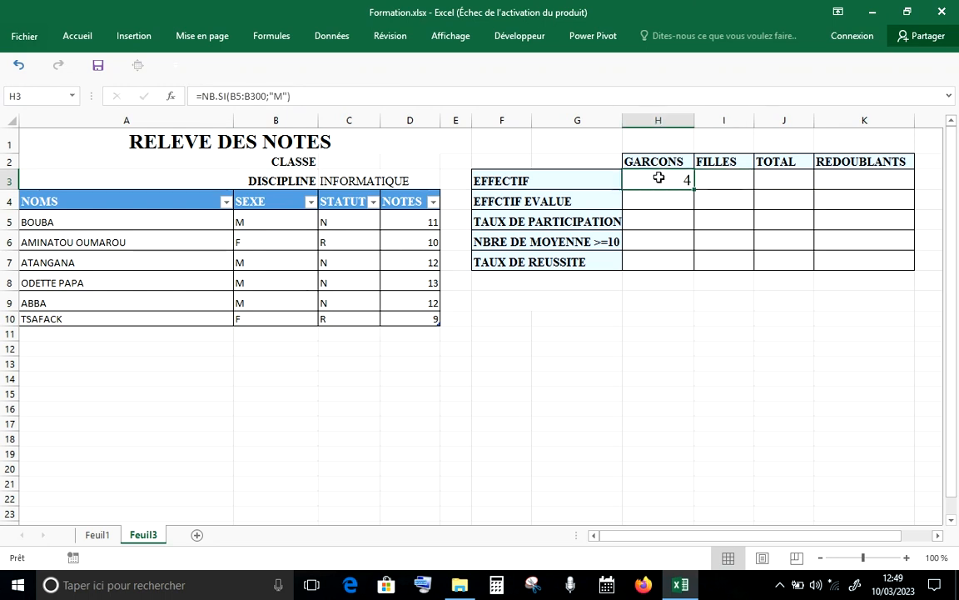
click(302, 97)
drag(302, 97, 195, 95)
key(ctrl+c)
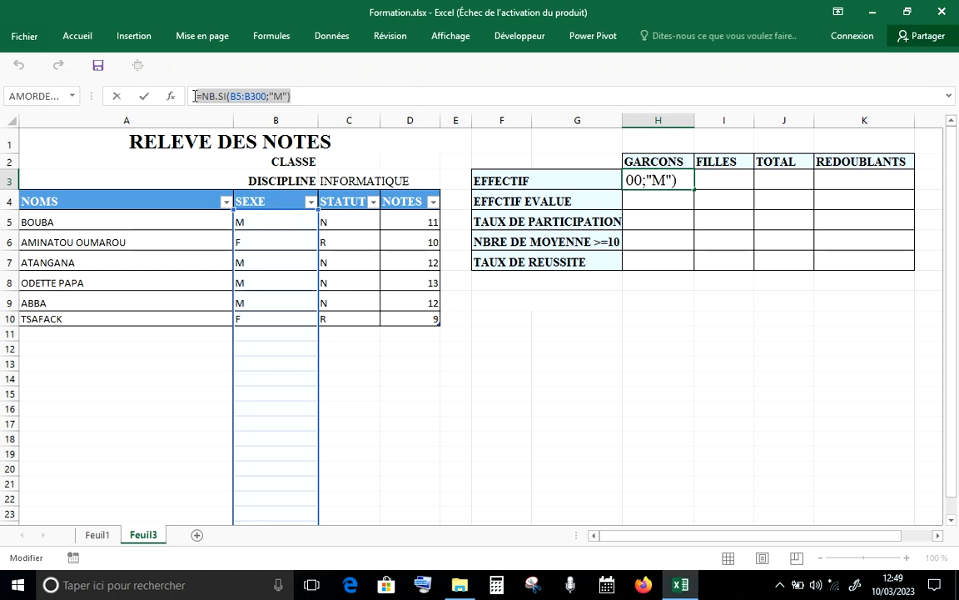
key(Return)
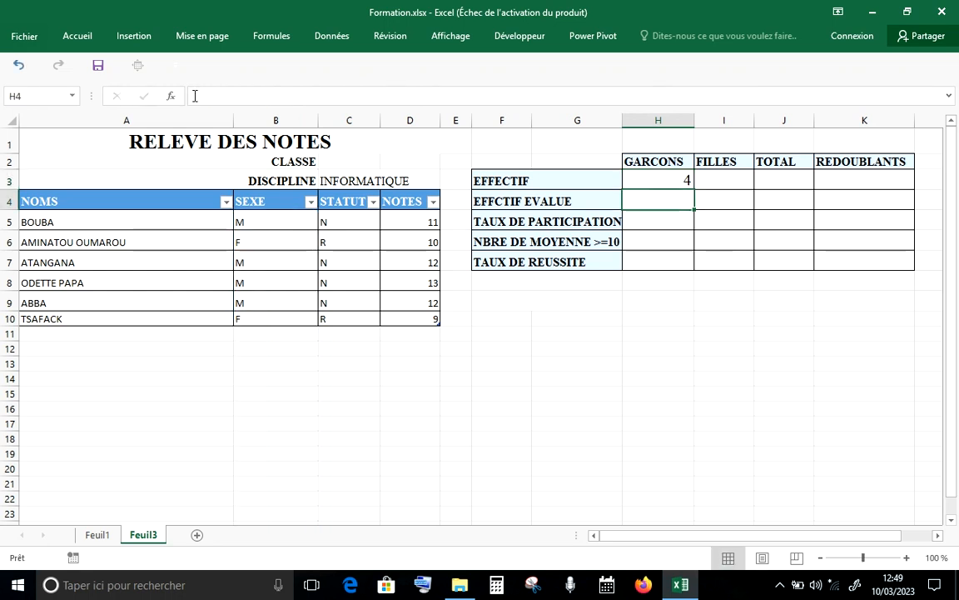
Paste the copied headcount formula into I3 for FILLES and change its criterion to get =NB.SI(B5:B300;"F").
click(732, 180)
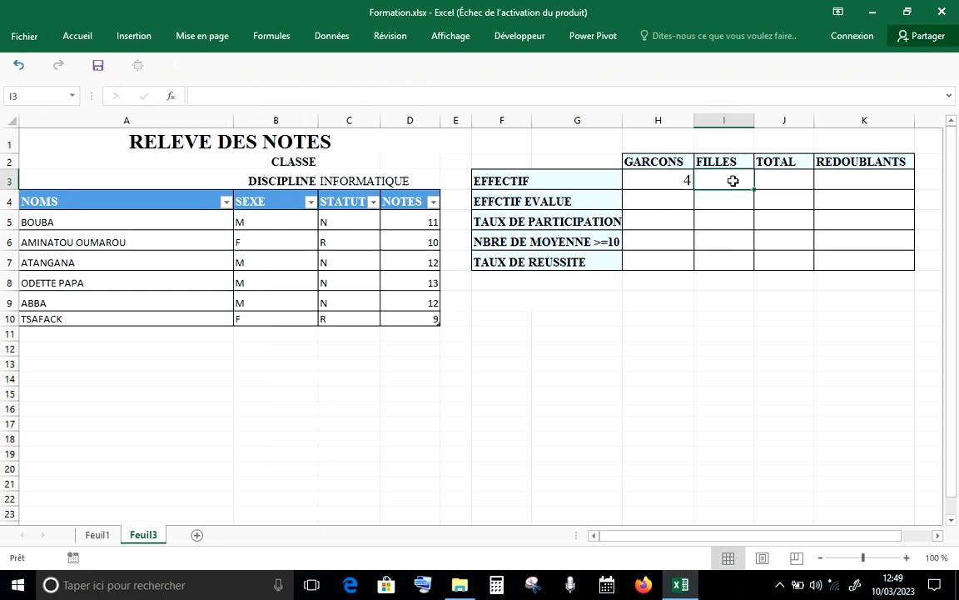
double_click(731, 180)
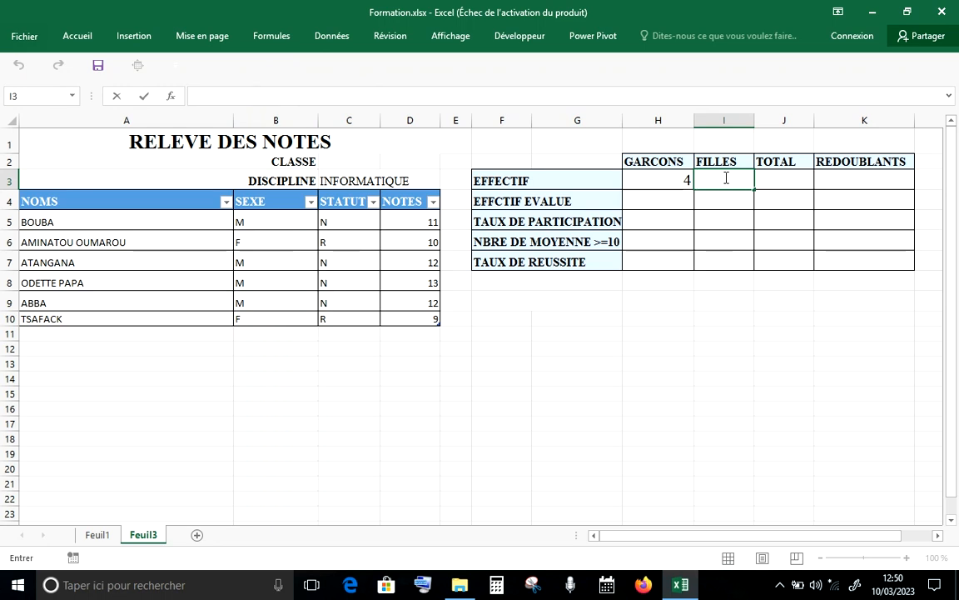
key(ctrl+v)
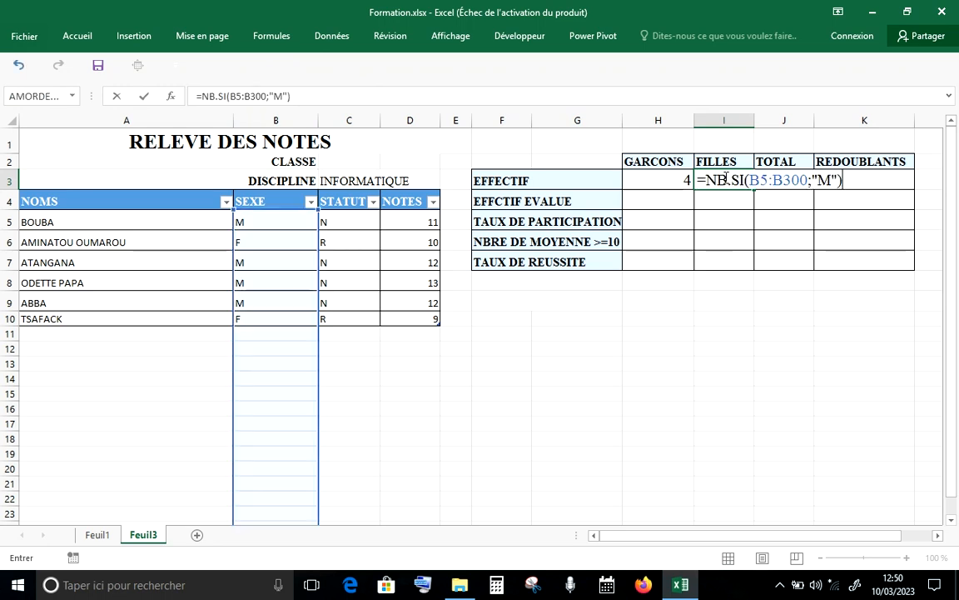
click(284, 98)
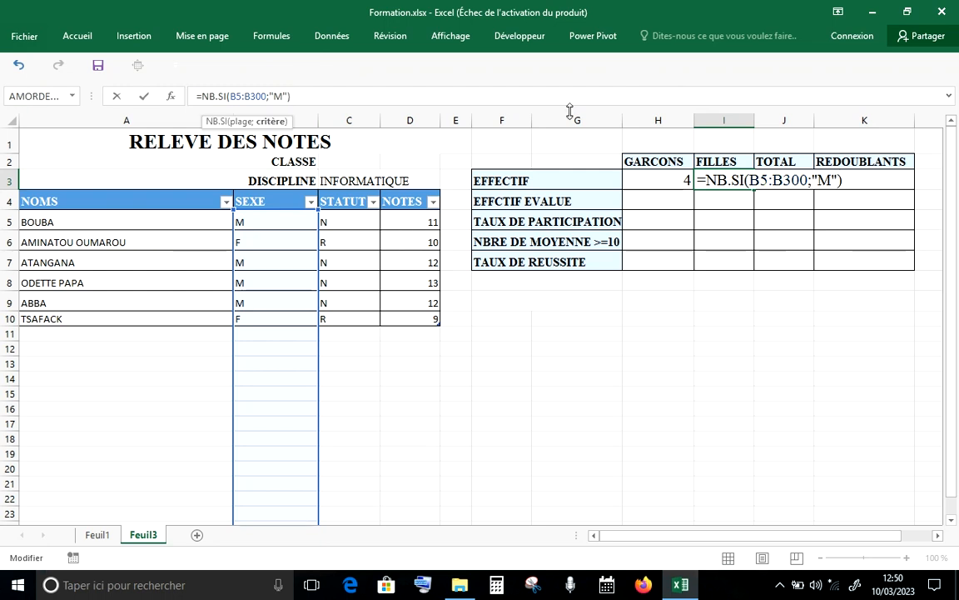
key(BackSpace)
text(F)
key(Return)
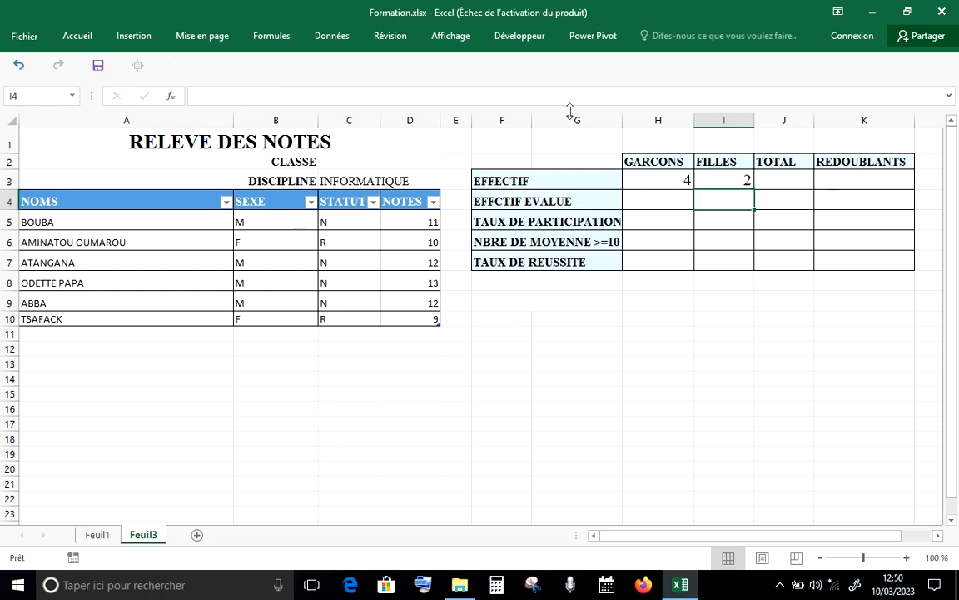
Set the SEXE value of the third pupil, in cell B7, to F to test the girls' headcount.
click(736, 183)
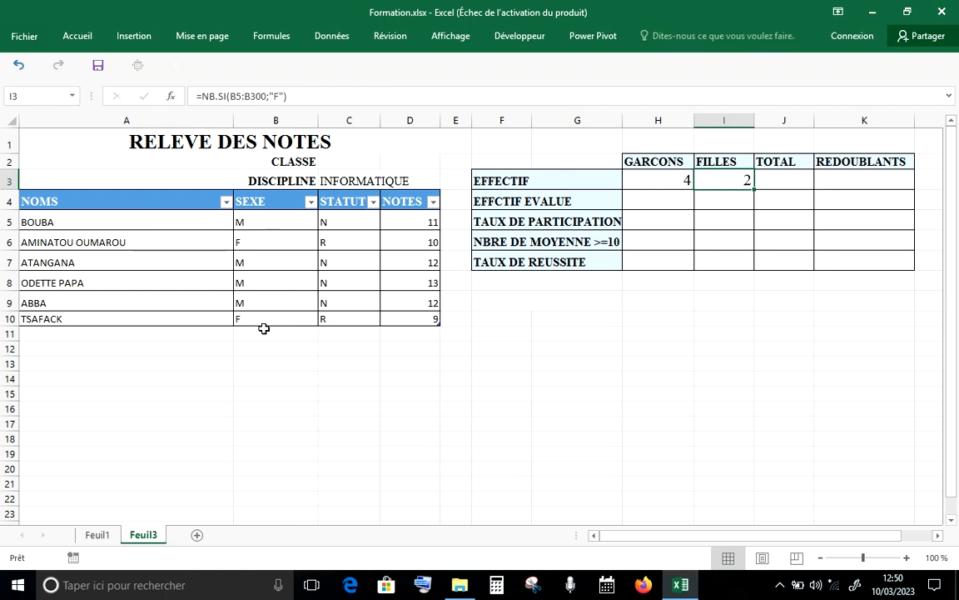
click(259, 264)
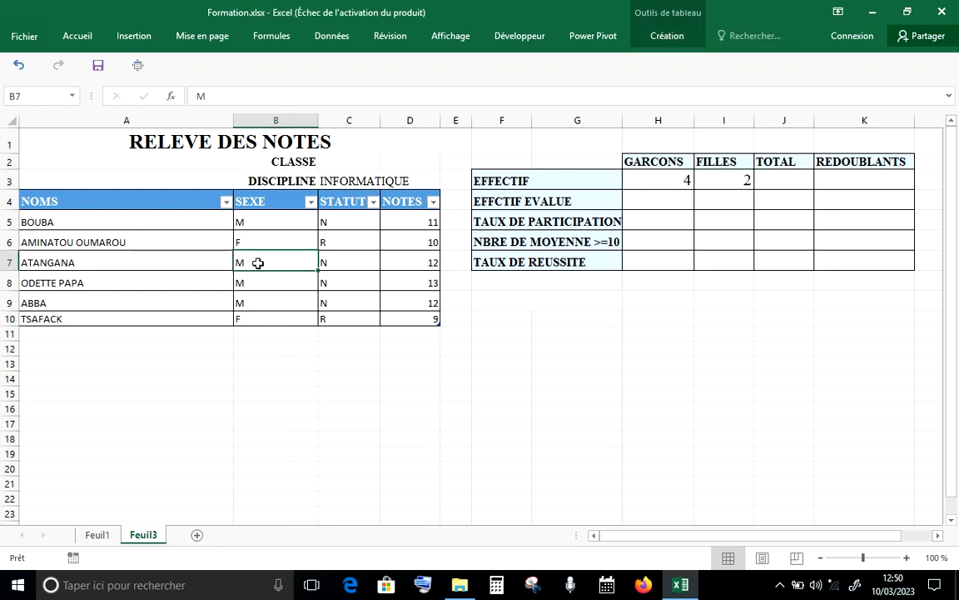
text(F)
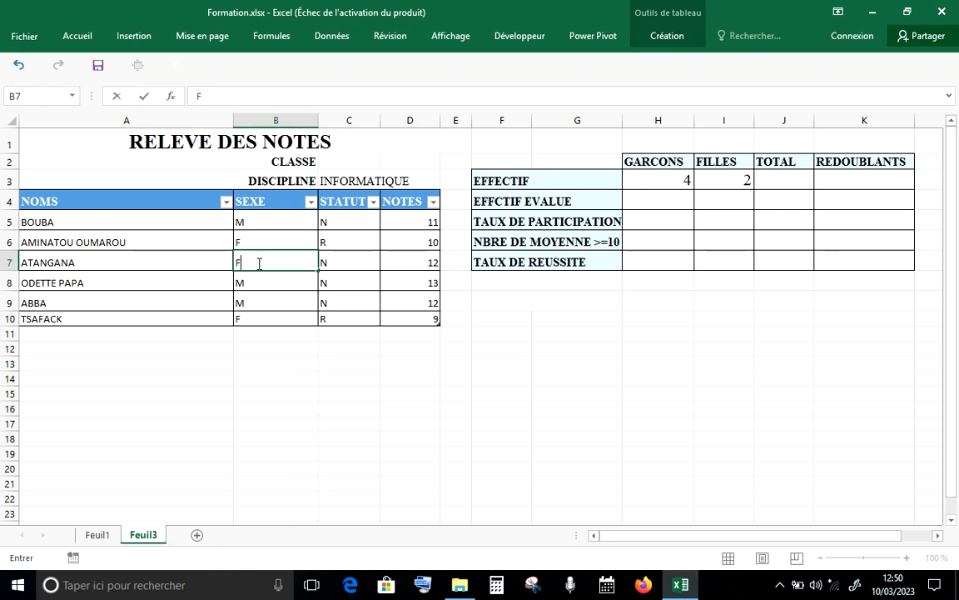
key(Return)
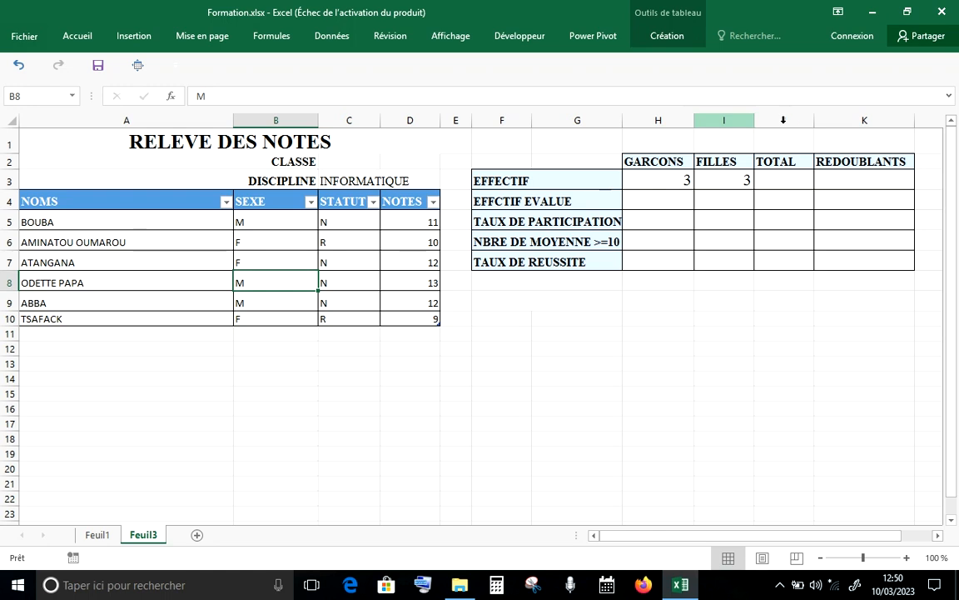
Calculate the TOTAL headcount in J3 by adding the boys' and girls' headcounts with =H3+I3.
click(786, 177)
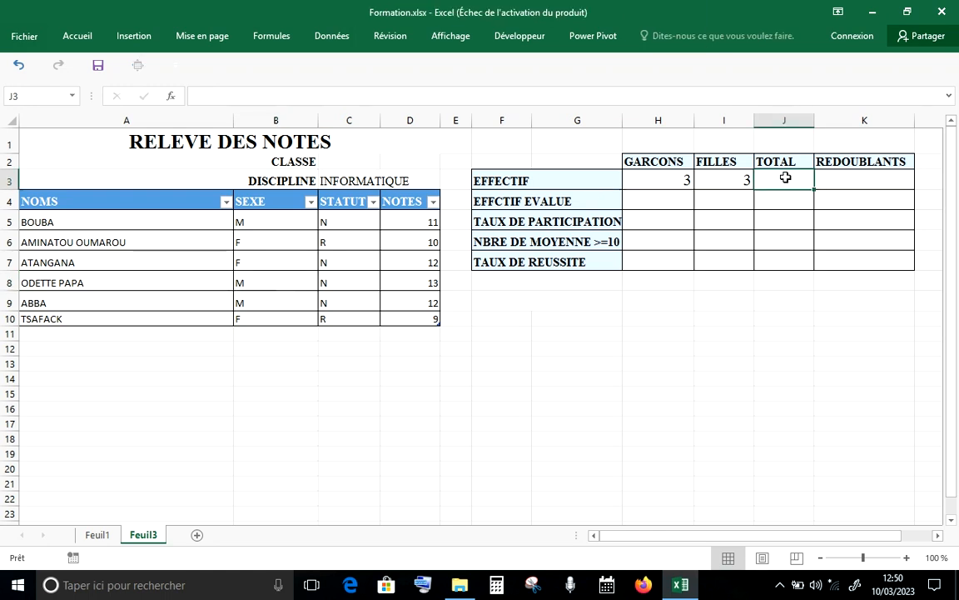
text(=)
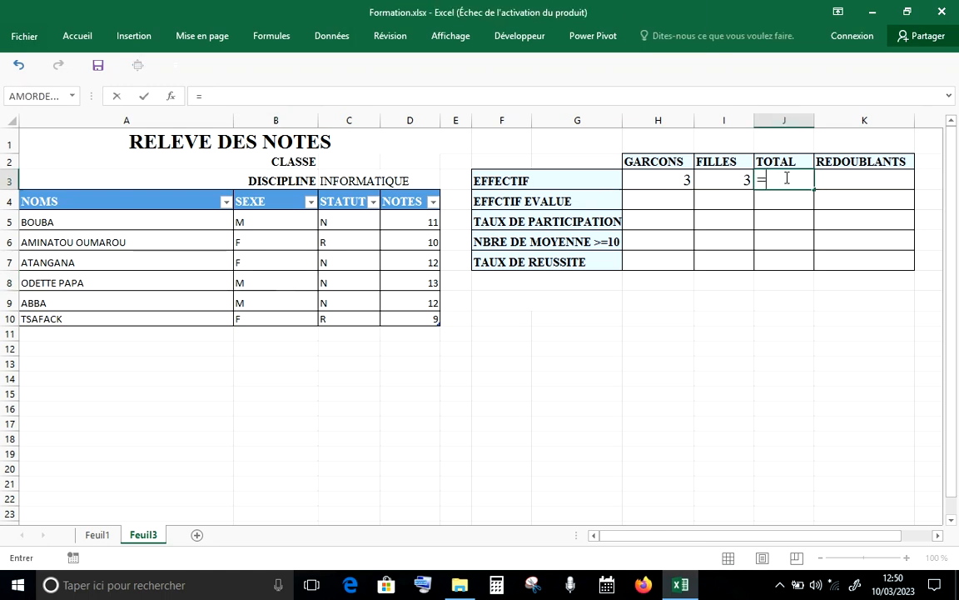
click(670, 180)
text(+)
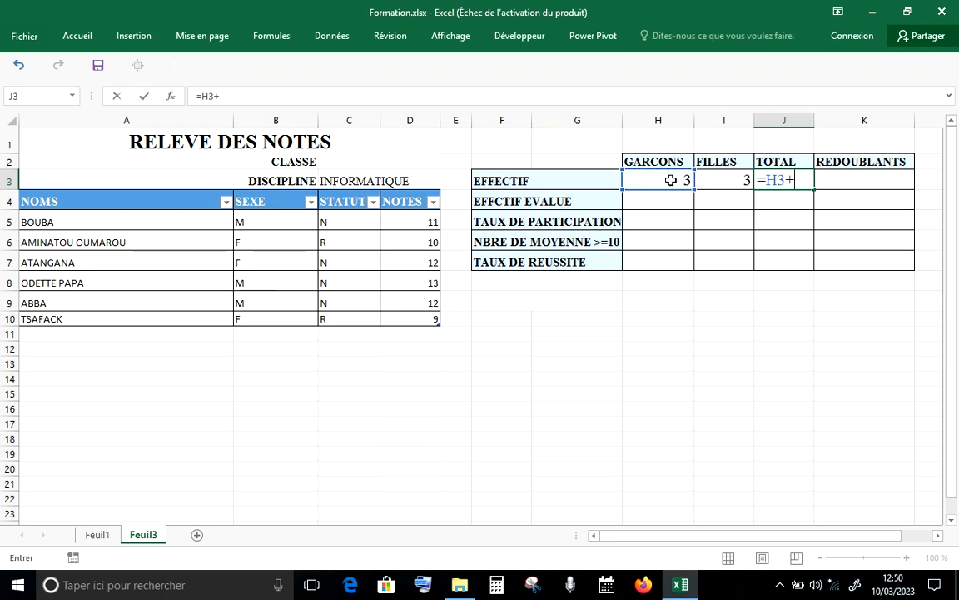
click(729, 174)
key(Return)
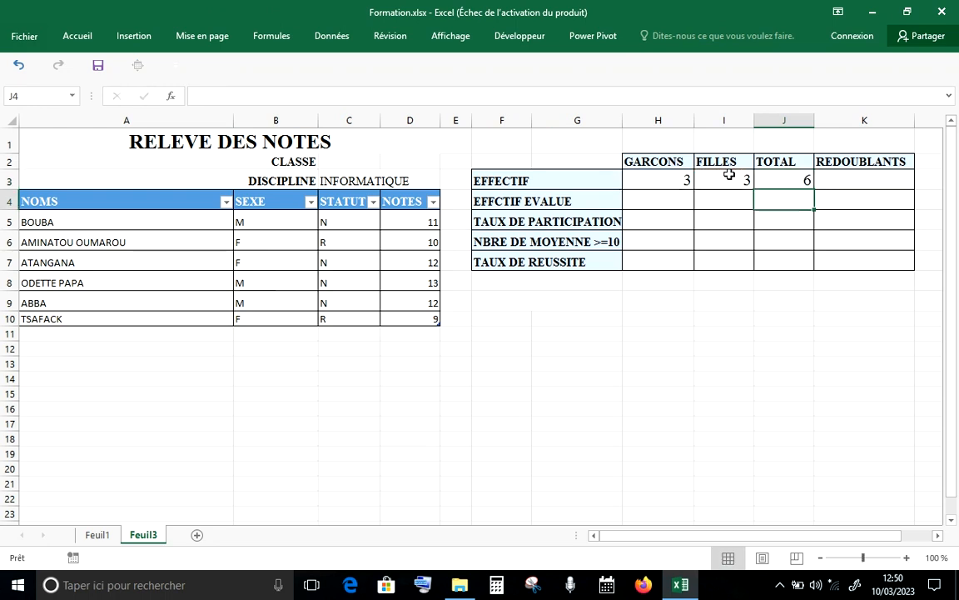
key(Up)
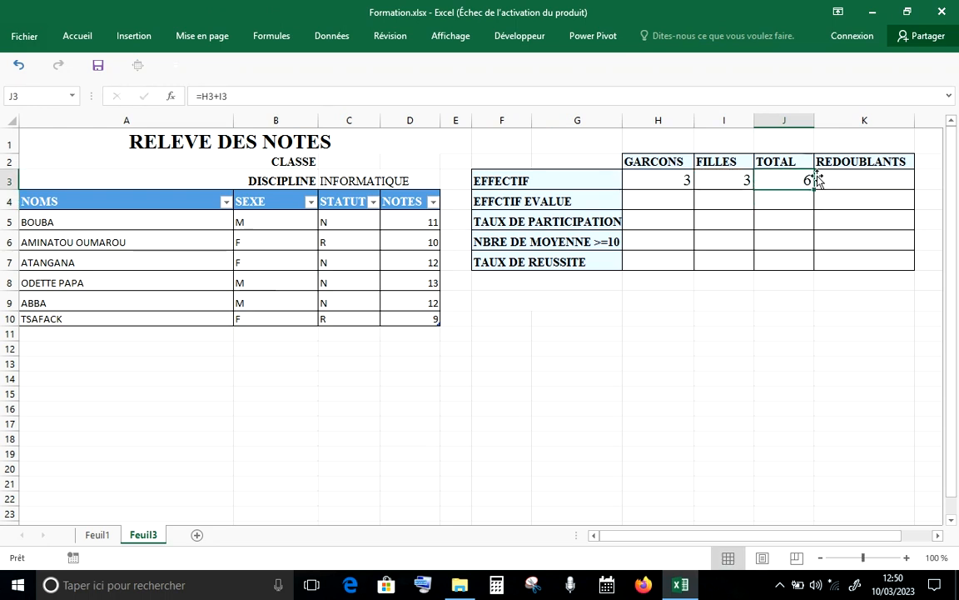
Paste the copied NB.SI headcount formula into K3 under REDOUBLANTS, keeping the cell open for editing.
click(842, 176)
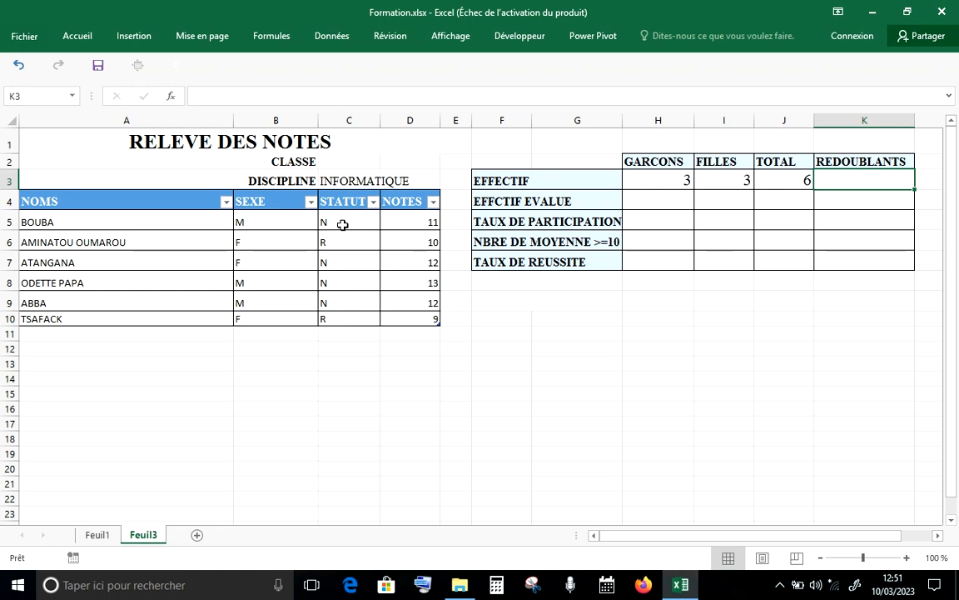
right_click(825, 179)
click(849, 181)
double_click(849, 182)
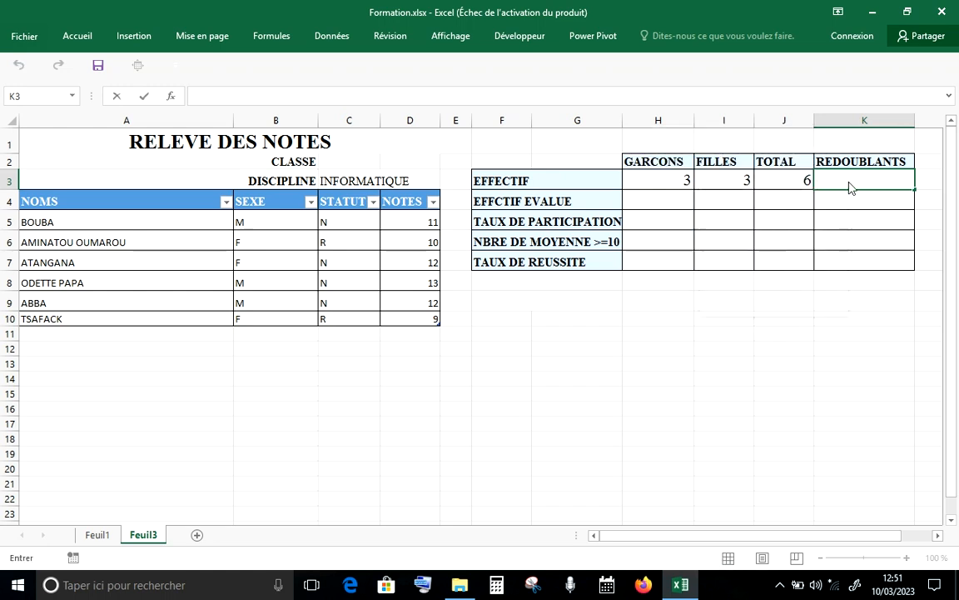
right_click(849, 181)
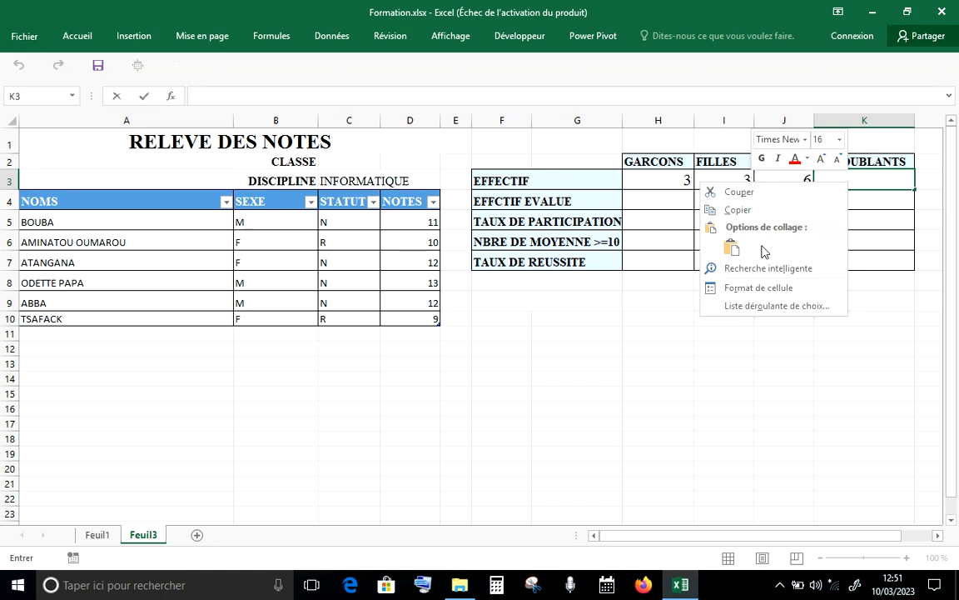
click(731, 247)
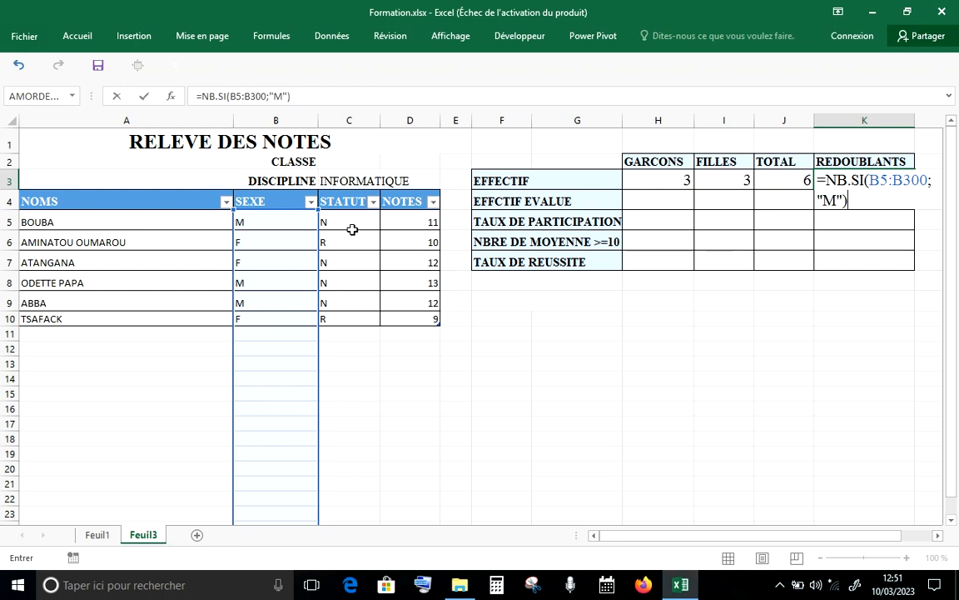
Change the range in the K3 formula to C5:C300 so that it refers to the STATUT column.
click(883, 181)
key(BackSpace)
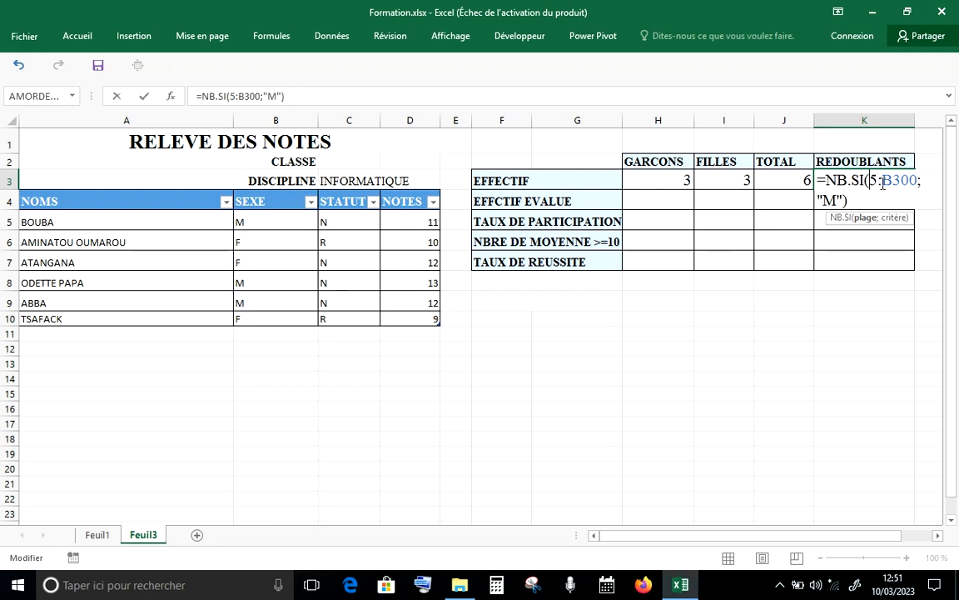
text(C)
key(Right)
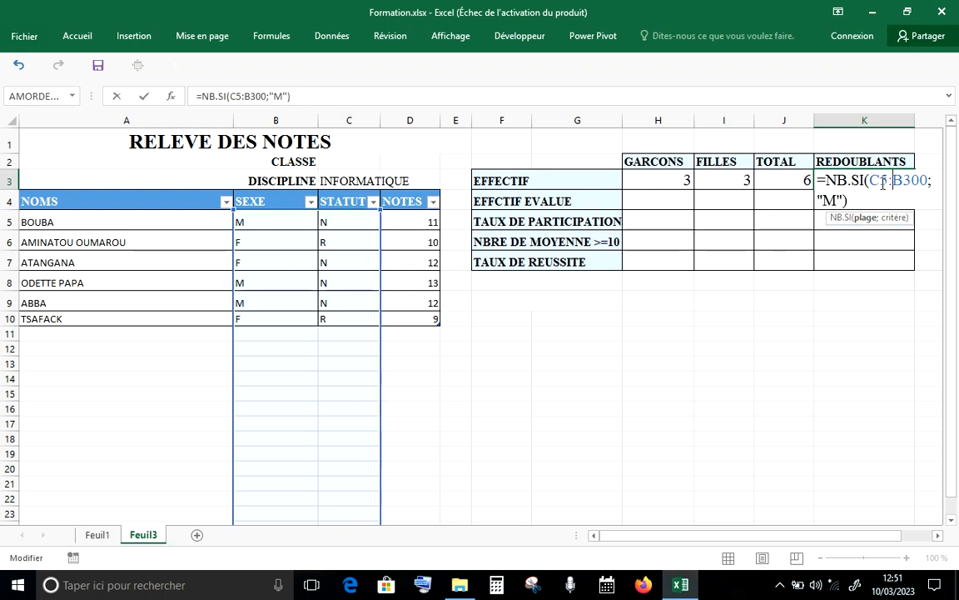
key(Delete)
text(C)
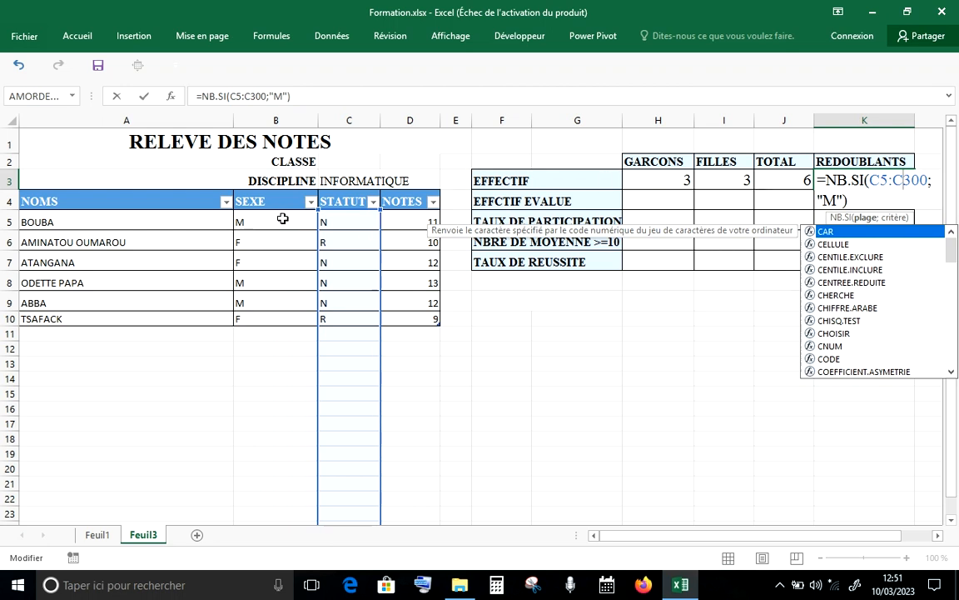
Replace the criterion in the K3 formula with "R" and validate it as =NB.SI(C5:C300;"R").
double_click(837, 197)
click(837, 196)
key(BackSpace)
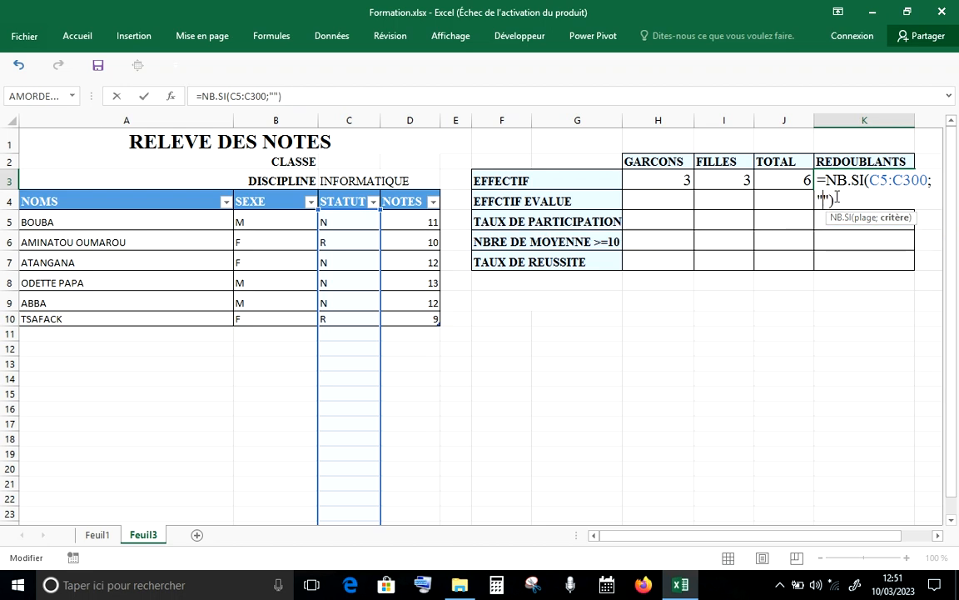
text(R)
key(Return)
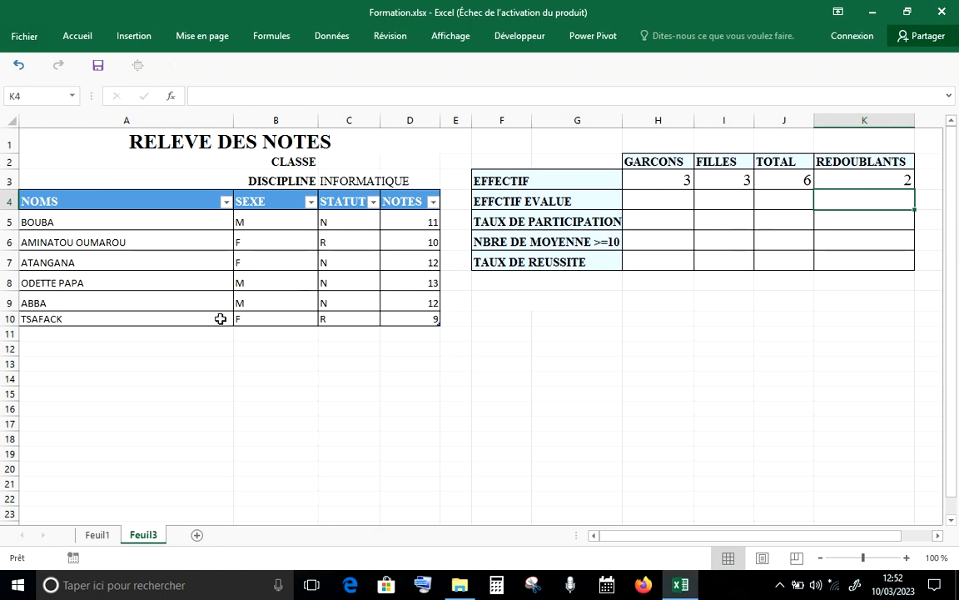
Add a pupil in row 11 with a first name, SEXE M and STATUT N, leaving the NOTES cell empty.
click(85, 333)
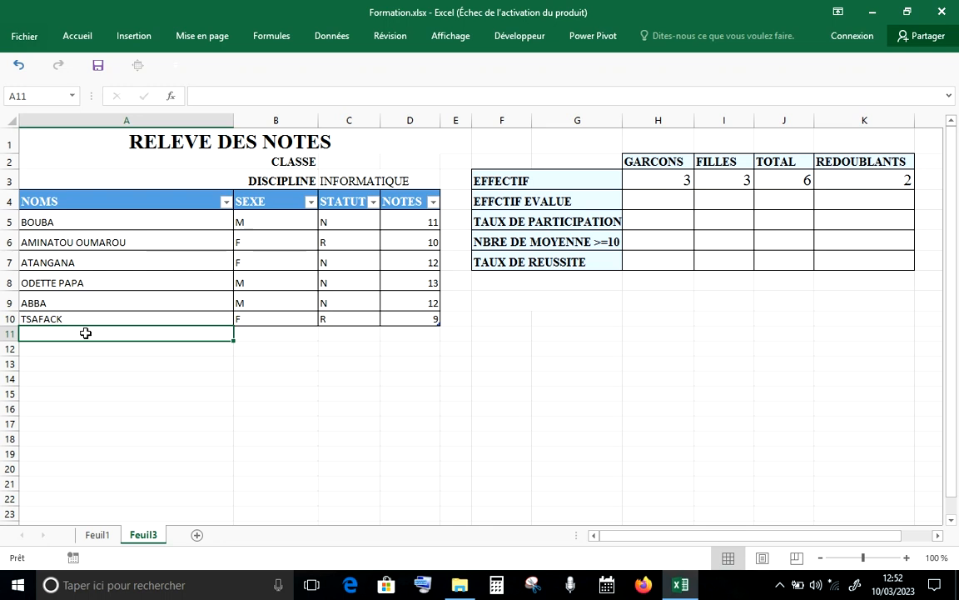
text(ROMUALD)
key(Tab)
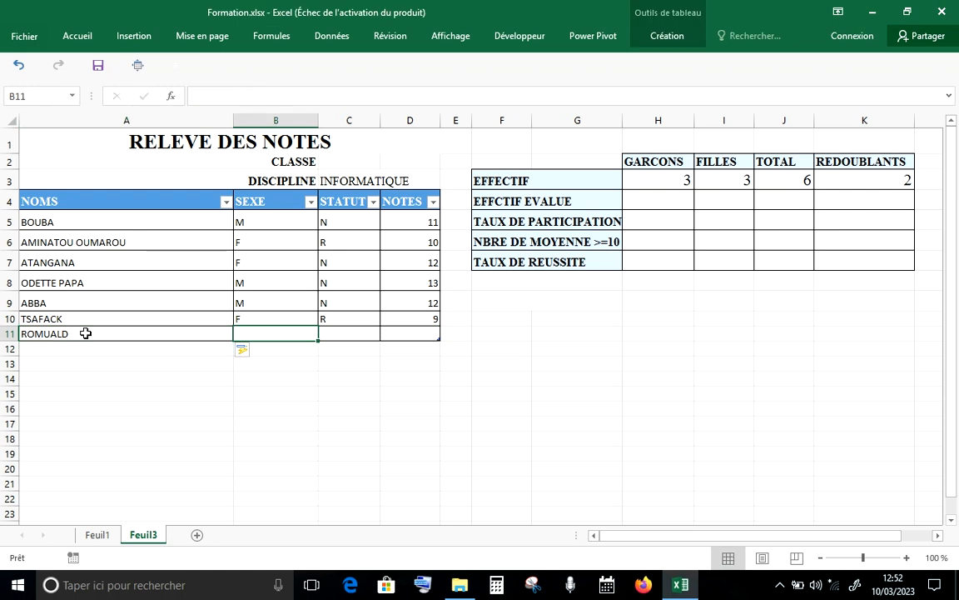
text(M)
key(Tab)
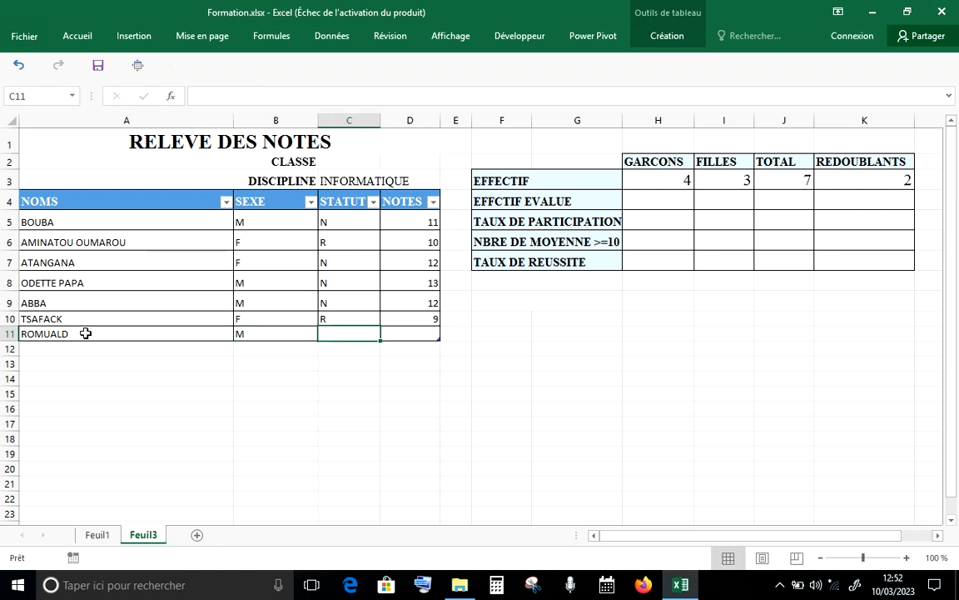
text(N)
key(Tab)
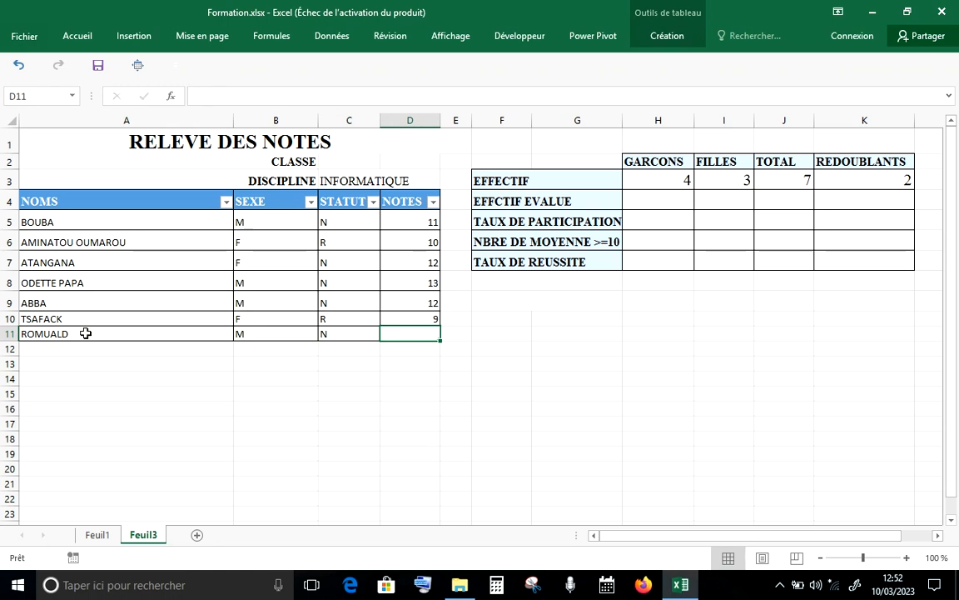
key(Down)
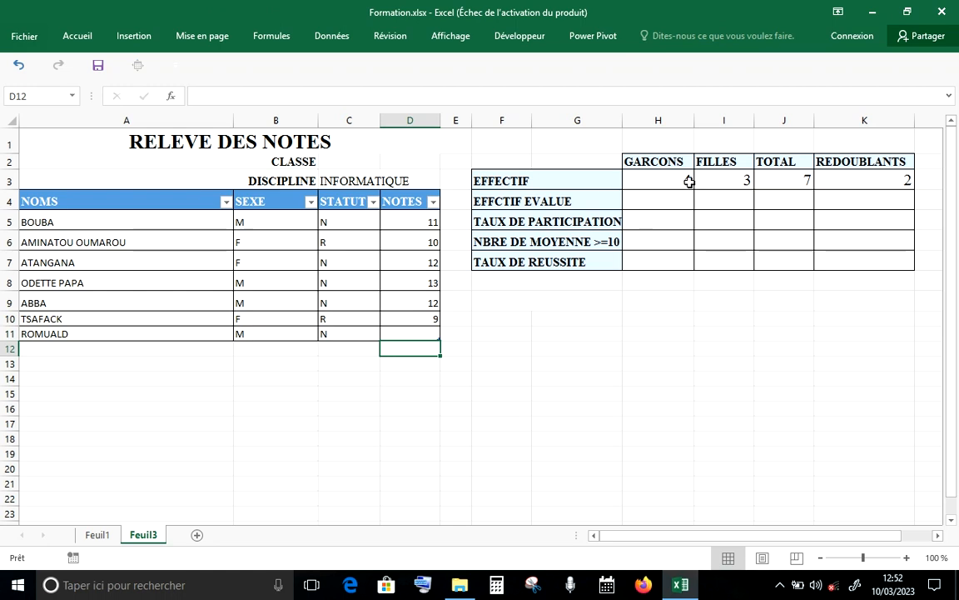
Clear the new pupil's SEXE value in B11 and re-enter M to test the headcount formulas.
click(283, 337)
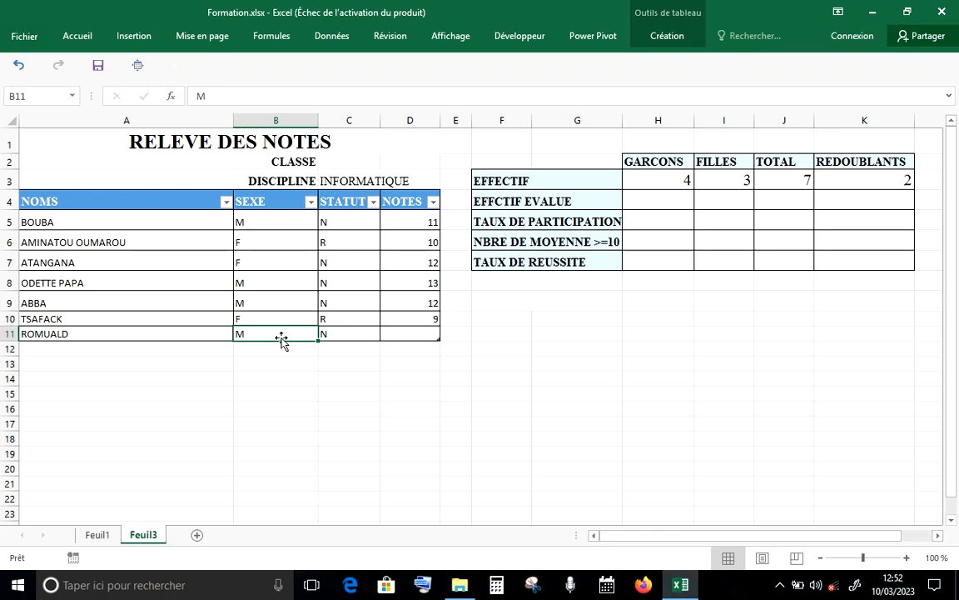
key(Delete)
text(4)
key(BackSpace)
text(M)
key(Return)
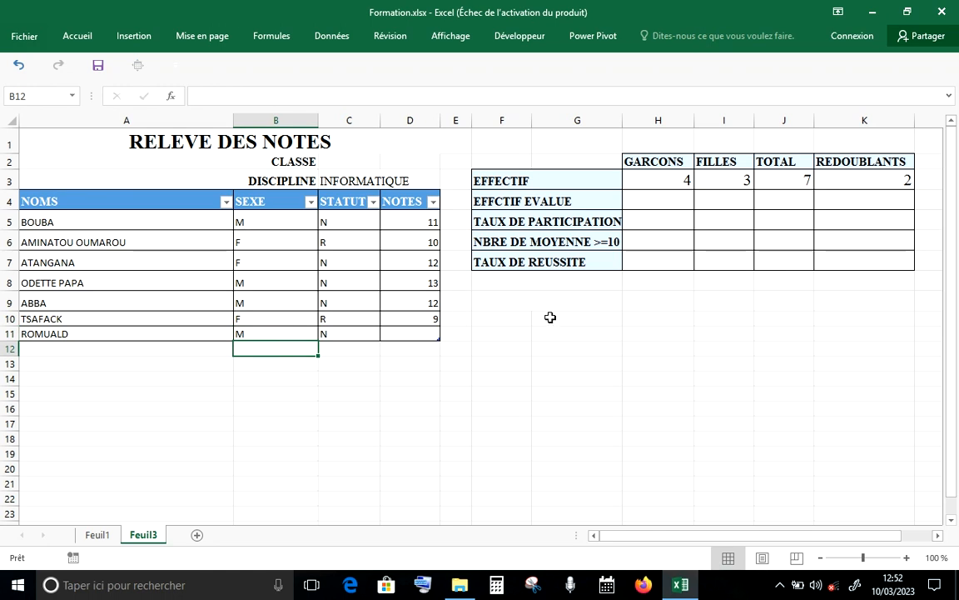
click(660, 201)
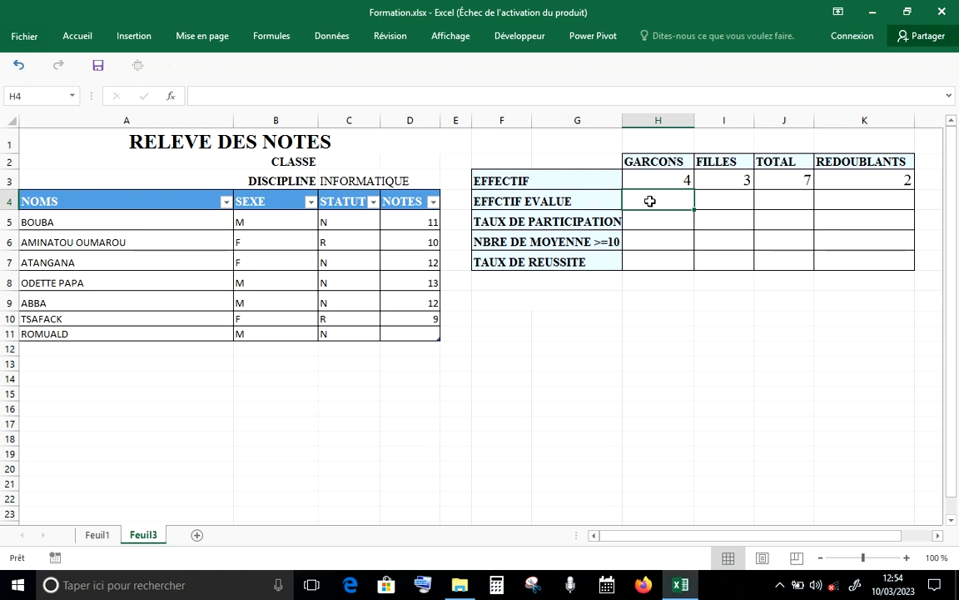
key(Return)
text(=)
key(BackSpace)
text(=)
key(BackSpace)
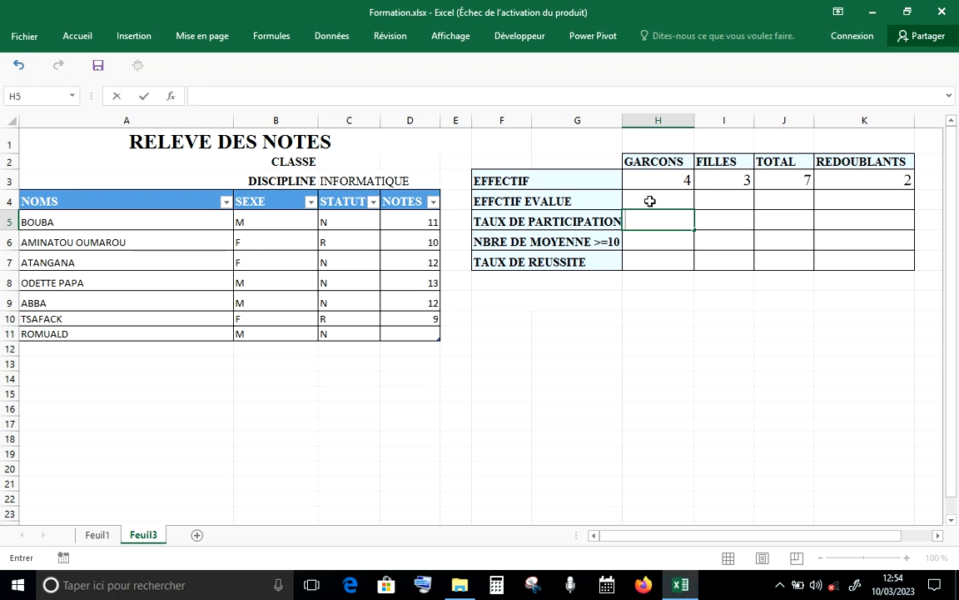
key(Return)
key(Down)
key(Down)
key(Down)
key(Down)
key(Down)
key(Down)
key(Down)
key(Down)
key(Down)
key(Down)
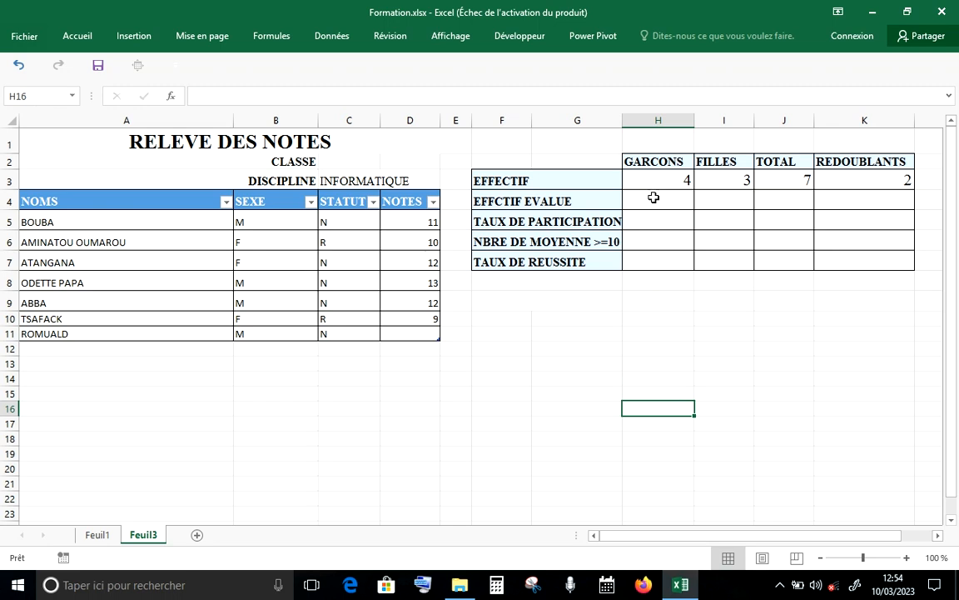
Begin the evaluated boys' formula in H4 by subtracting an NB.SI.ENS function from the headcount in H3.
click(662, 194)
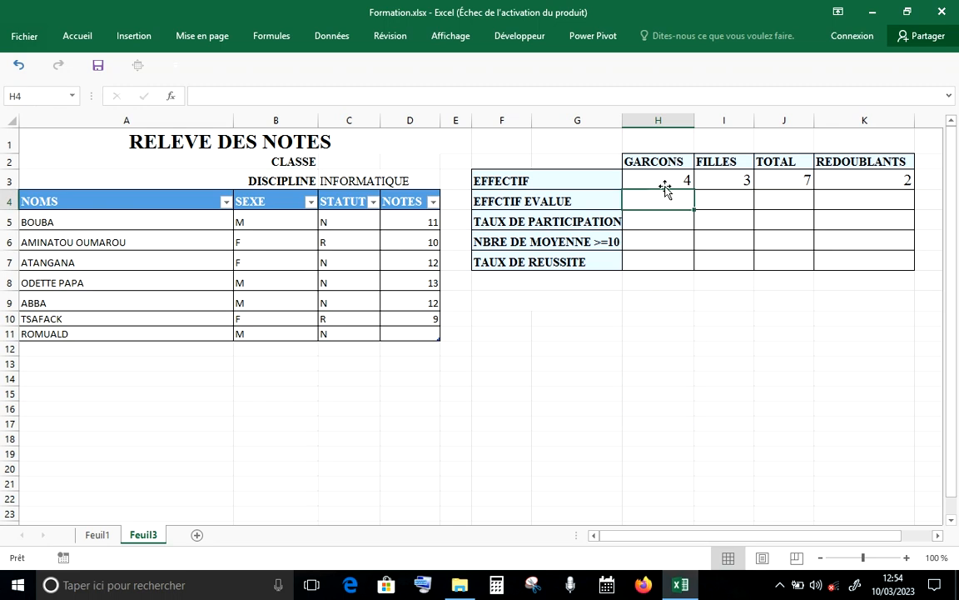
text(=)
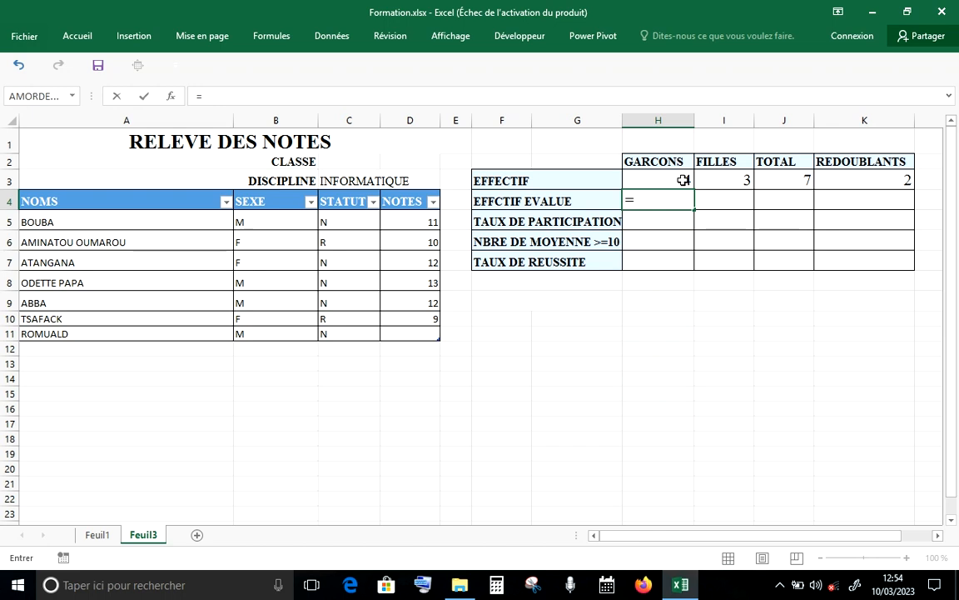
click(683, 180)
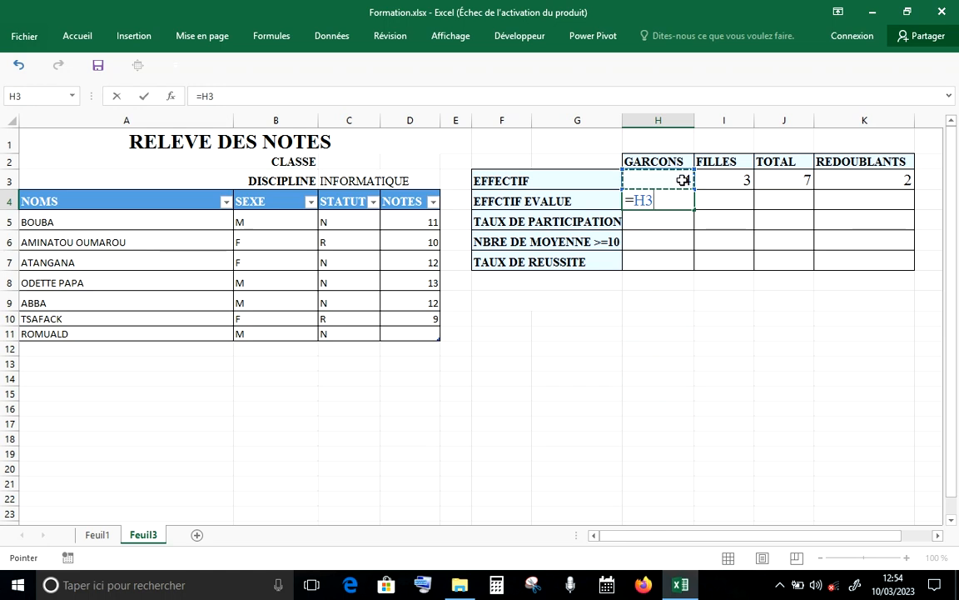
text(-NB.)
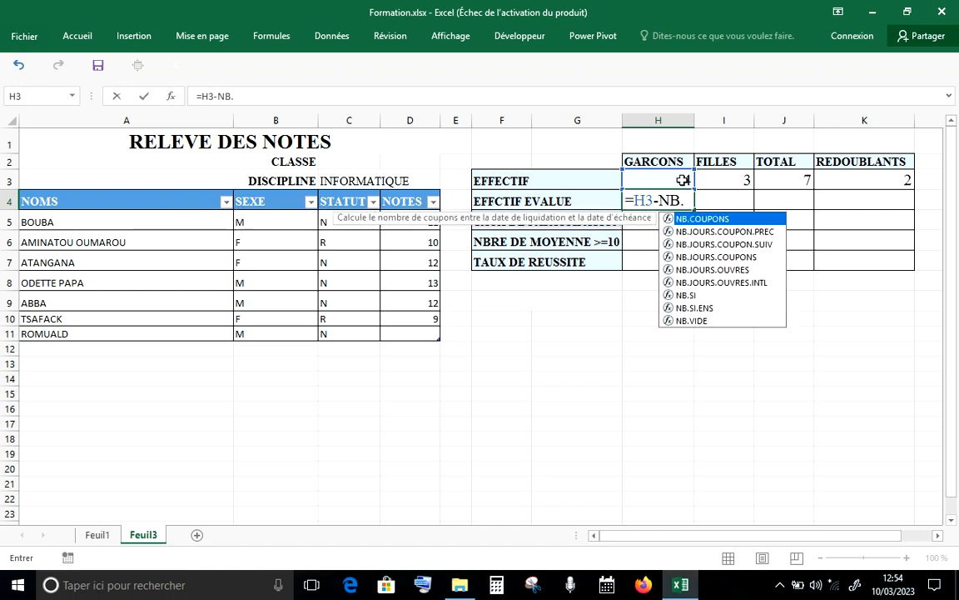
click(705, 308)
double_click(704, 308)
click(705, 308)
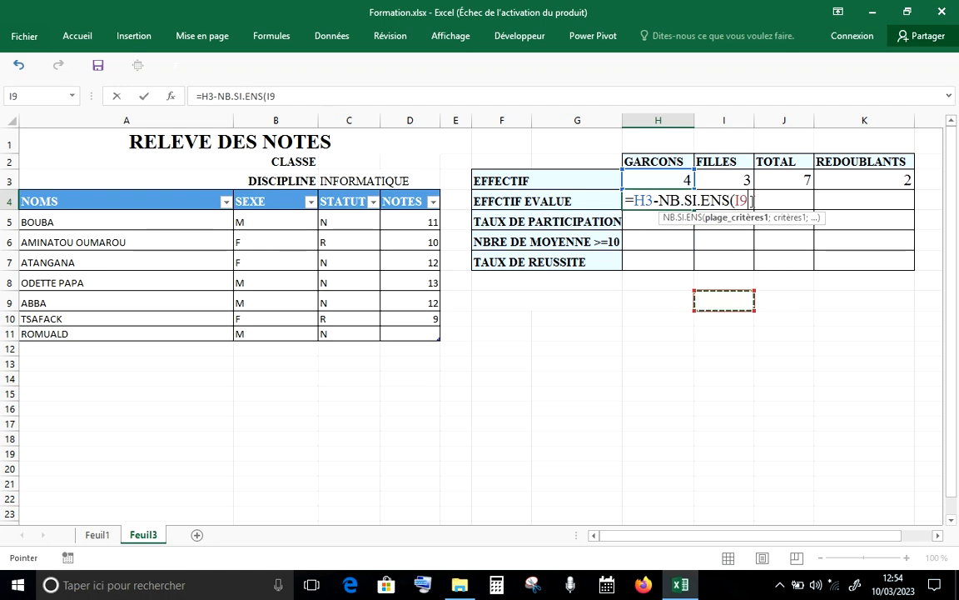
key(BackSpace)
key(BackSpace)
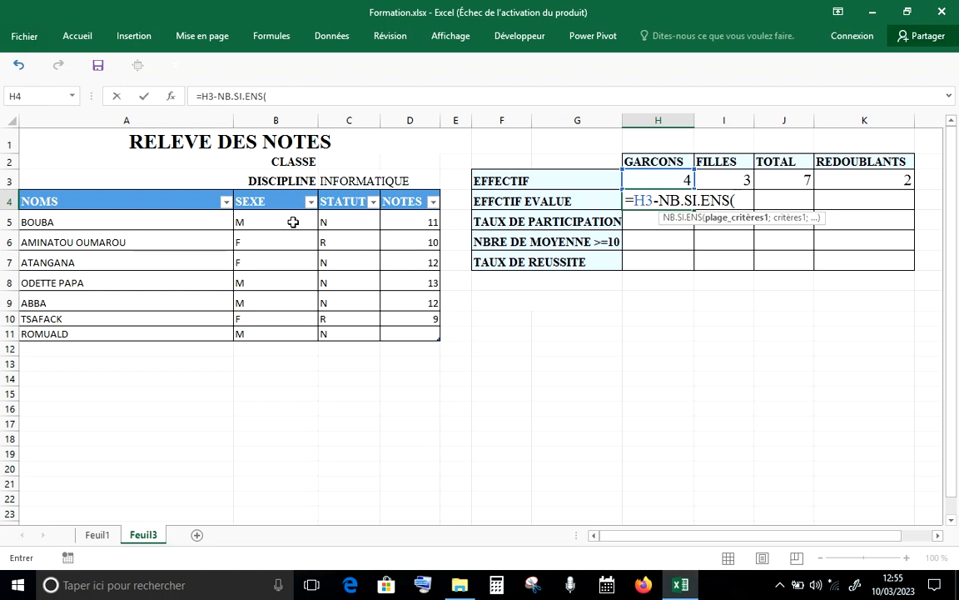
Enter B5:B300 as the first criteria range of the H4 formula, with "M" as its criterion.
text(B5)
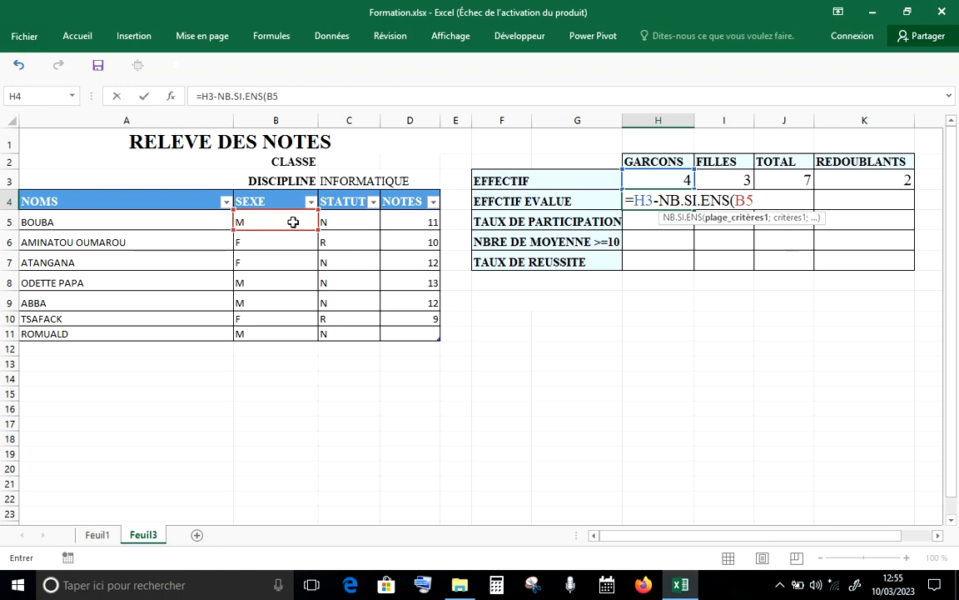
text(/)
key(BackSpace)
text(:B)
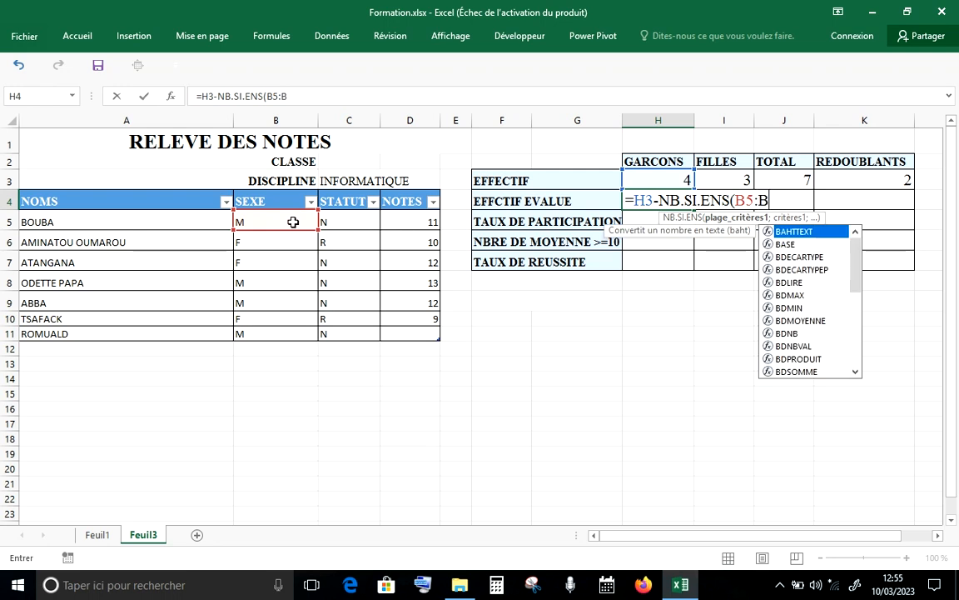
text(300)
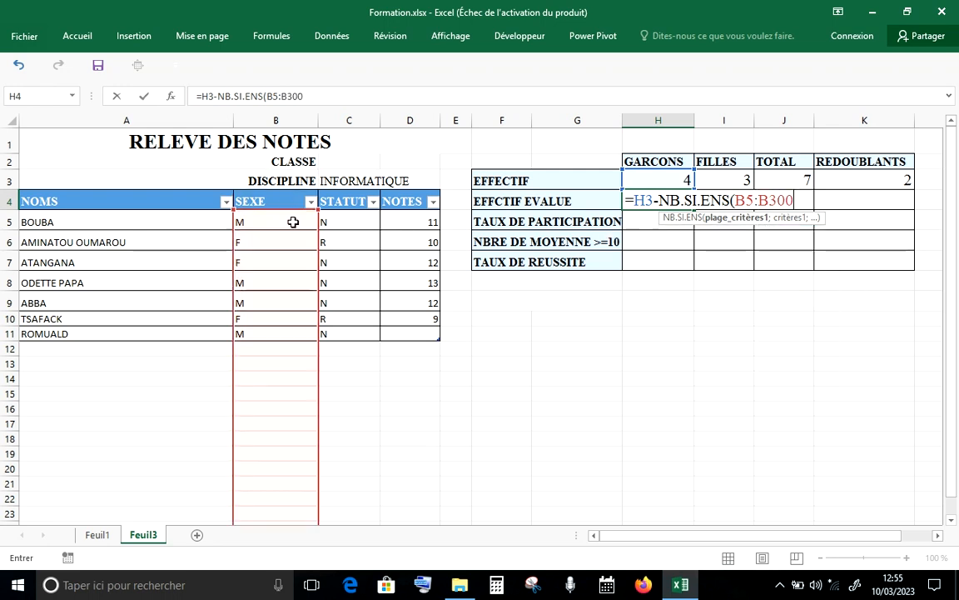
text(;)
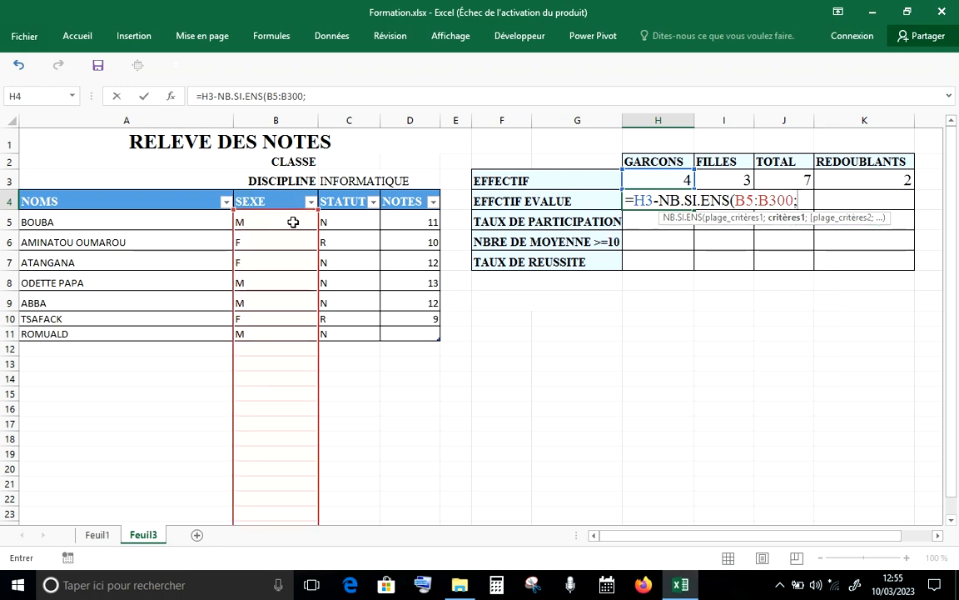
text("M)
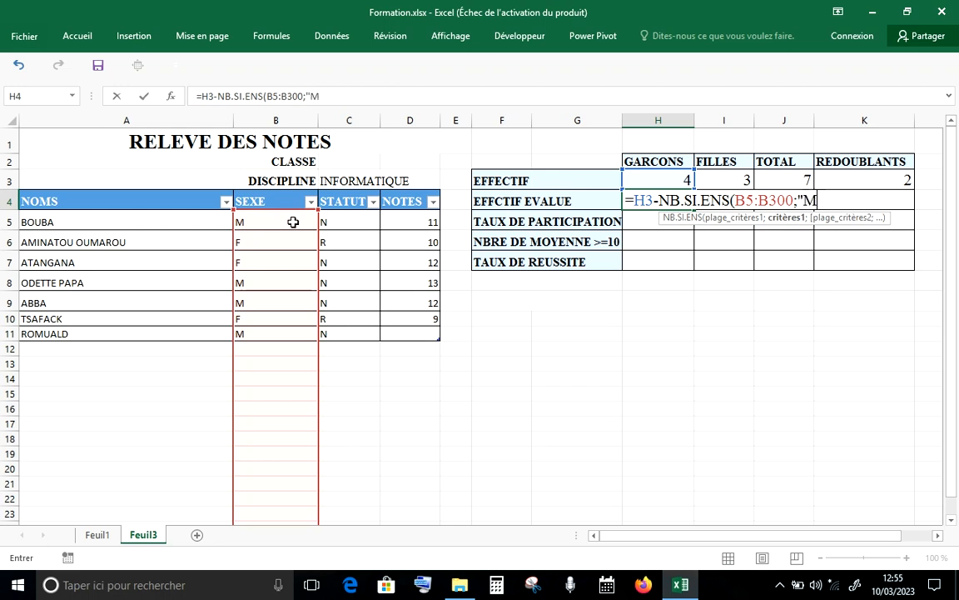
text(";)
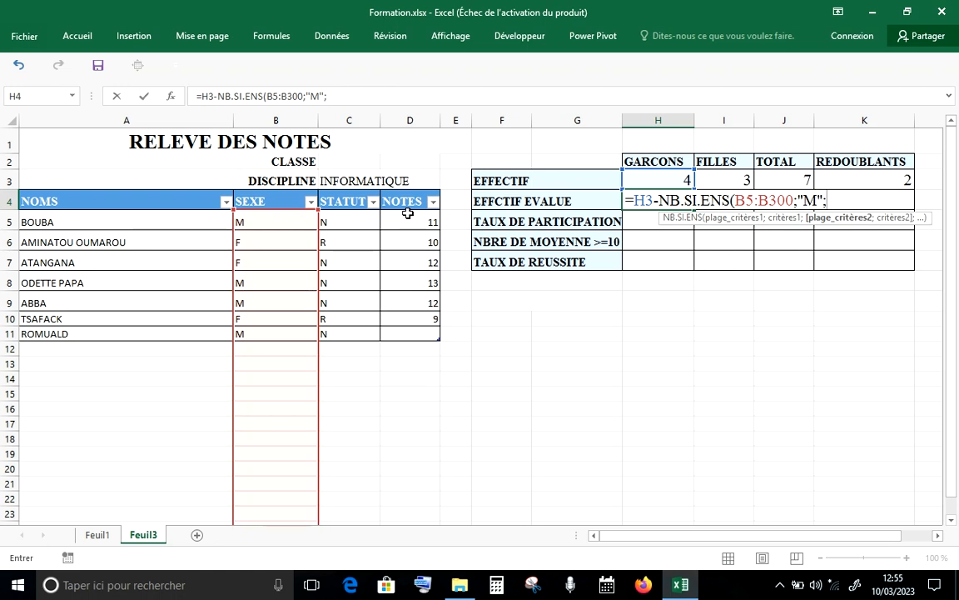
Add the NOTES range D5:D300 with the empty criterion "" to the H4 formula and validate it.
text(D5)
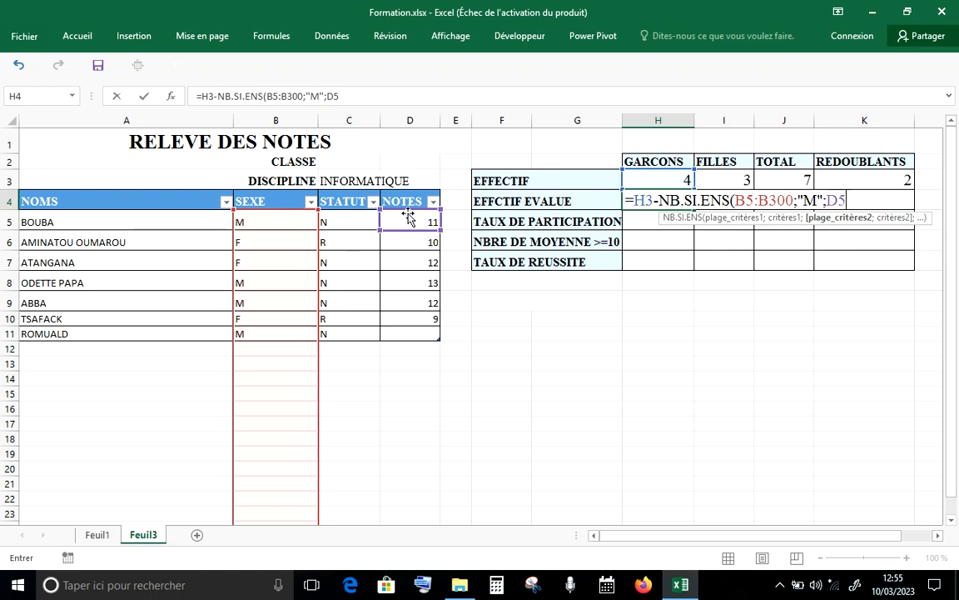
text(:)
text(D)
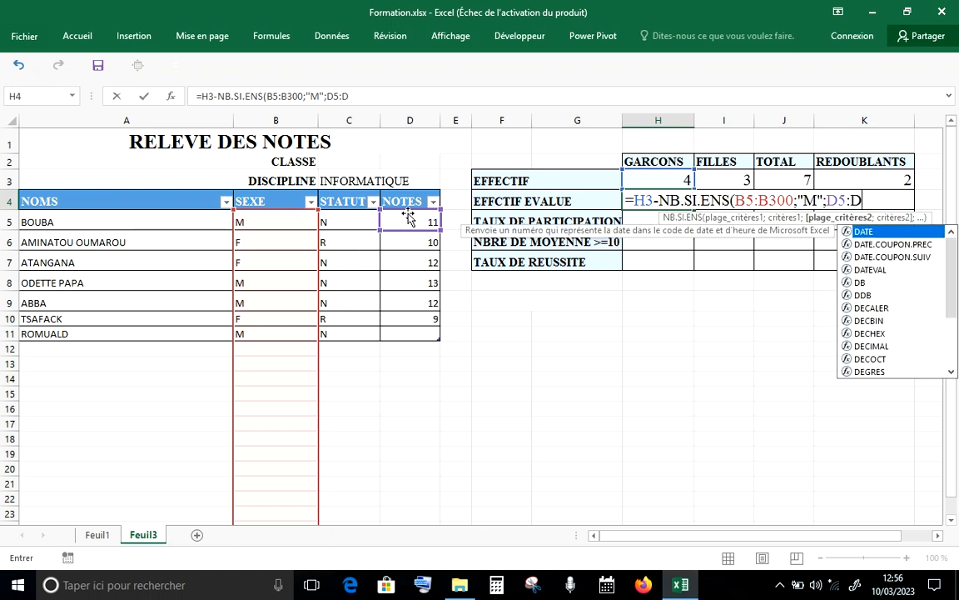
text(300)
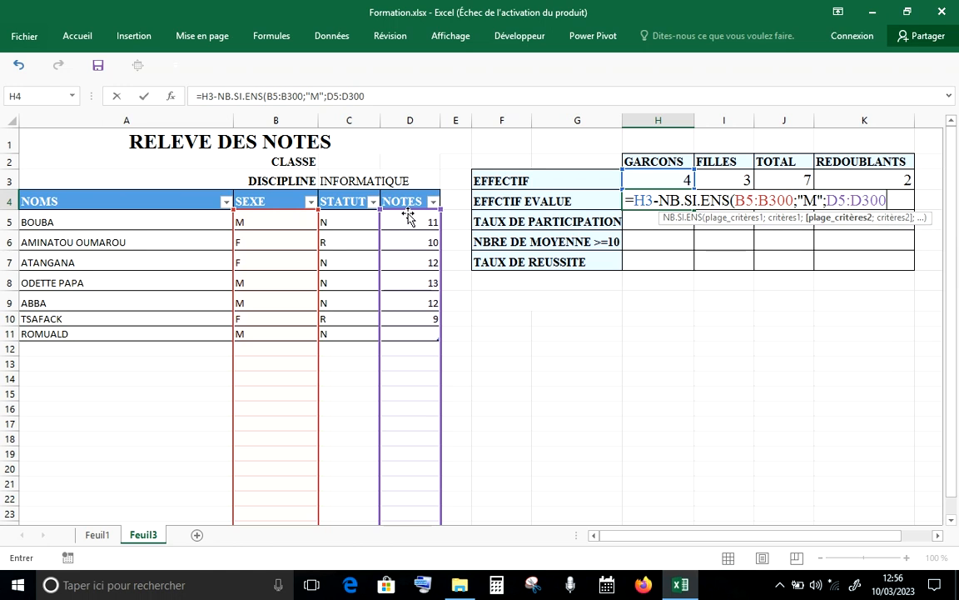
text(;)
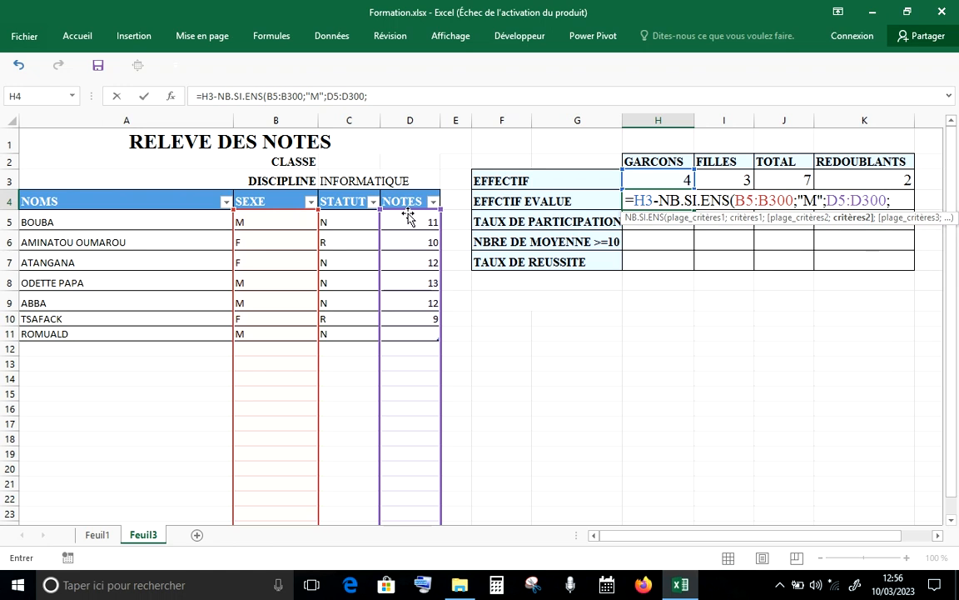
text(")
text())
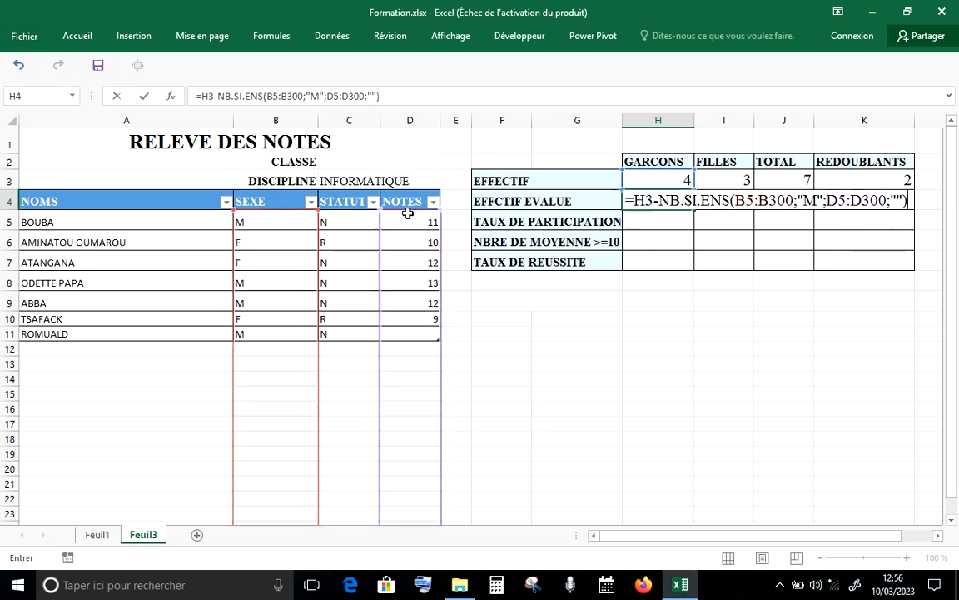
key(Return)
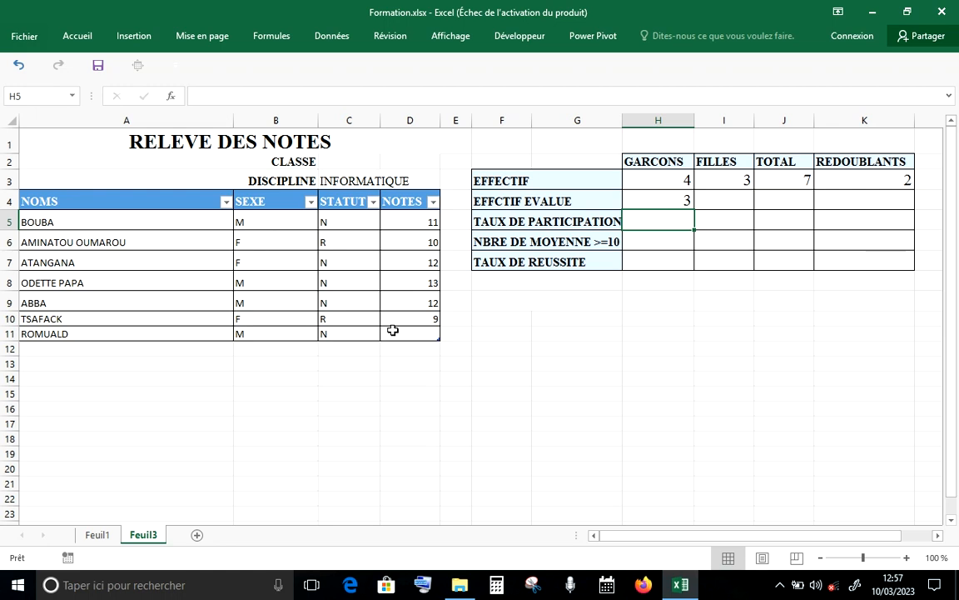
Enter the grade 14 in D11 for the last pupil to test the evaluated boys' count.
click(396, 334)
text(14)
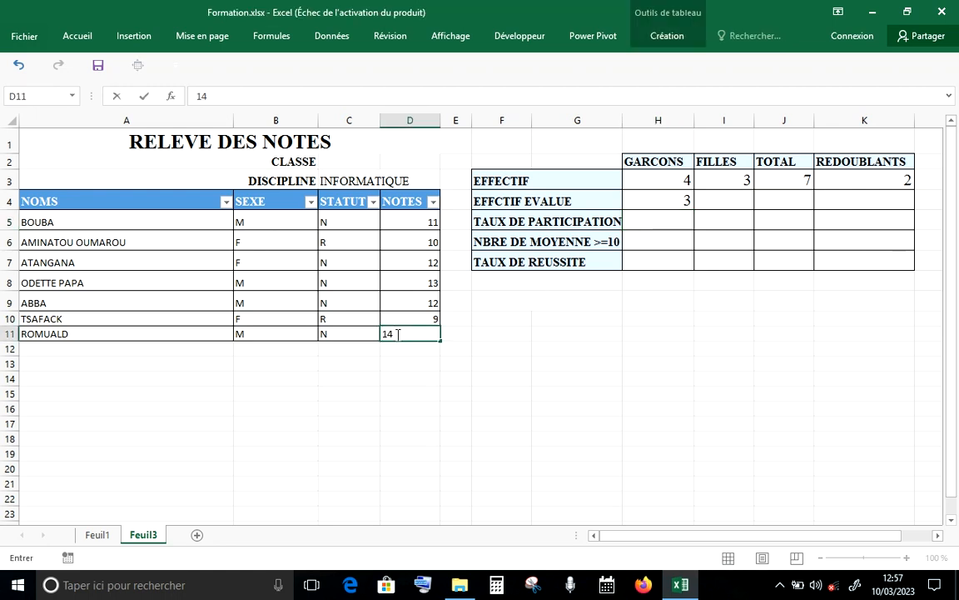
key(Return)
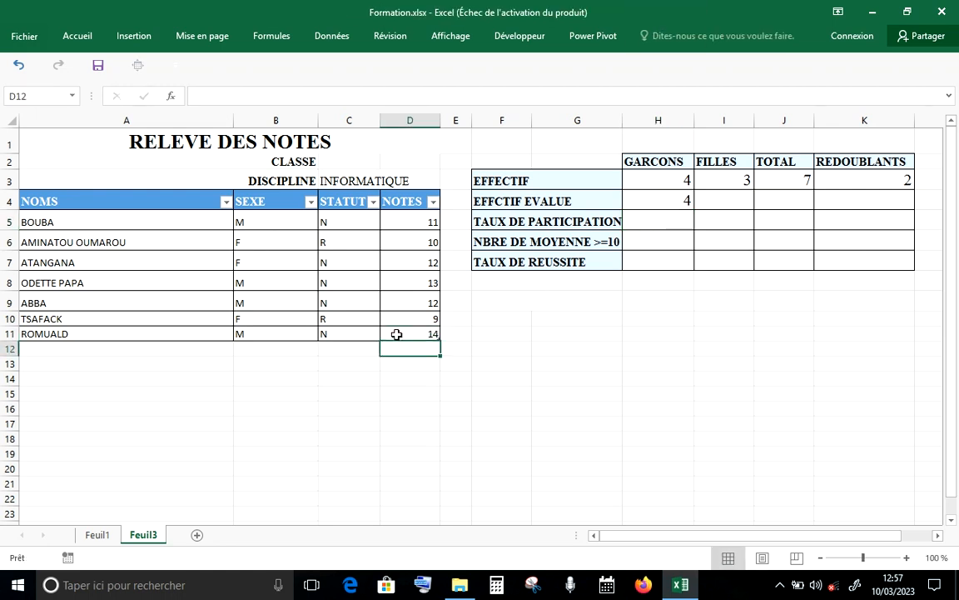
Copy the full formula text of H4 and paste it into I4 for the evaluated girls' count.
click(705, 201)
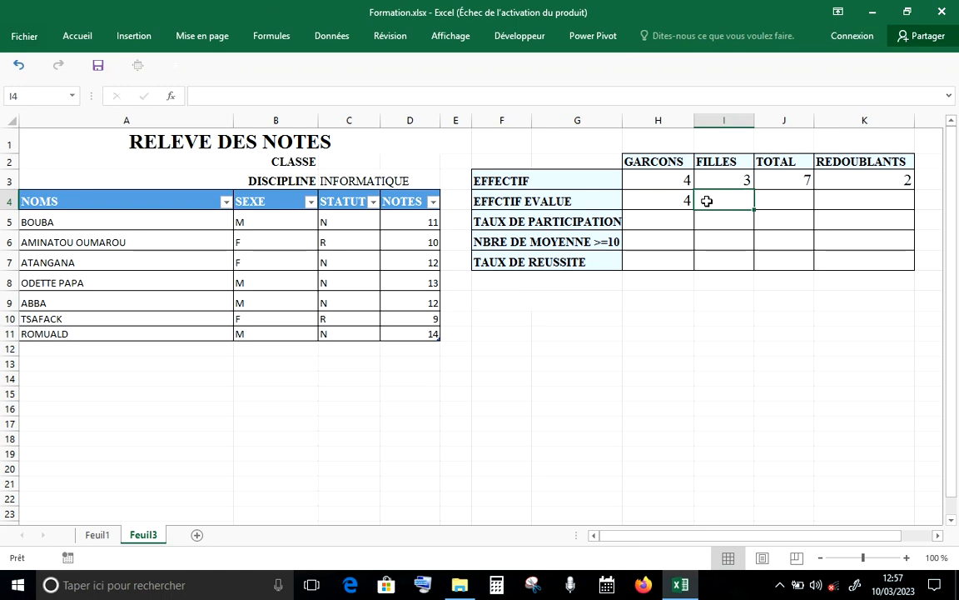
click(666, 200)
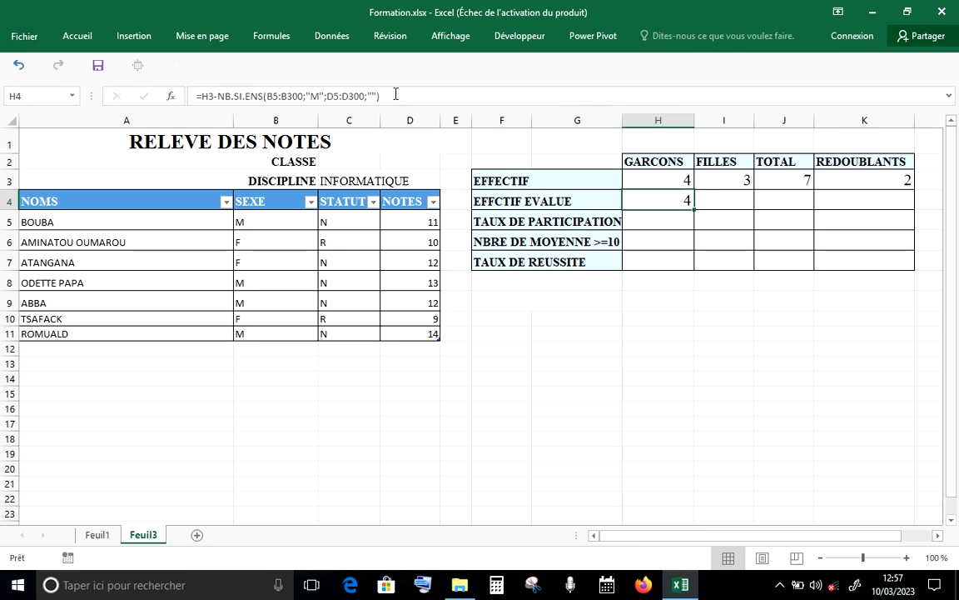
drag(388, 98, 196, 96)
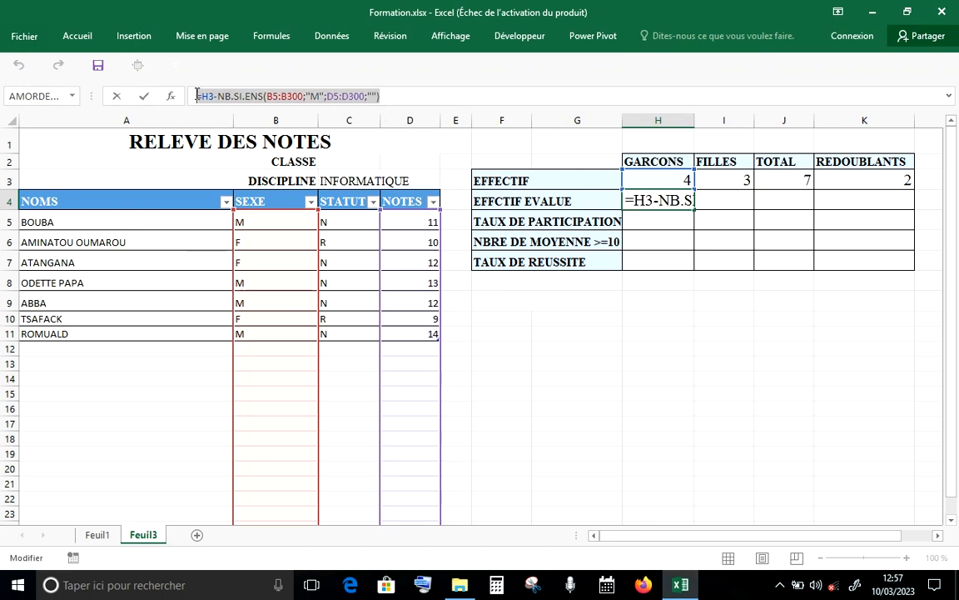
right_click(212, 97)
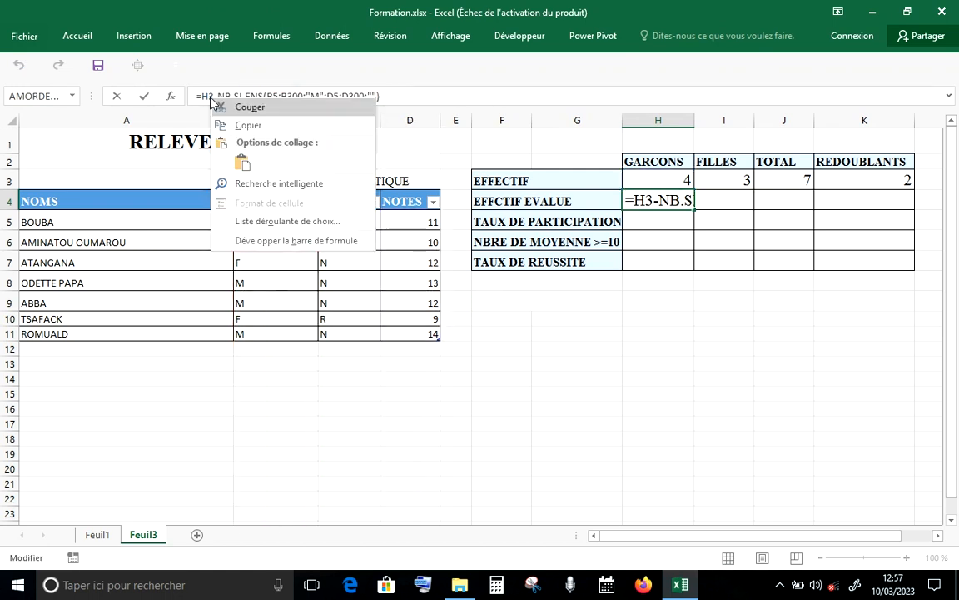
click(230, 136)
key(Escape)
key(Return)
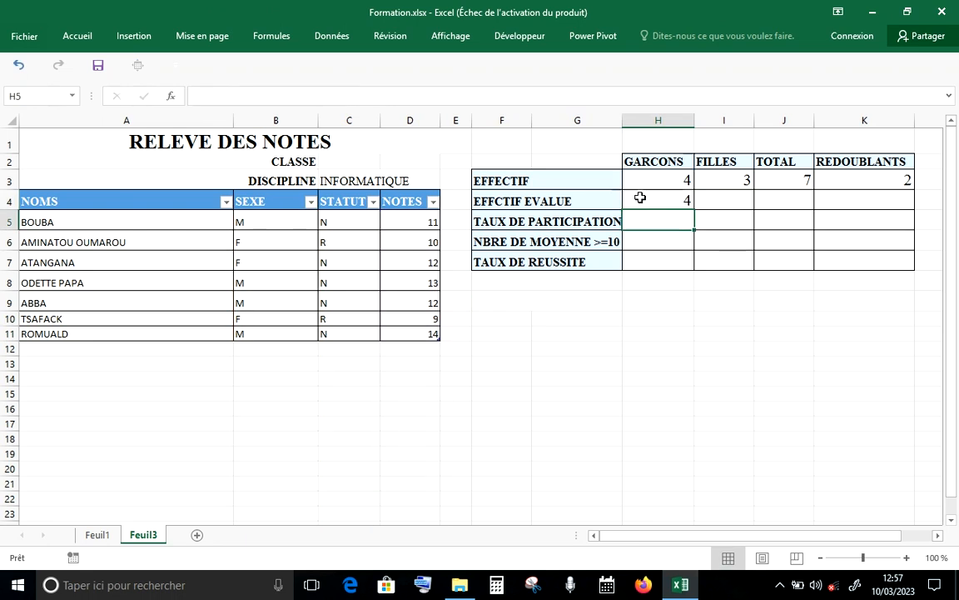
click(717, 200)
double_click(717, 200)
right_click(718, 202)
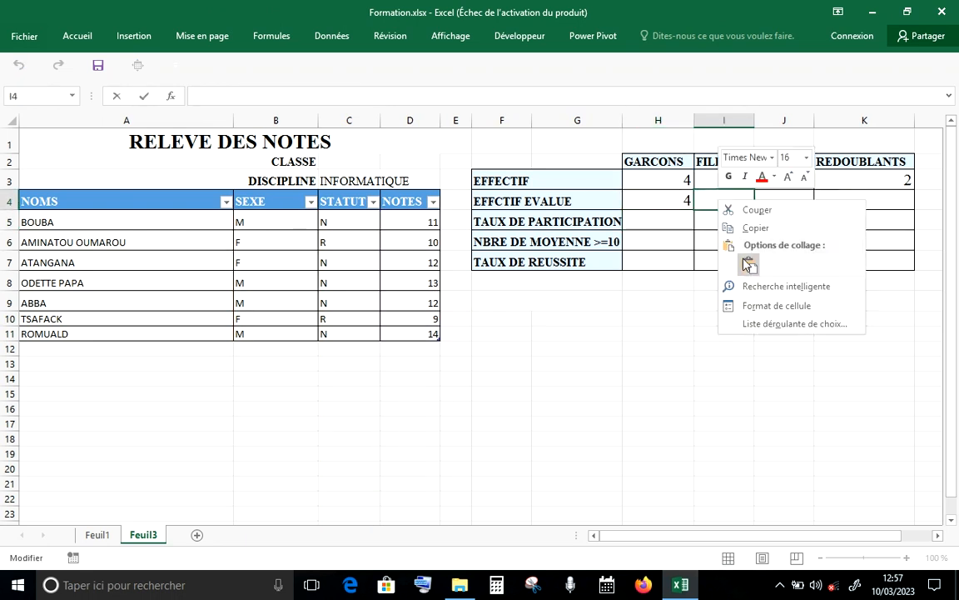
click(750, 264)
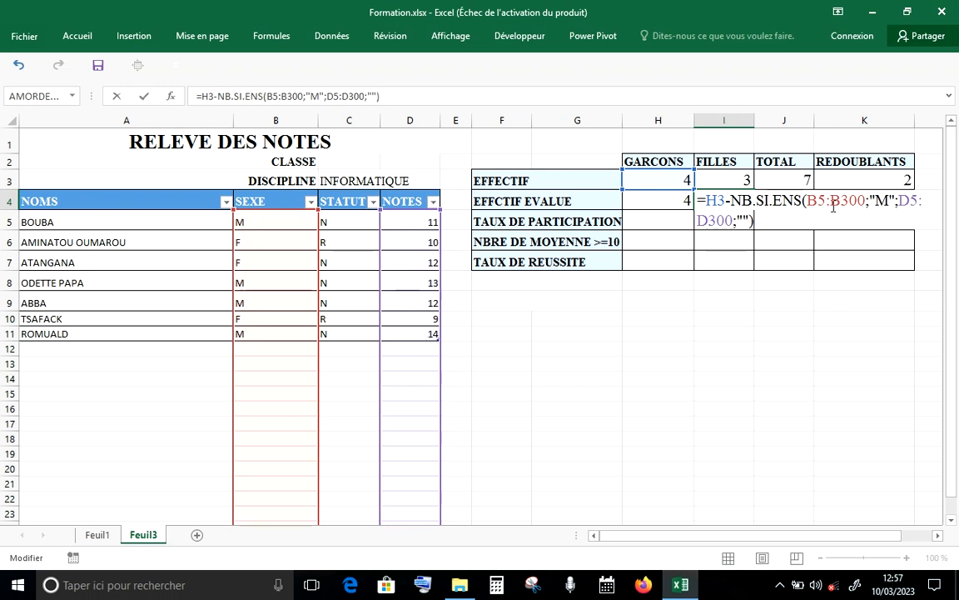
Replace the SEXE criterion "M" with "F" in the I4 formula and validate it.
click(887, 198)
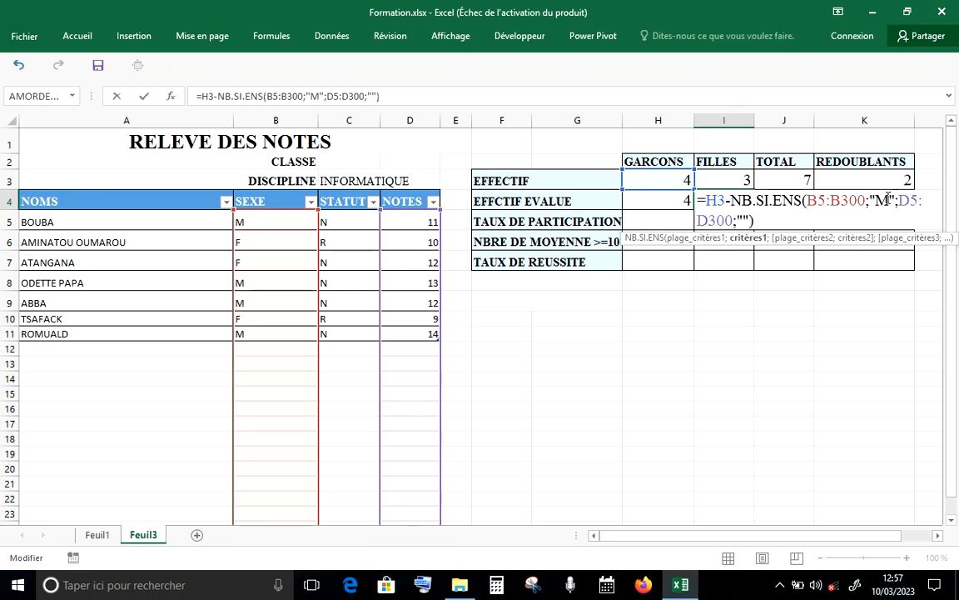
key(BackSpace)
text(F)
key(Return)
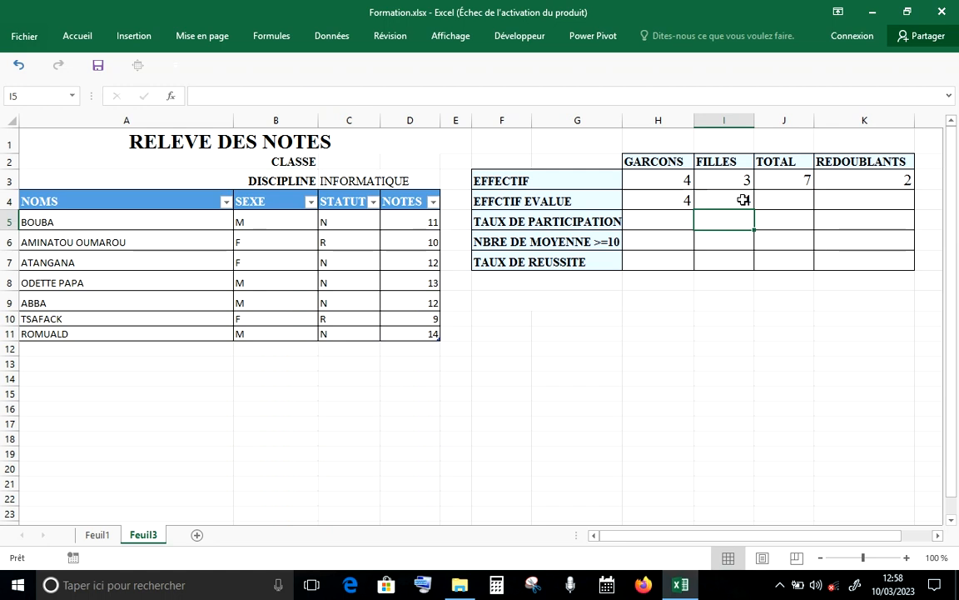
Correct the I4 formula so it subtracts from the girls' headcount in I3, and validate it.
click(743, 200)
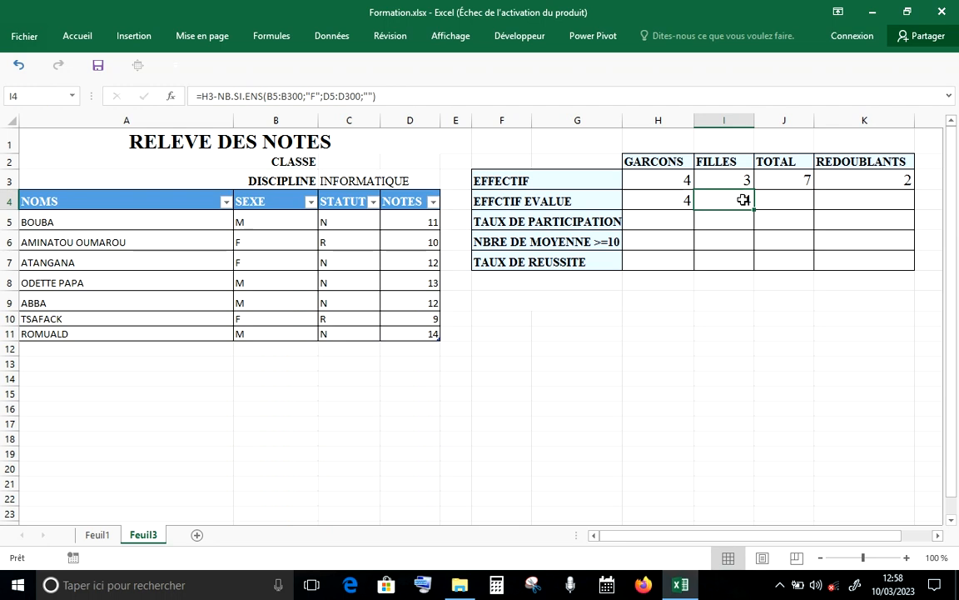
click(374, 96)
text())
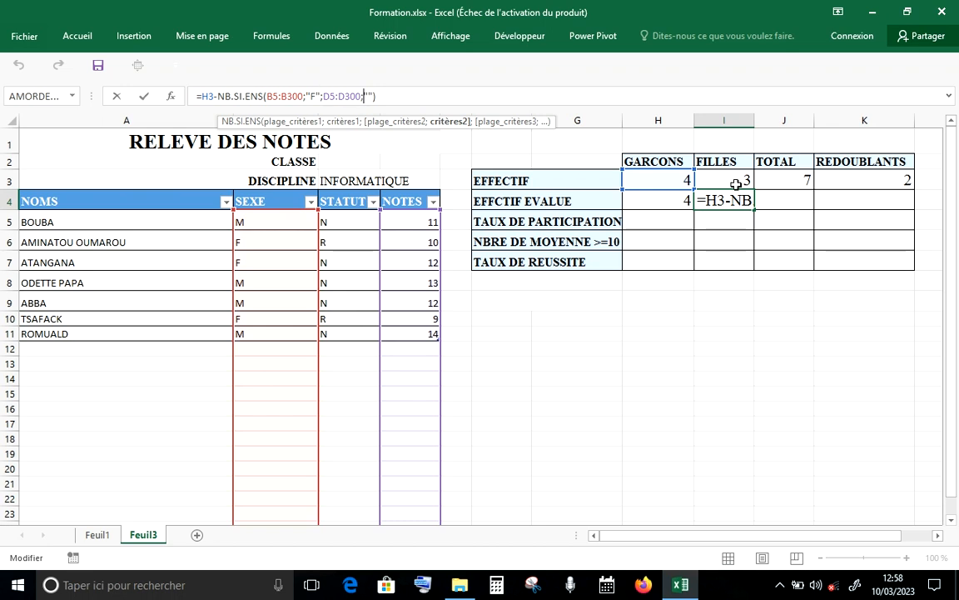
key(Return)
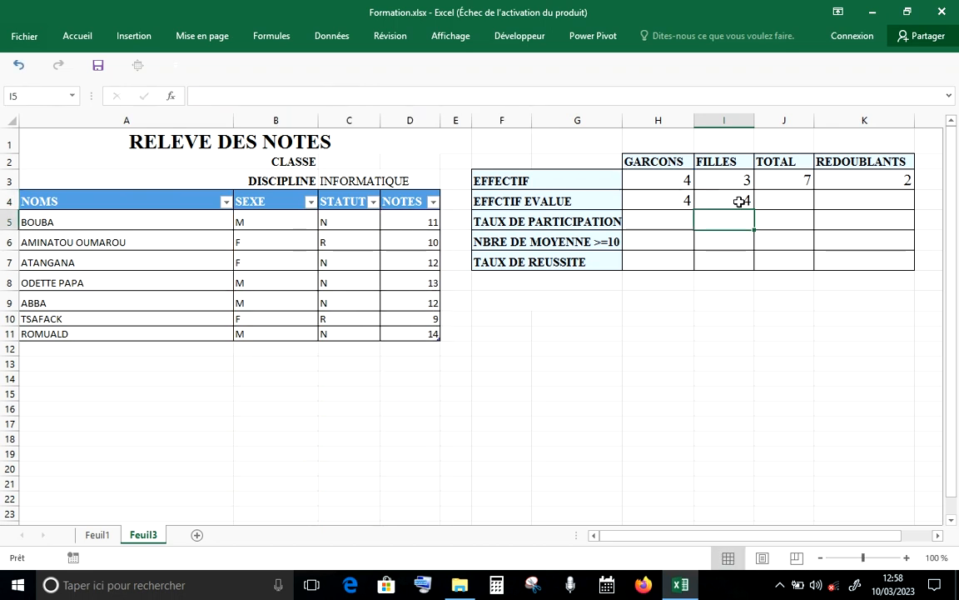
click(739, 202)
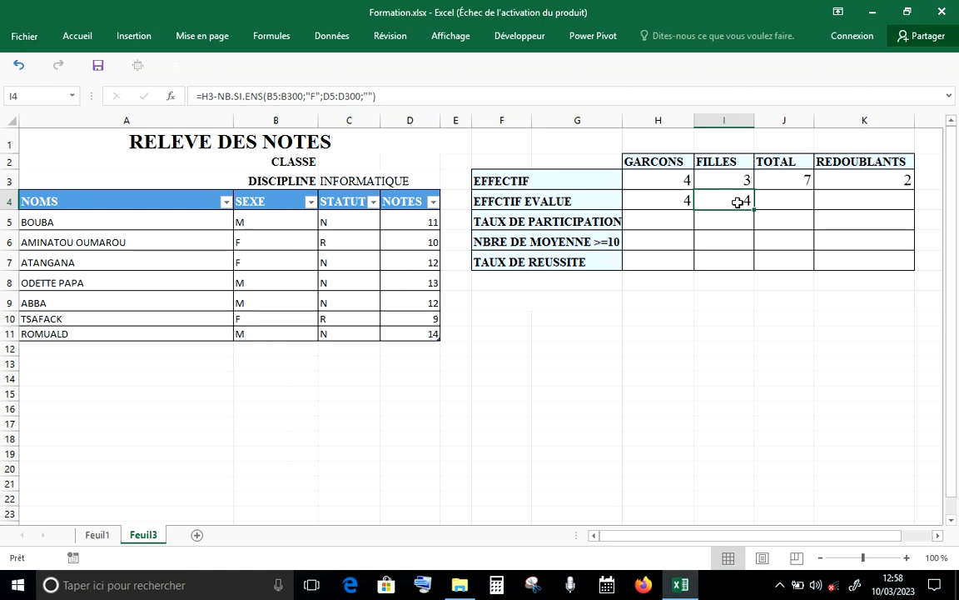
click(369, 96)
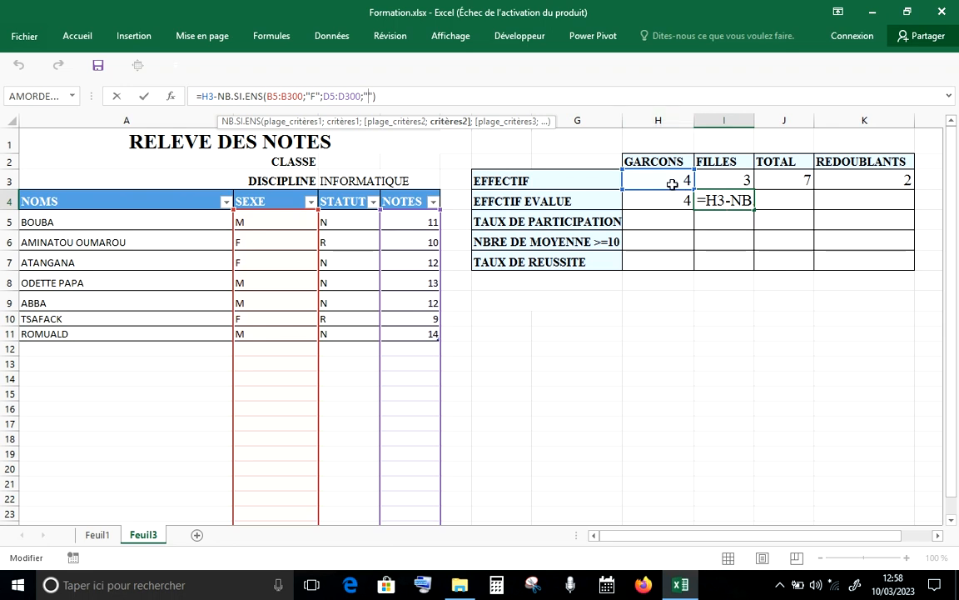
click(210, 99)
key(BackSpace)
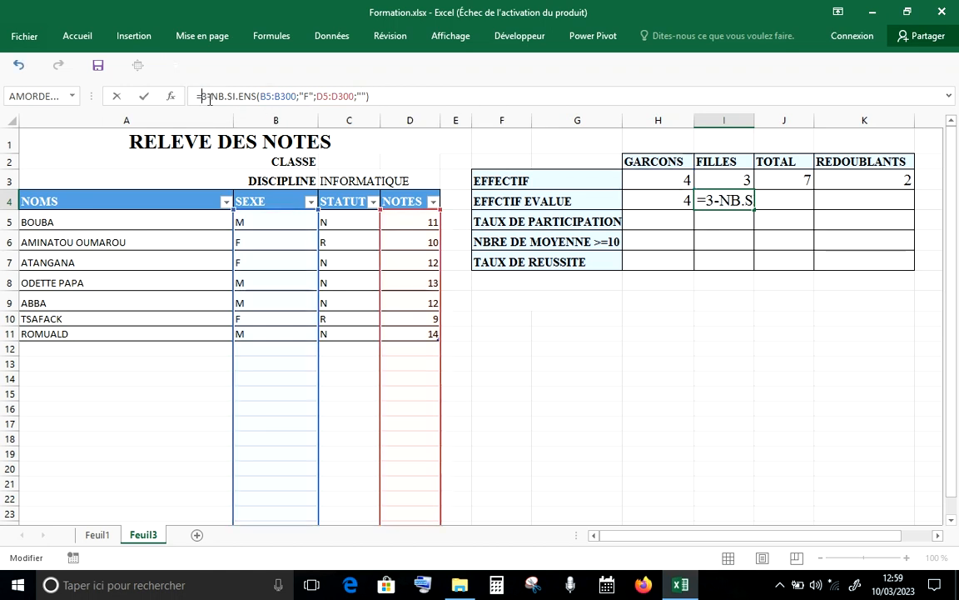
text(I)
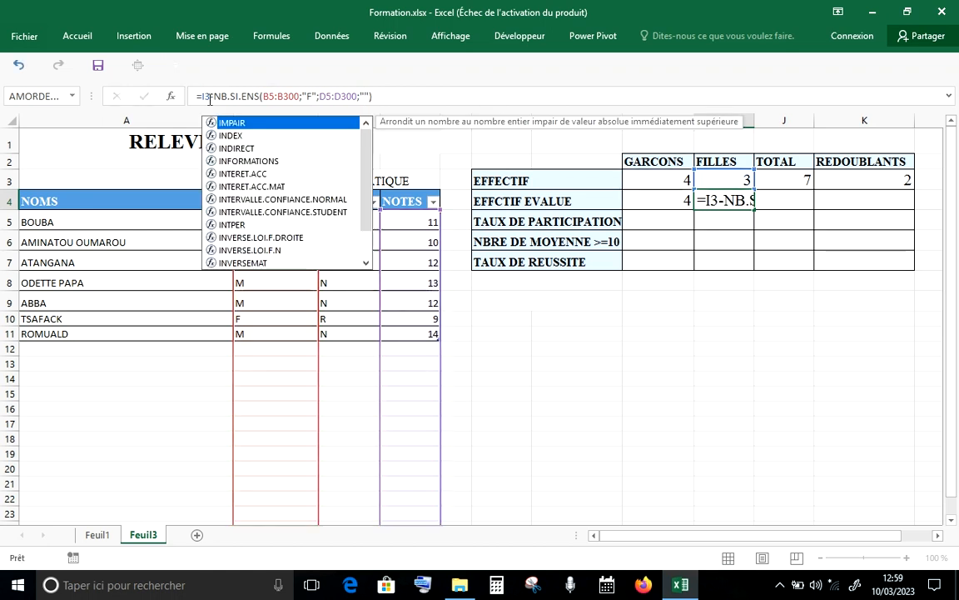
key(Return)
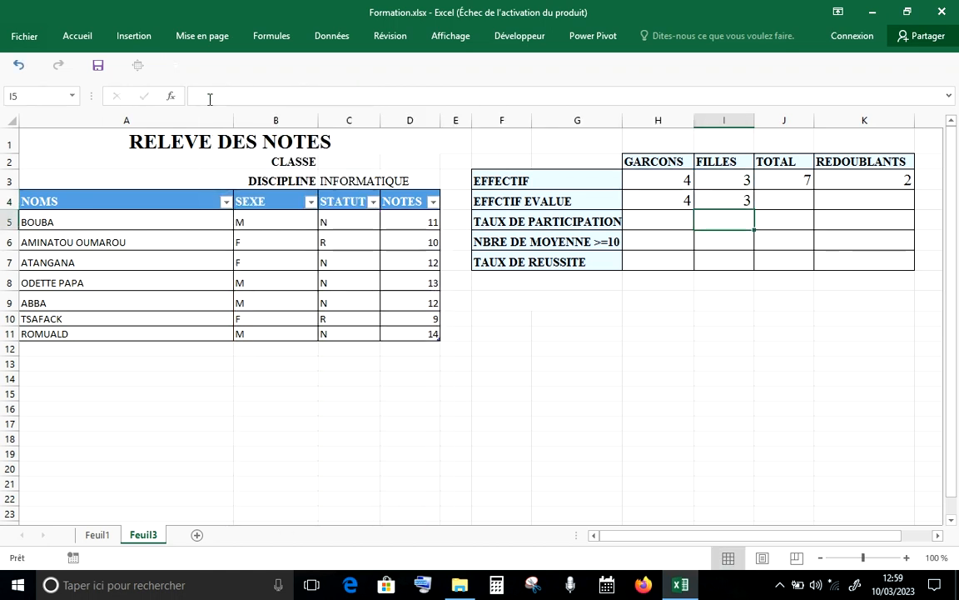
Test the evaluated girls' count by clearing the grades in D7 and D10, and undo both deletions.
click(732, 199)
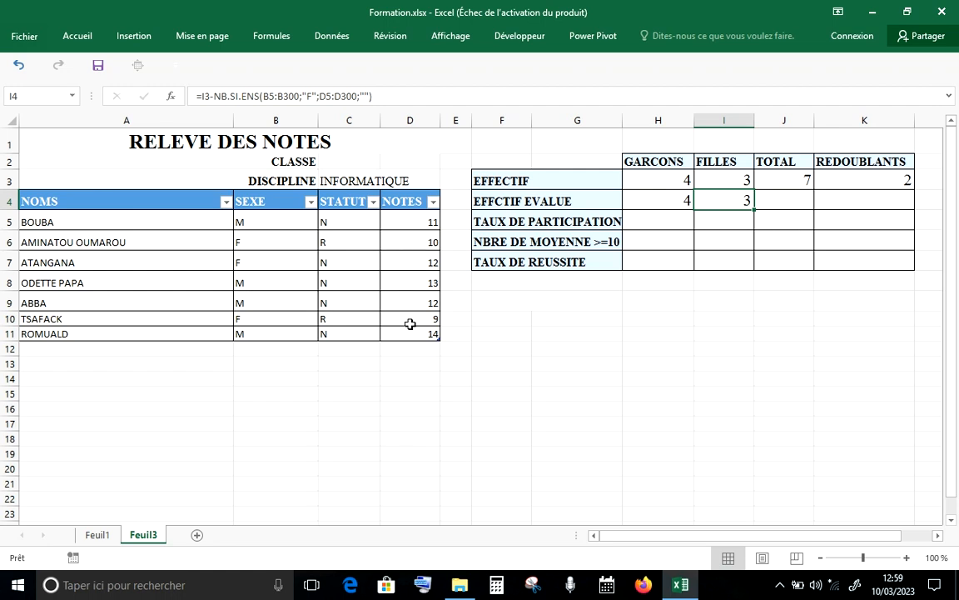
click(432, 264)
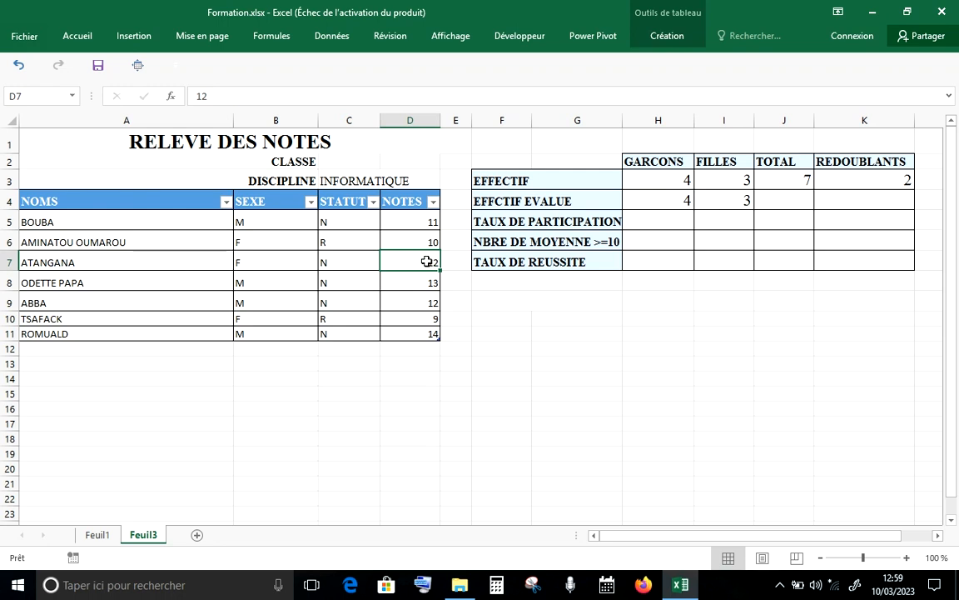
key(Delete)
key(Down)
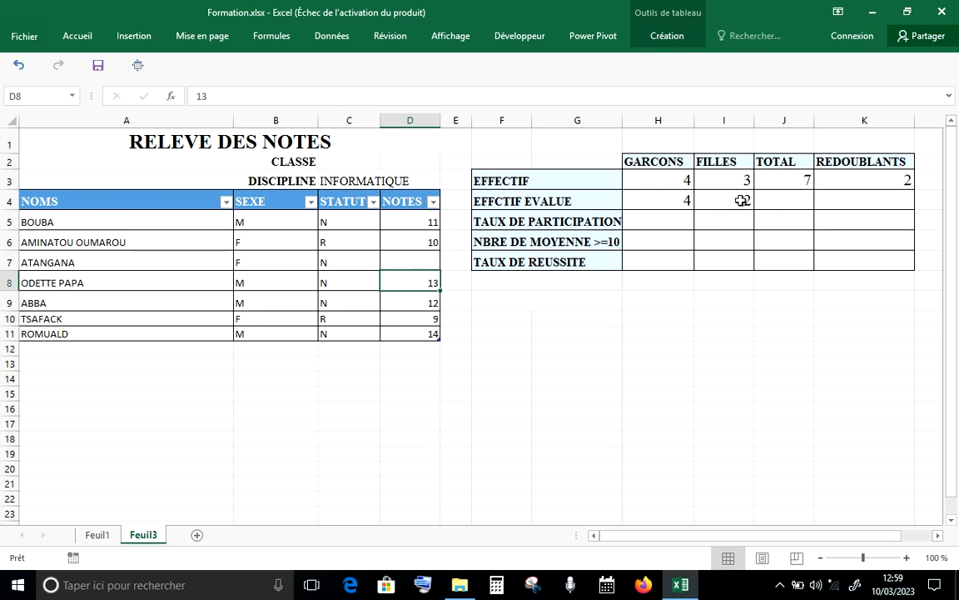
click(428, 320)
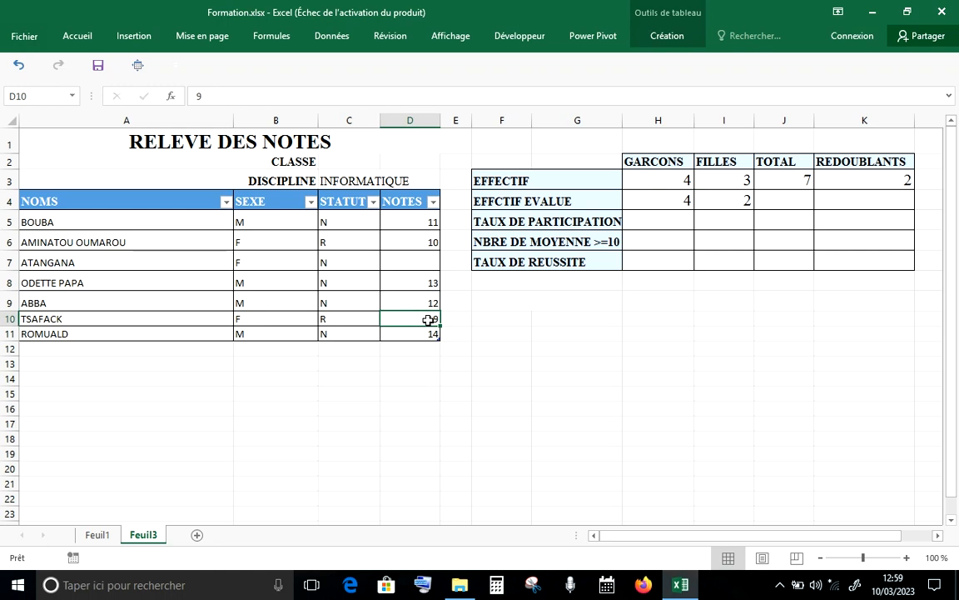
key(Delete)
click(20, 68)
click(20, 68)
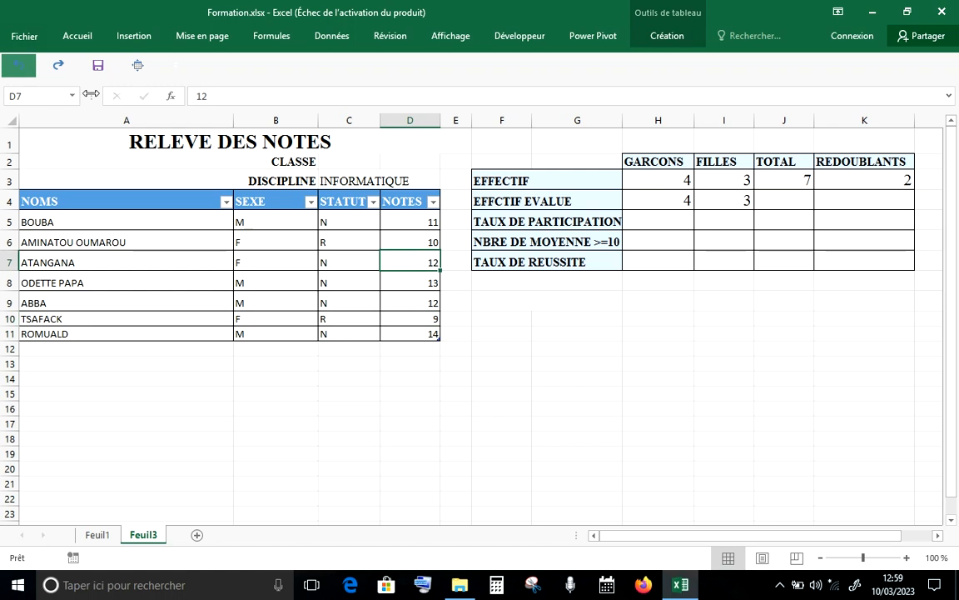
Enter the formula =H4+I4 in J4 for the total number of evaluated pupils.
click(785, 201)
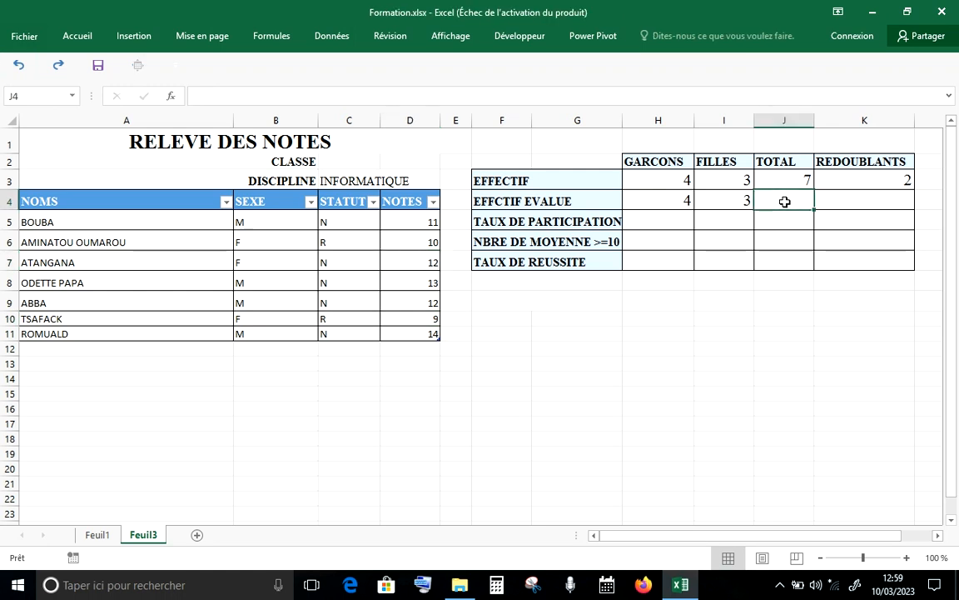
click(788, 180)
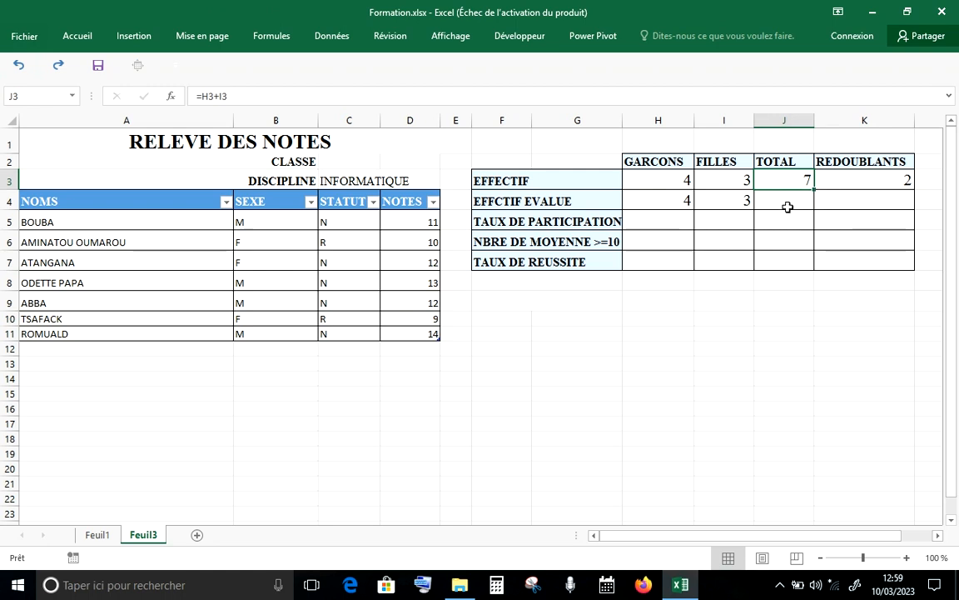
click(787, 207)
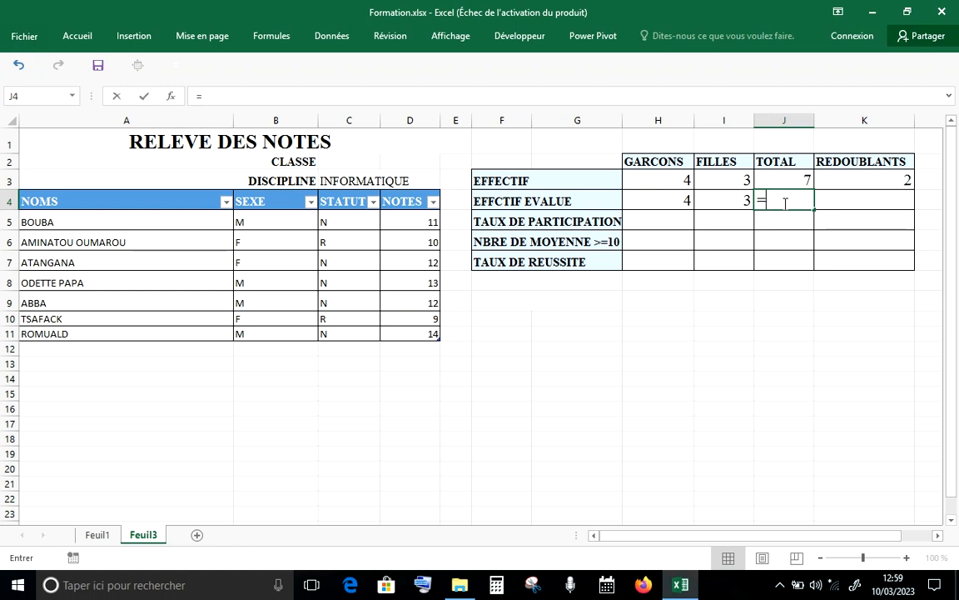
text(=)
click(683, 198)
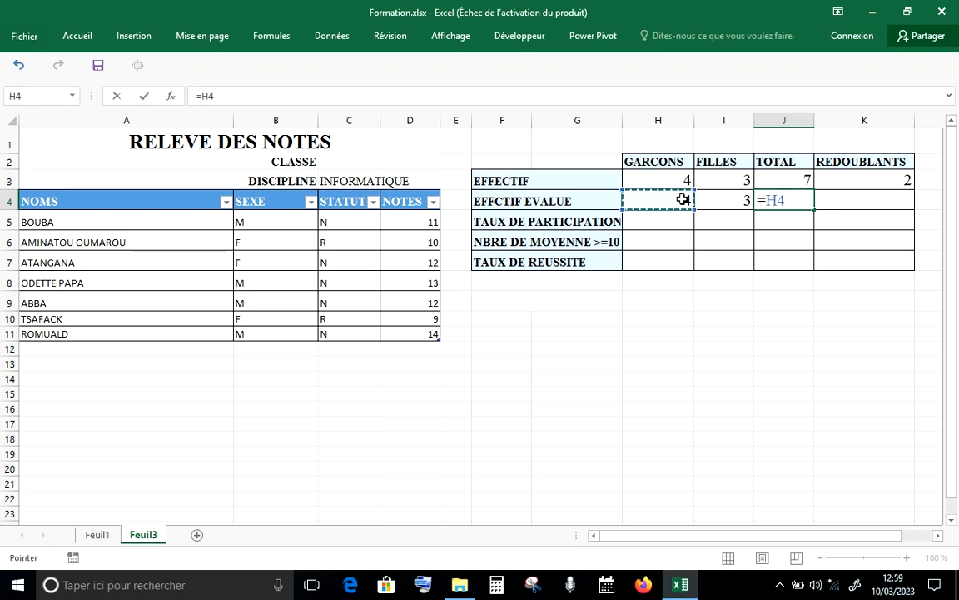
text(+)
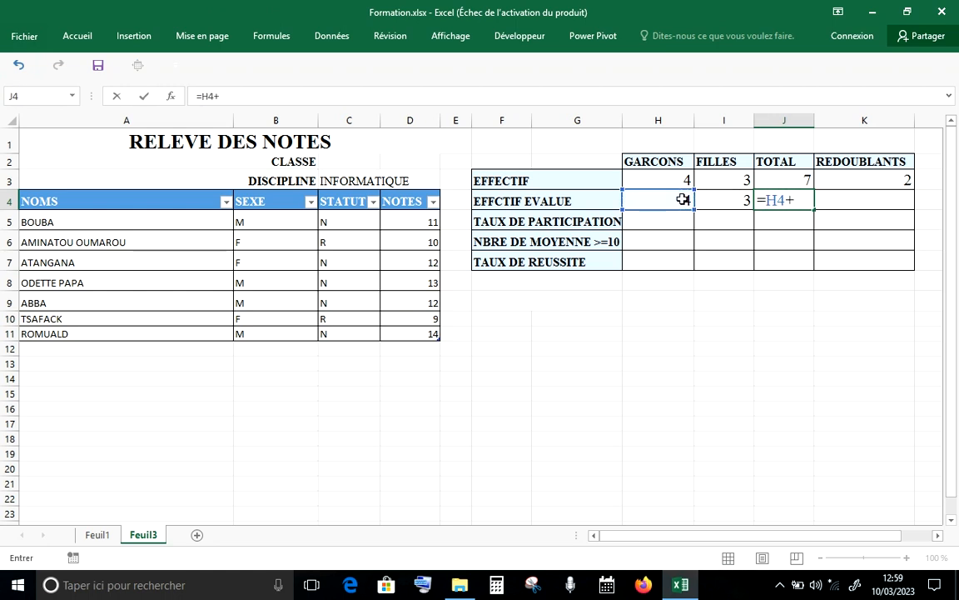
click(722, 199)
key(Return)
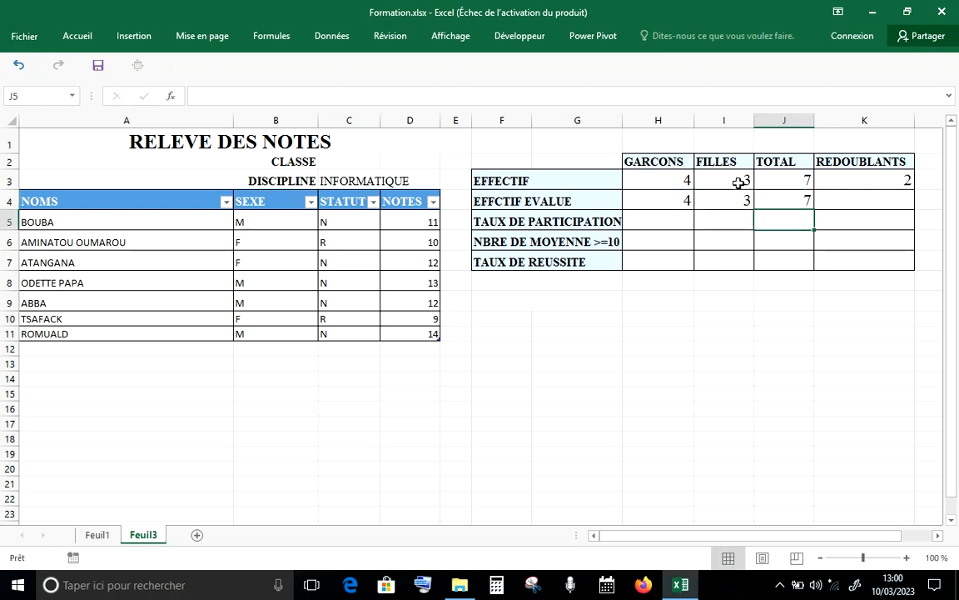
Copy the full formula text of I4 and paste it into K4 for the evaluated repeaters' count.
click(842, 199)
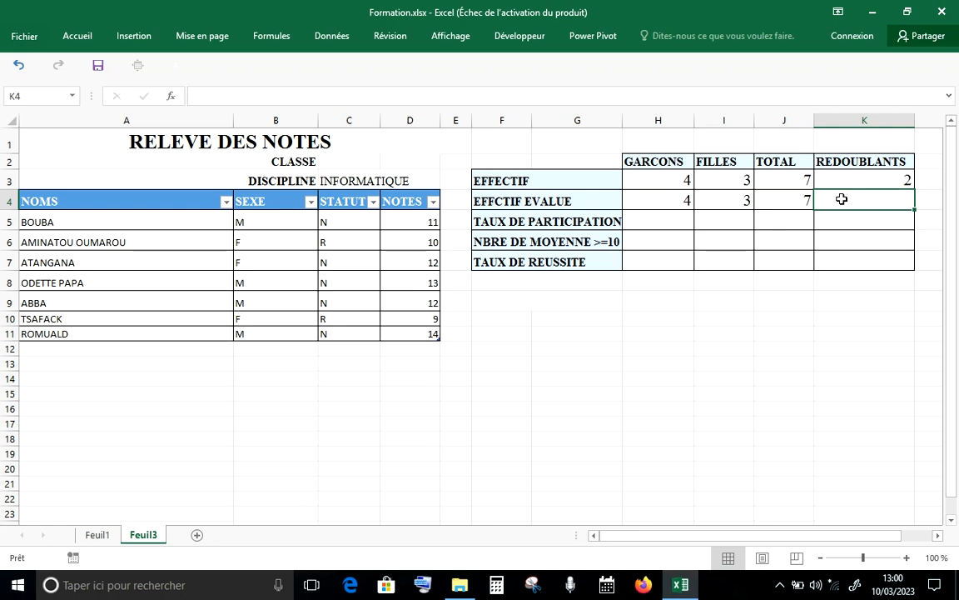
click(793, 206)
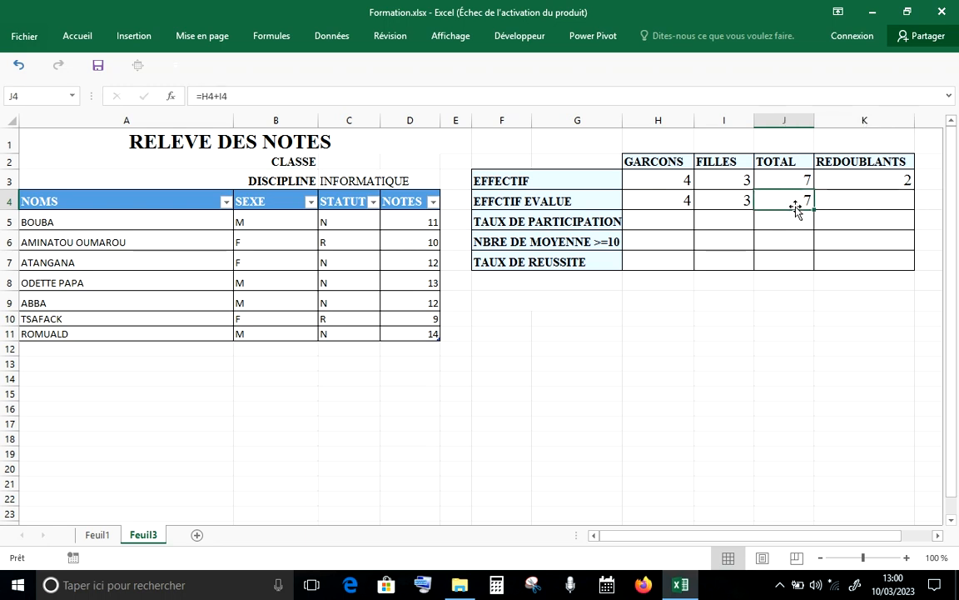
click(747, 201)
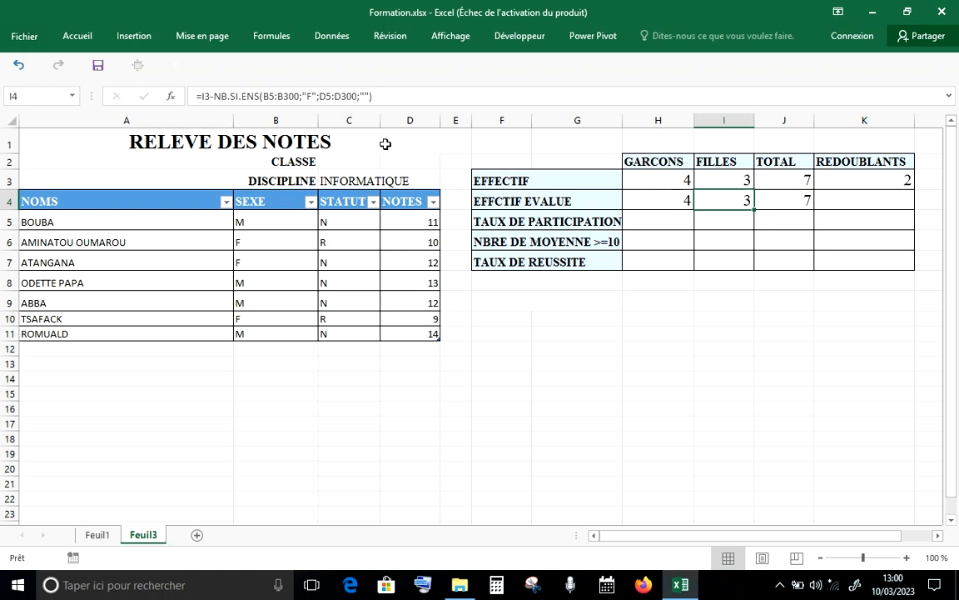
click(338, 96)
drag(373, 95, 177, 96)
right_click(242, 100)
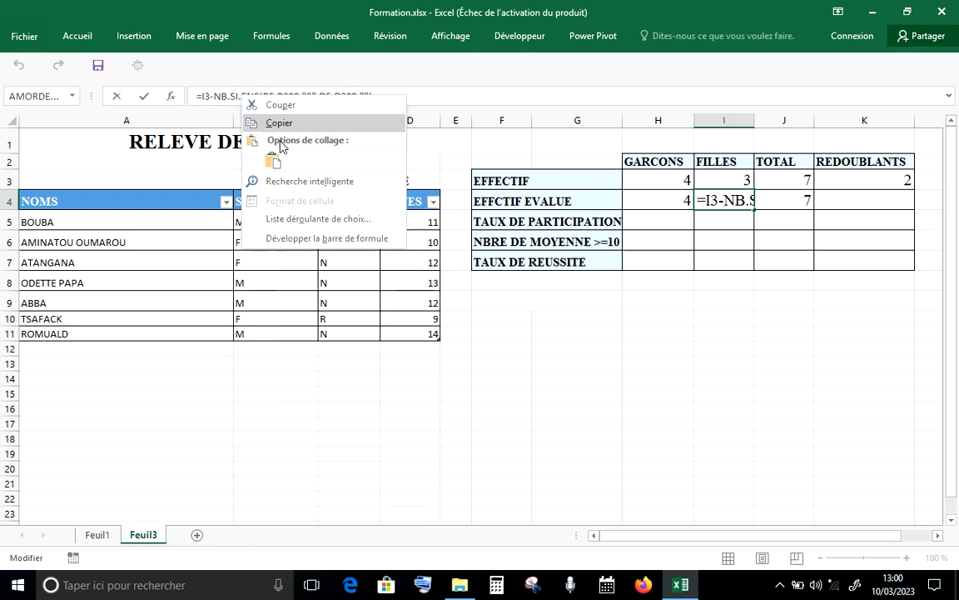
click(265, 120)
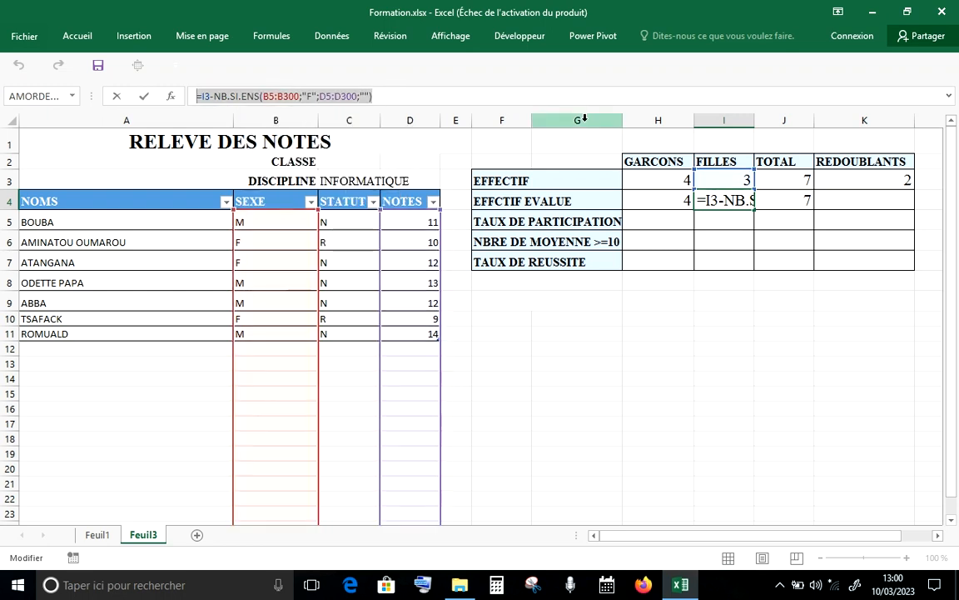
key(Return)
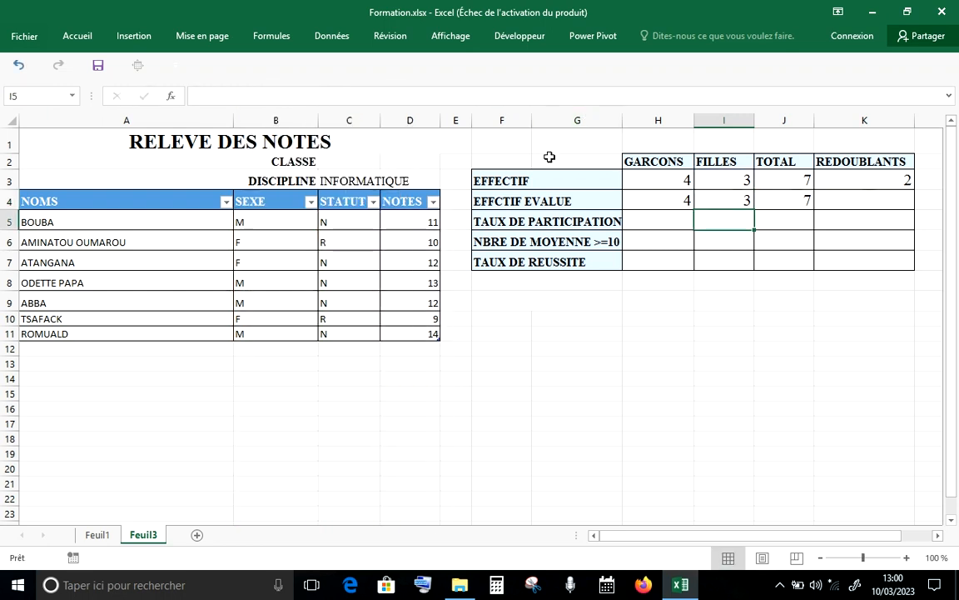
double_click(874, 201)
right_click(875, 201)
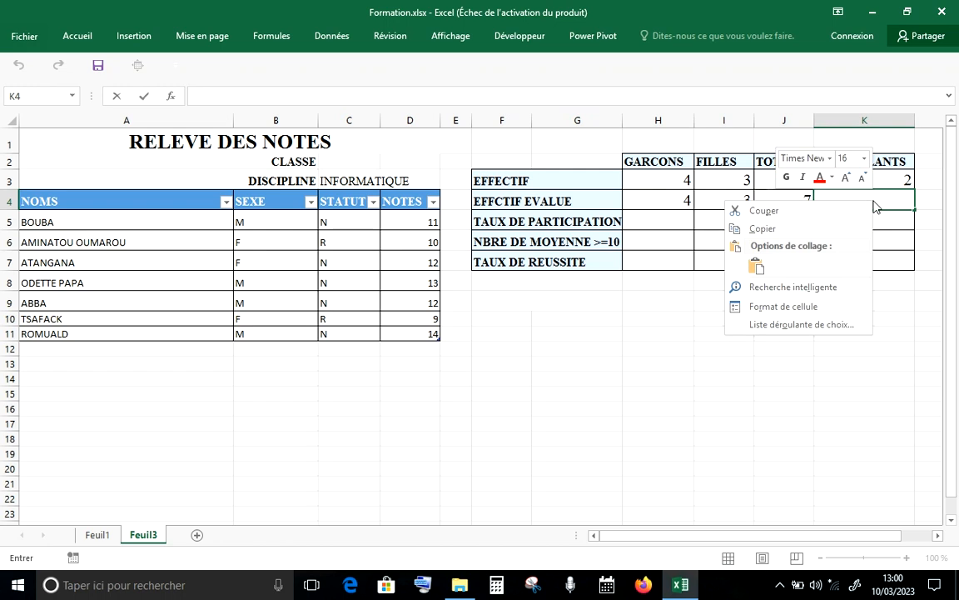
click(757, 261)
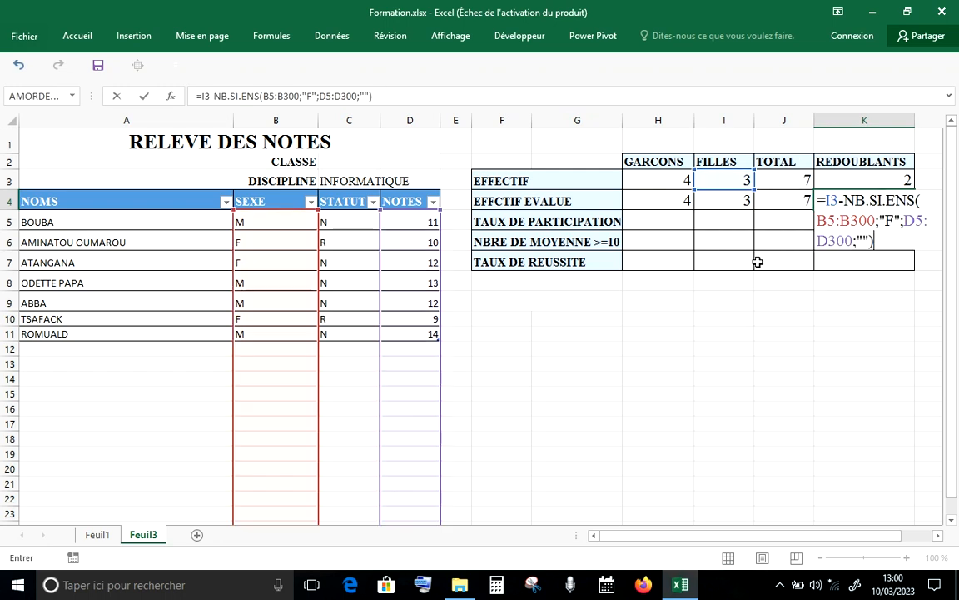
In the K4 formula, set the starting headcount to K3 and the first criteria range to the STATUT cells C5:C300.
click(831, 201)
key(BackSpace)
text(K)
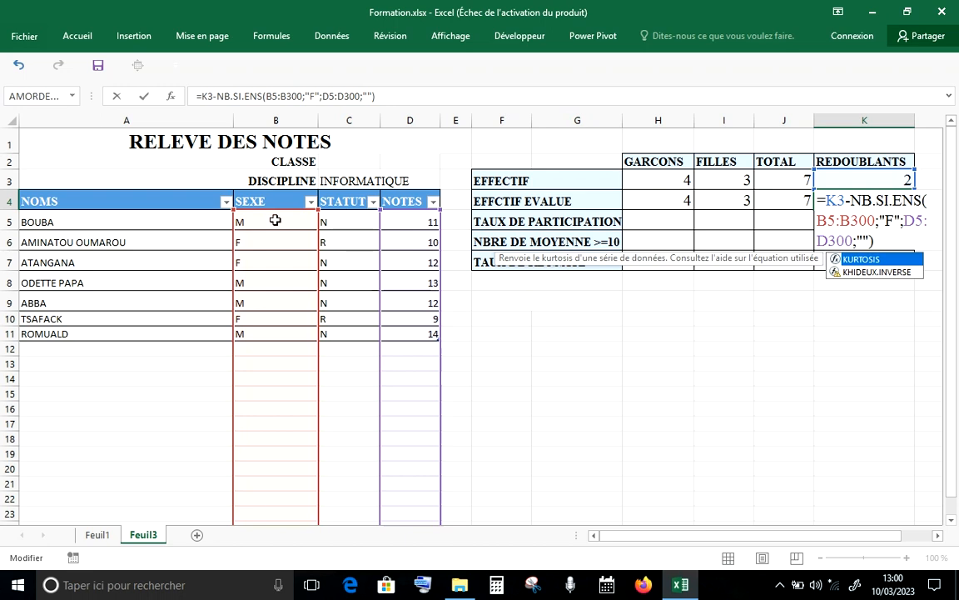
click(828, 221)
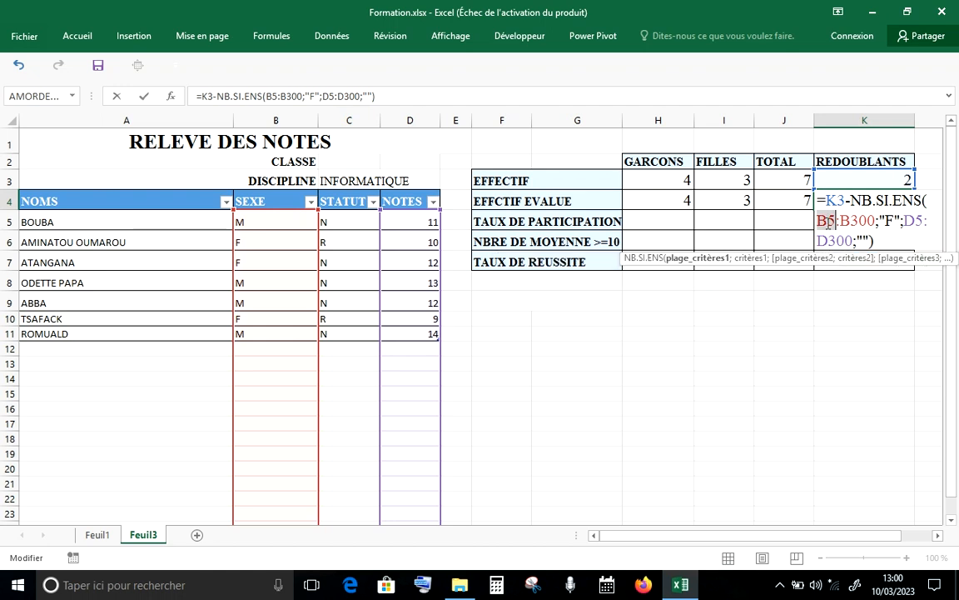
key(BackSpace)
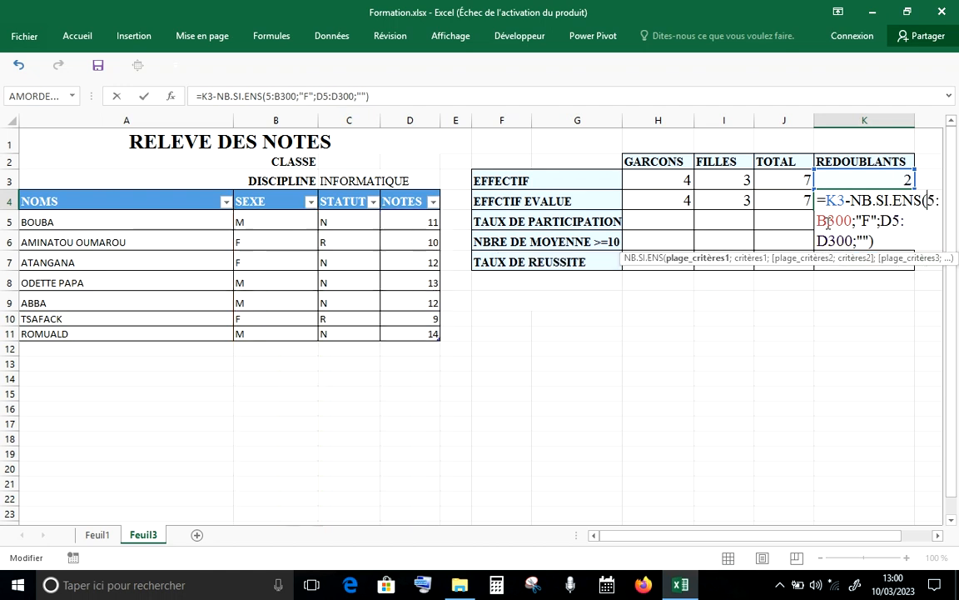
text(C)
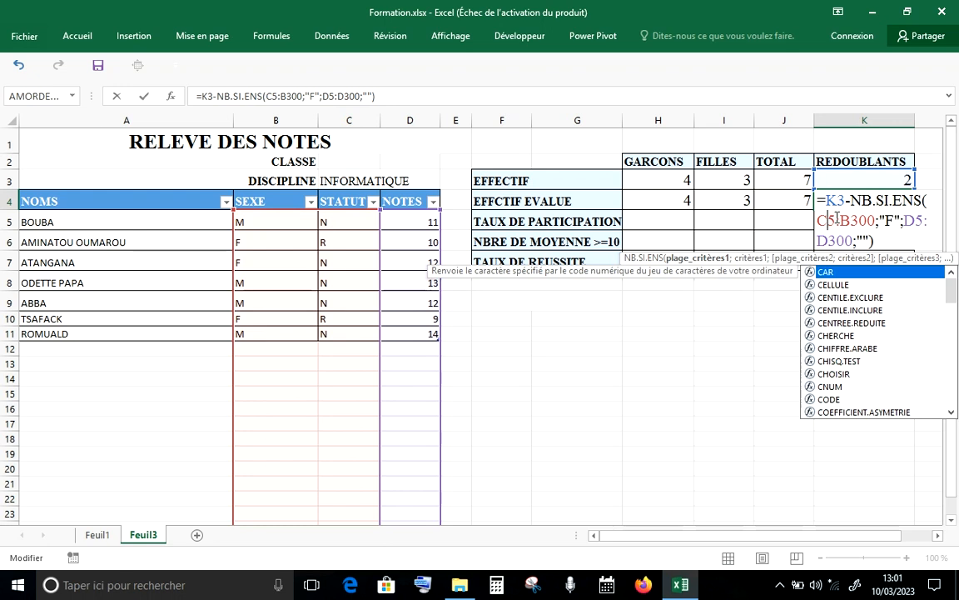
click(851, 219)
key(BackSpace)
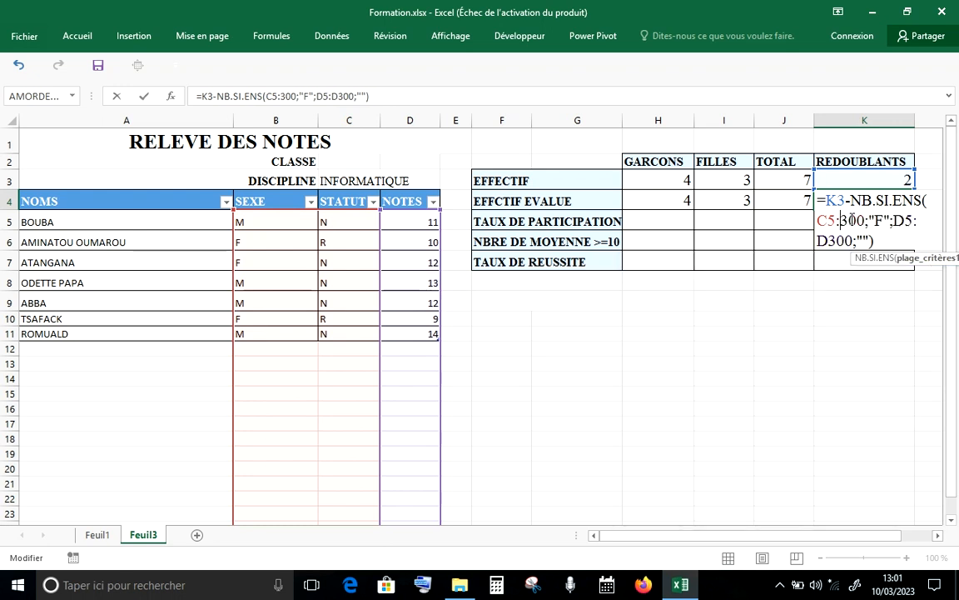
text(C)
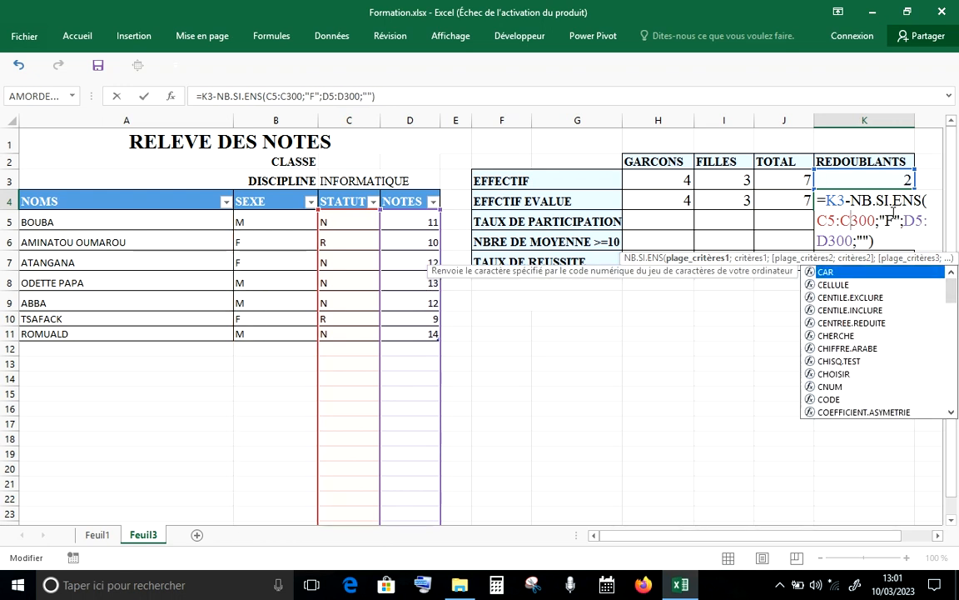
Set the STATUT criterion in the K4 formula to "R" and validate the formula.
click(893, 218)
key(BackSpace)
text(R)
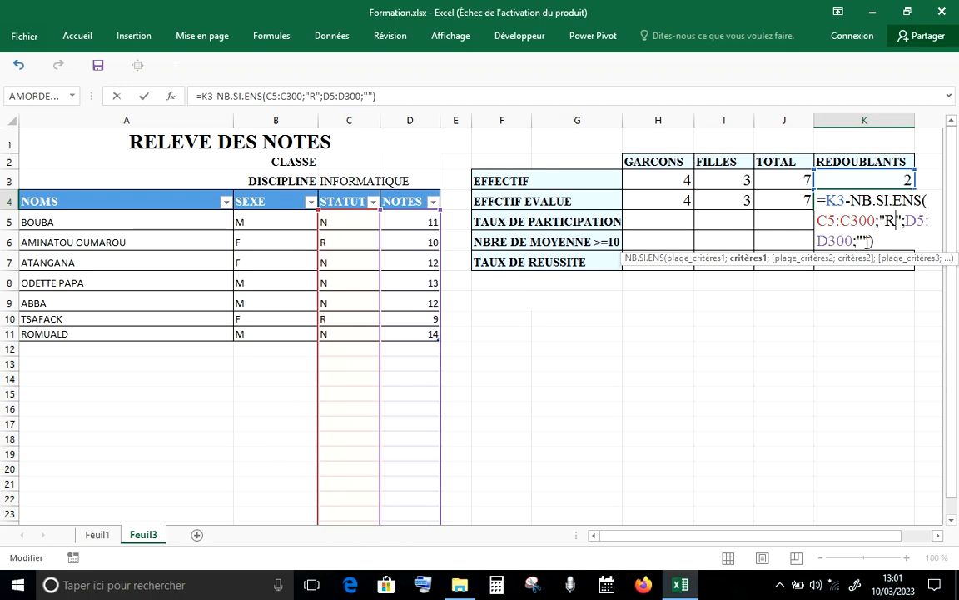
key(Return)
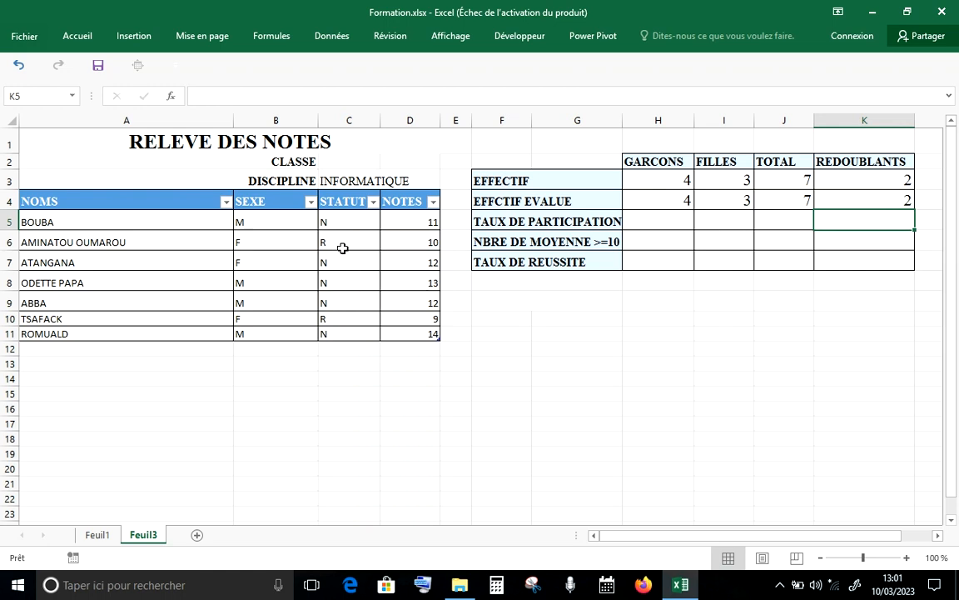
Clear the grade in D6 to test the evaluated headcount formulas, and undo the deletion.
click(432, 242)
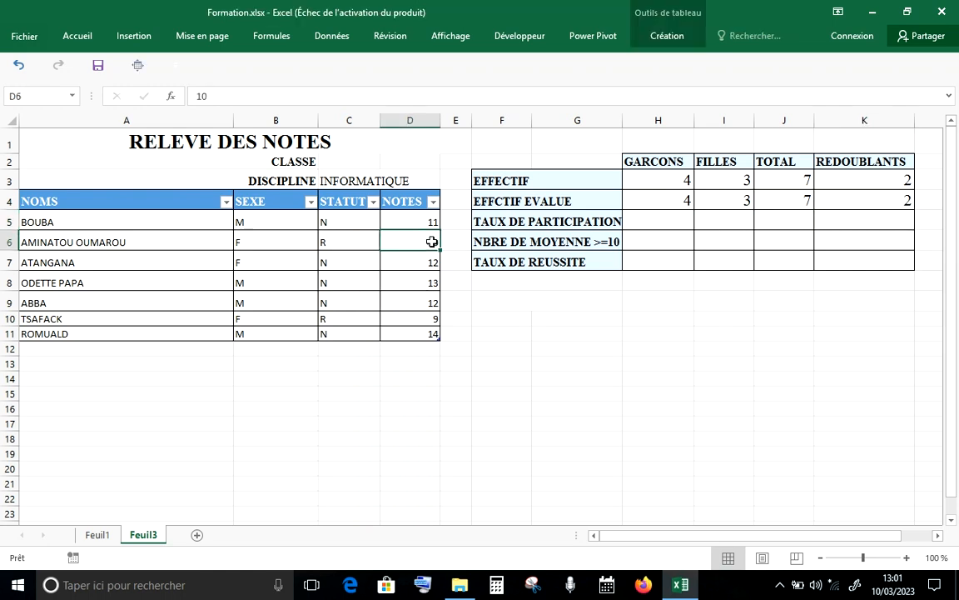
key(Delete)
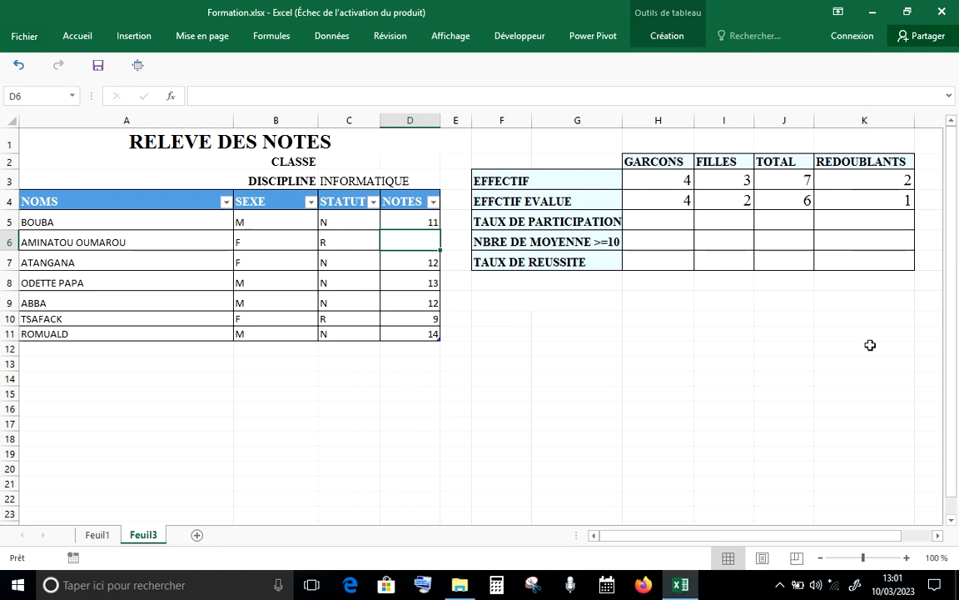
click(18, 65)
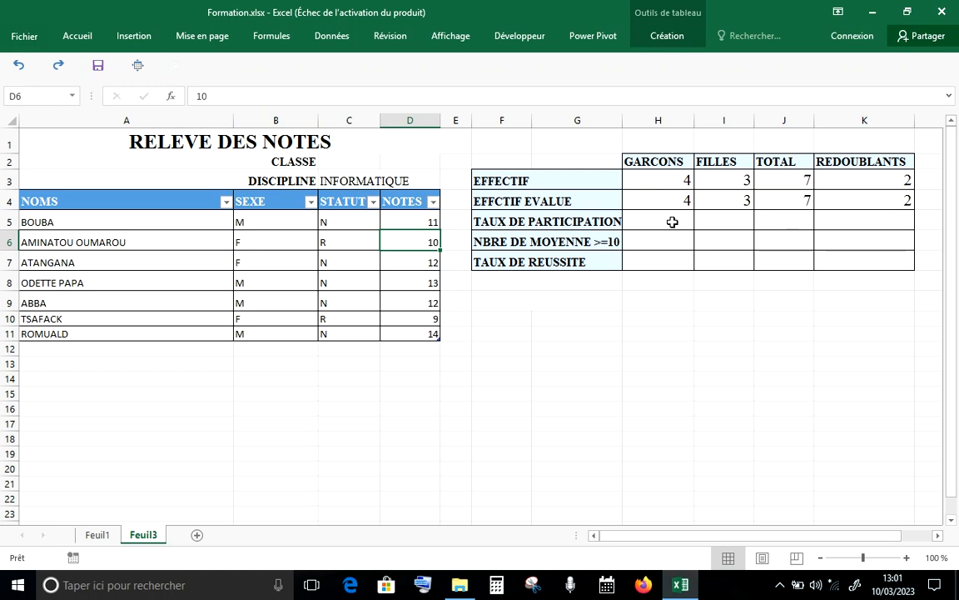
click(671, 221)
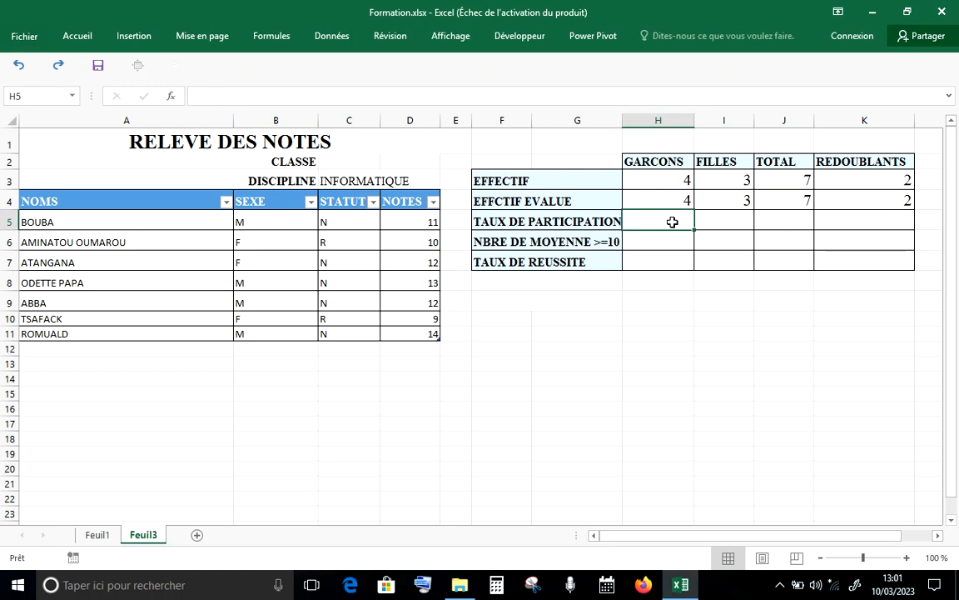
key(Return)
text(=)
key(BackSpace)
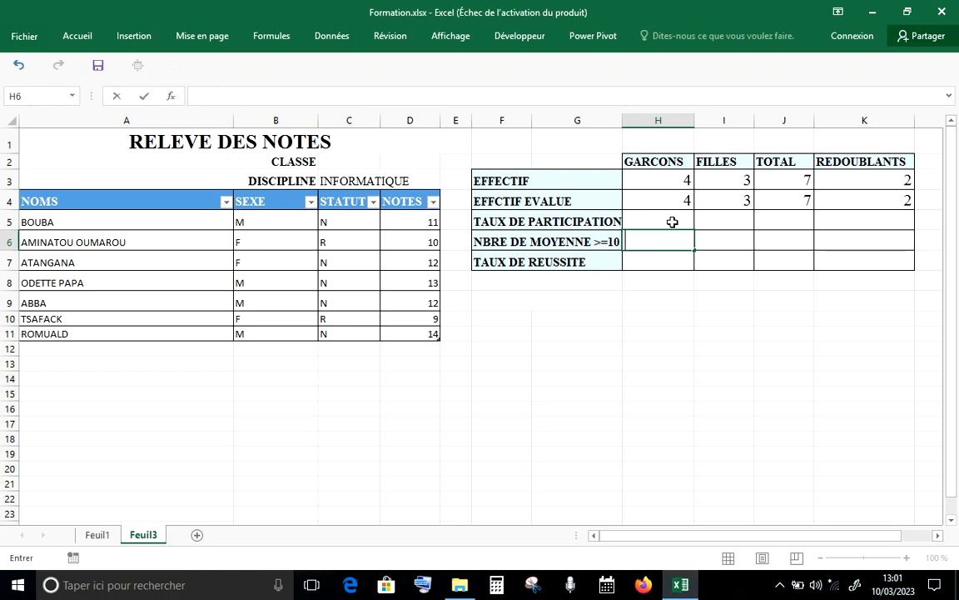
key(Return)
key(Return)
key(Return)
key(Return)
key(Return)
key(Return)
key(Return)
key(Return)
key(Return)
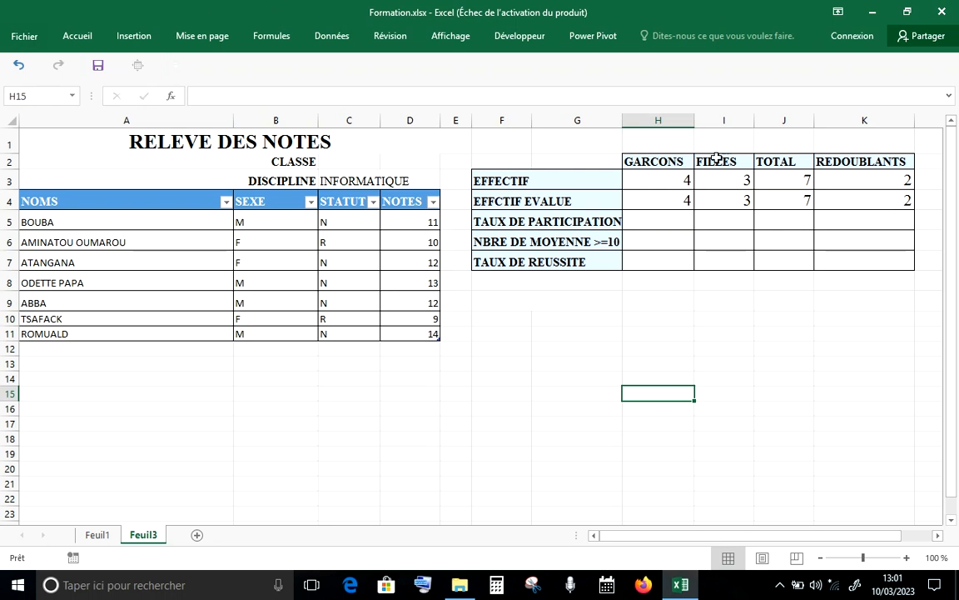
Start the boys' participation rate formula in H5 with an equals sign and an empty pair of parentheses.
click(677, 221)
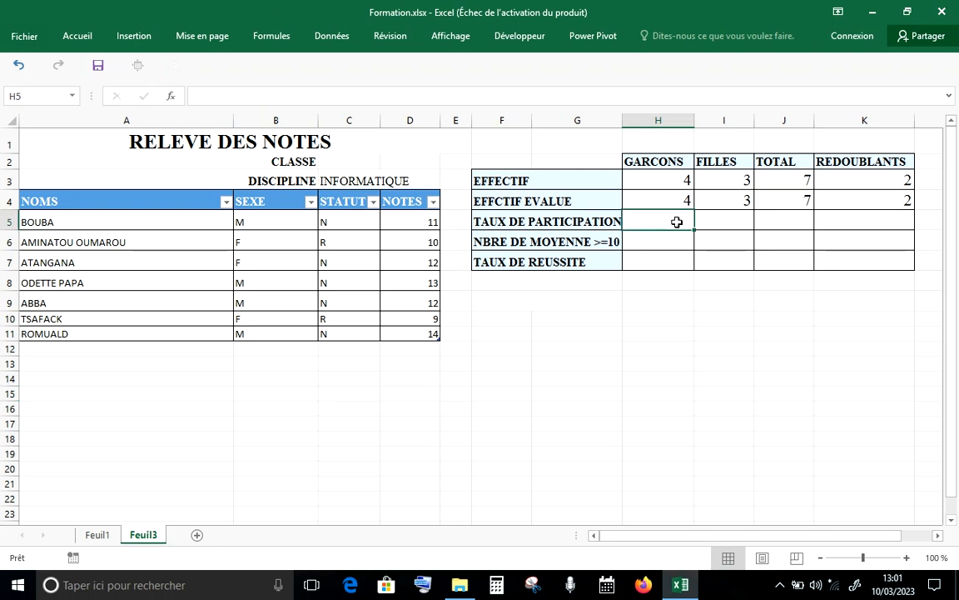
text(=)
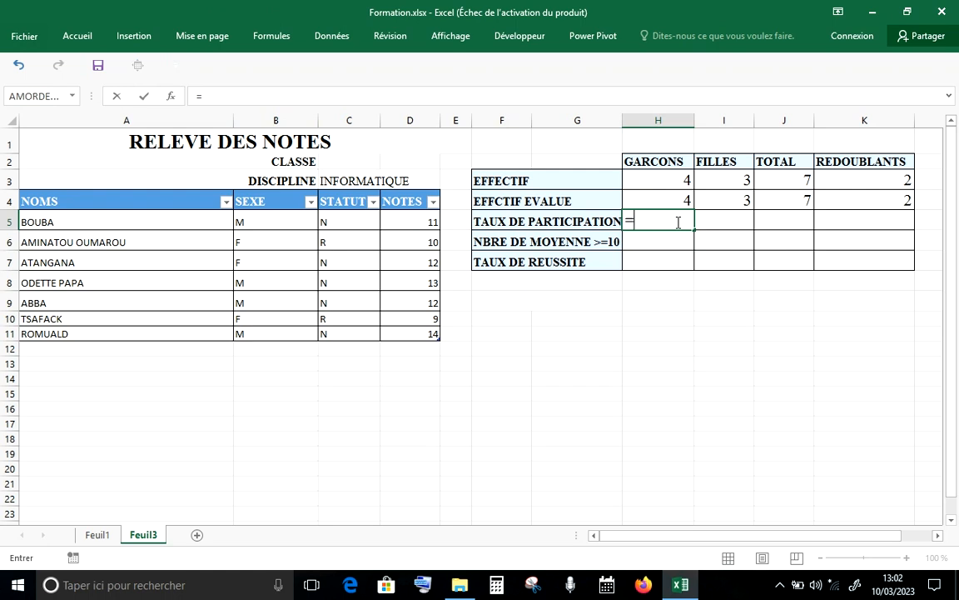
text(()
text(           °)
key(BackSpace)
key(BackSpace)
key(BackSpace)
key(BackSpace)
key(BackSpace)
key(BackSpace)
key(BackSpace)
key(BackSpace)
key(BackSpace)
text())
click(652, 220)
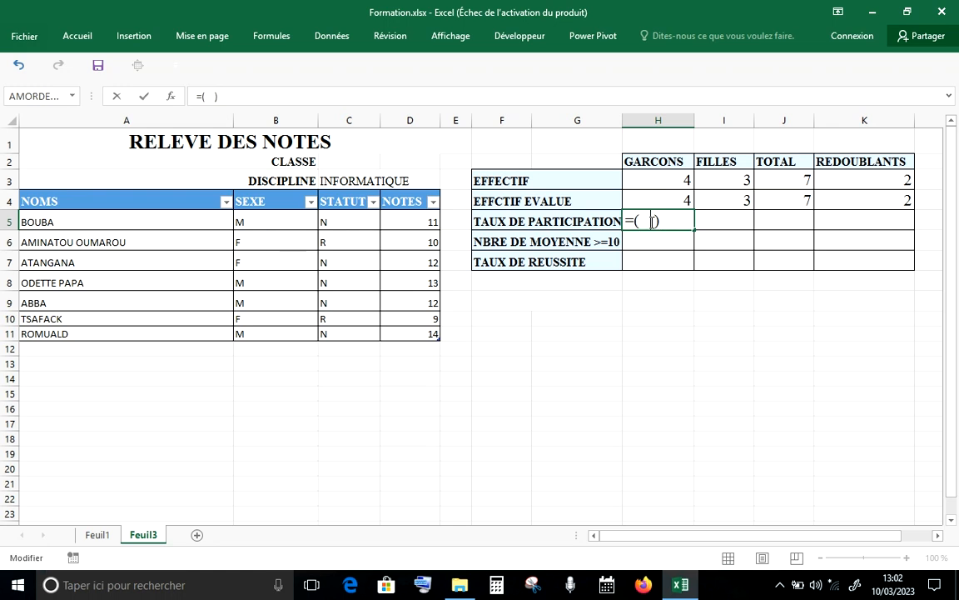
Complete the H5 participation rate formula as (H4/H3)*100 and copy it across to K5.
click(664, 201)
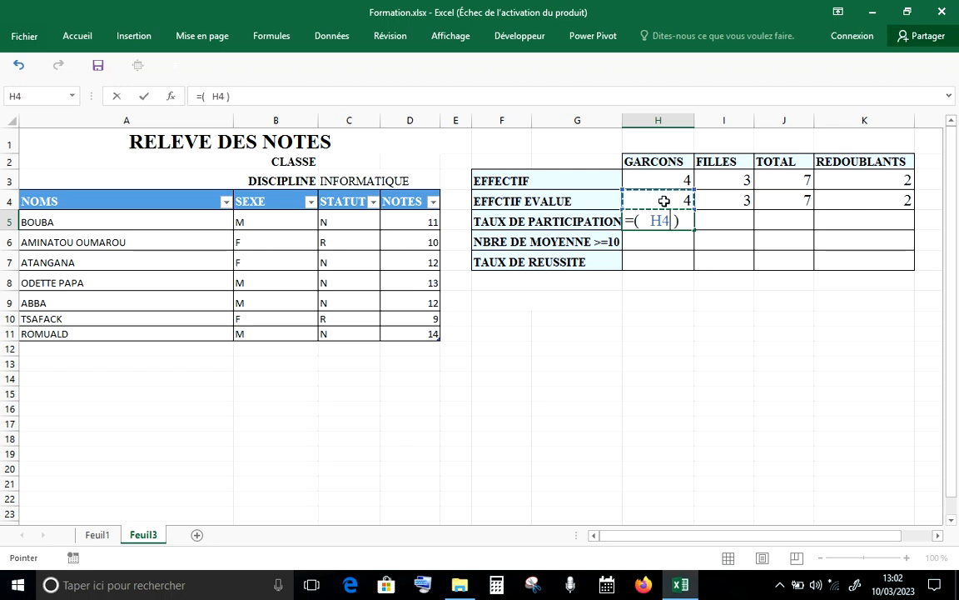
text(/)
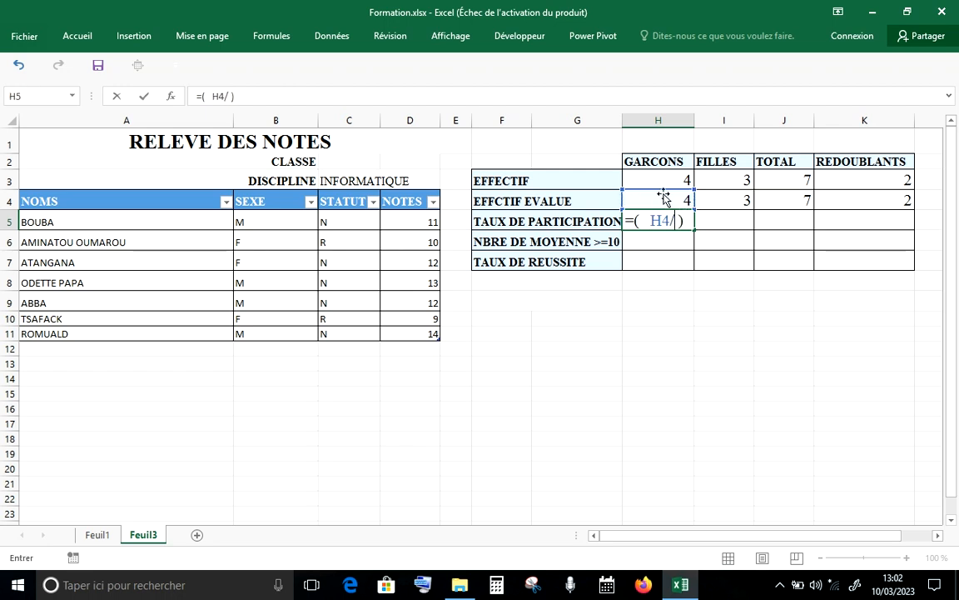
click(664, 184)
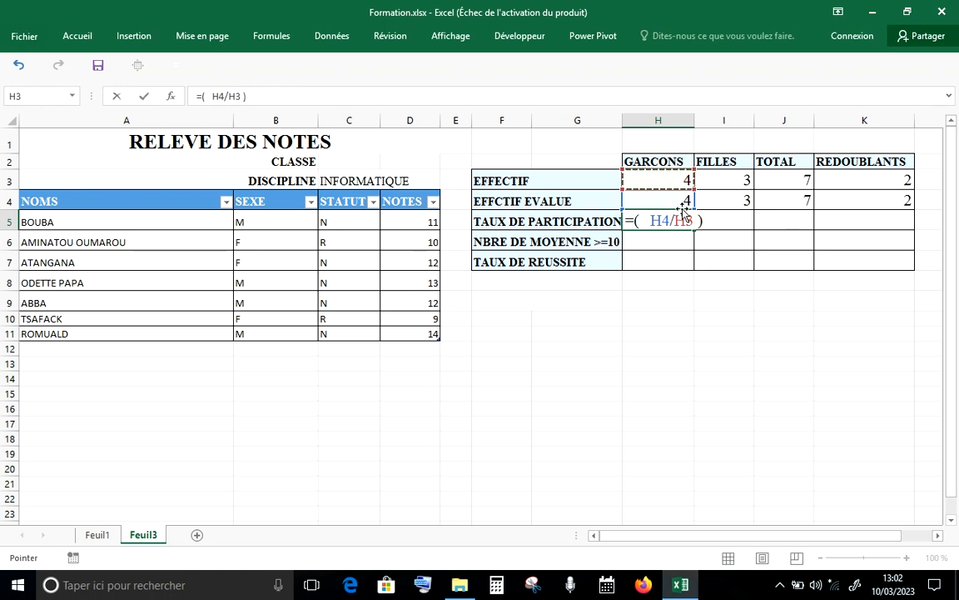
click(704, 220)
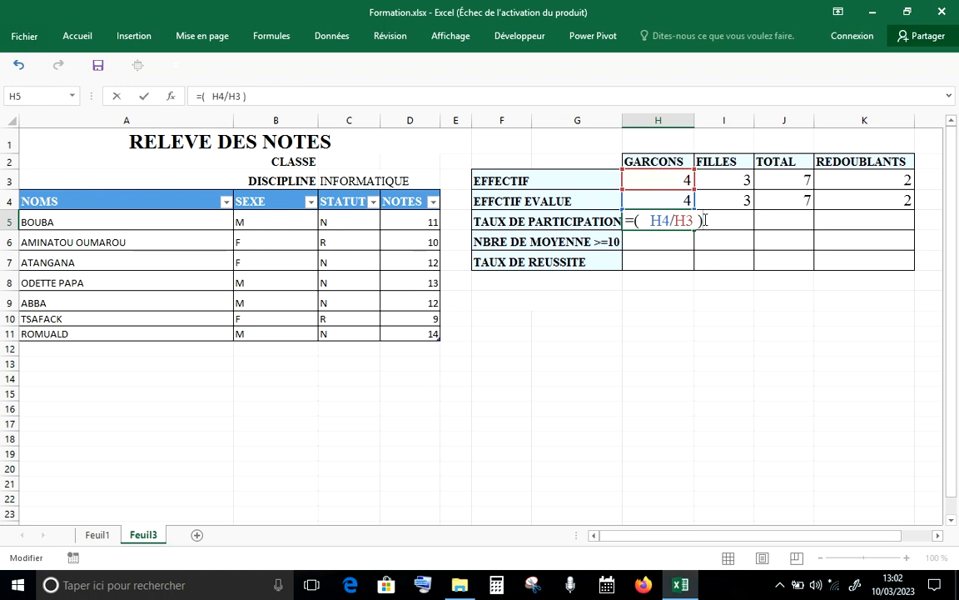
text(µ)
key(BackSpace)
text(*100)
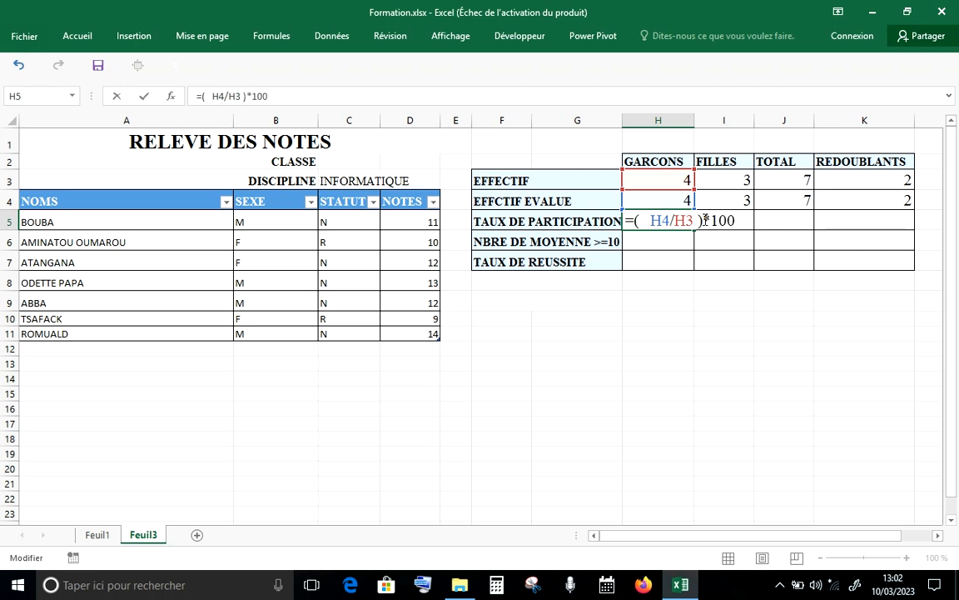
key(Return)
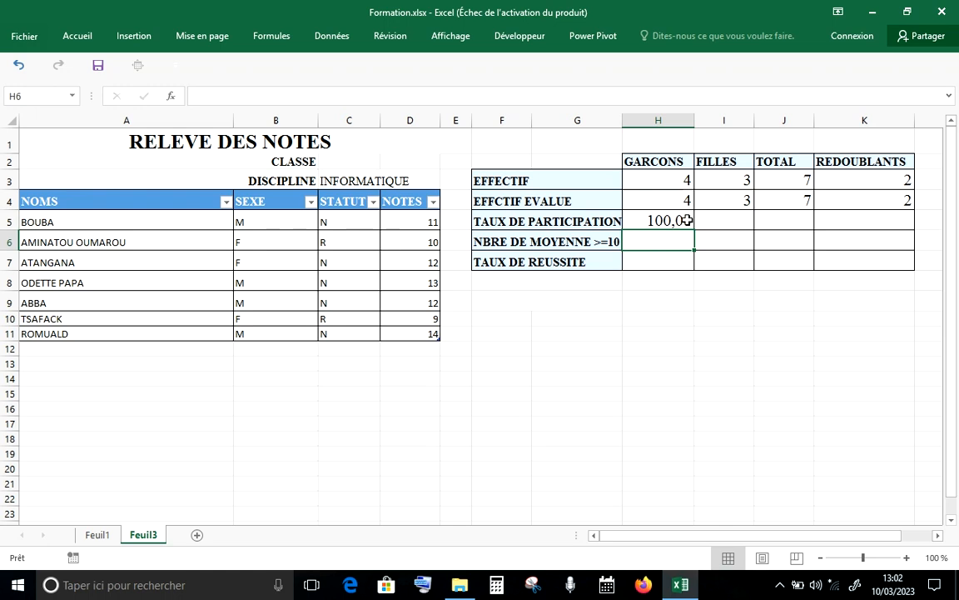
click(684, 220)
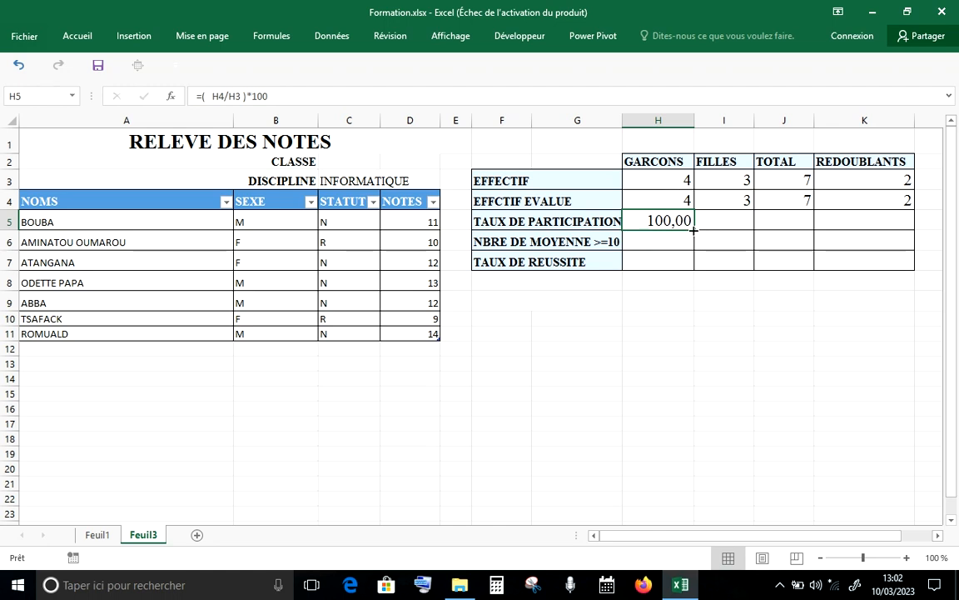
drag(693, 231, 884, 231)
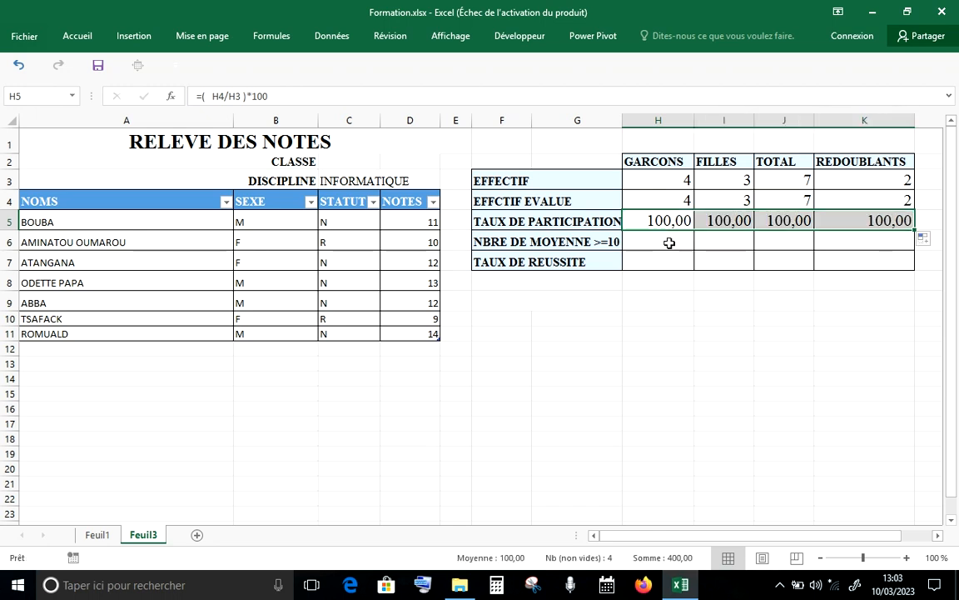
Start an NB.SI.ENS formula in H6 with the SEXE range B5:B300 and the criterion "M".
click(669, 243)
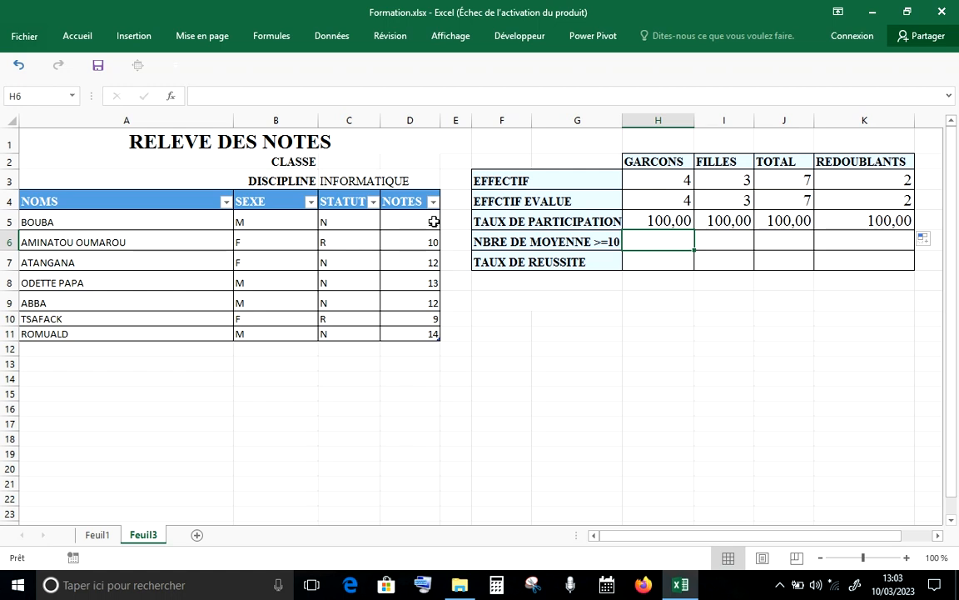
click(426, 333)
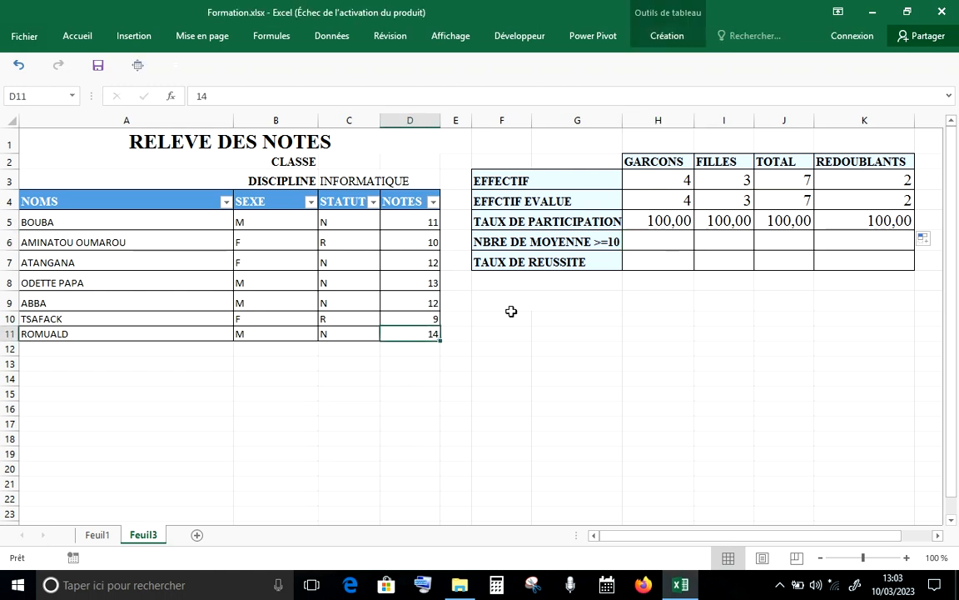
click(668, 239)
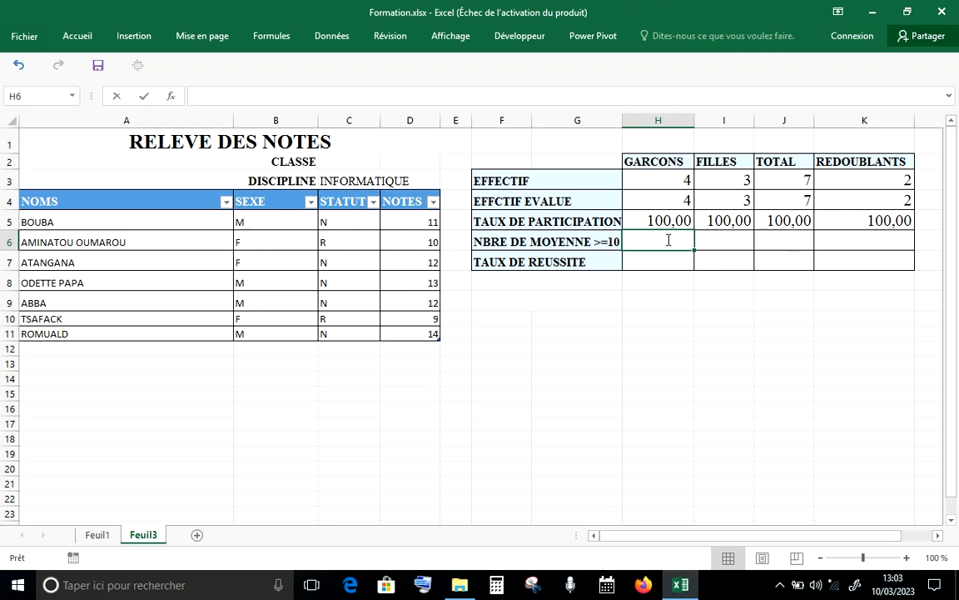
text(=)
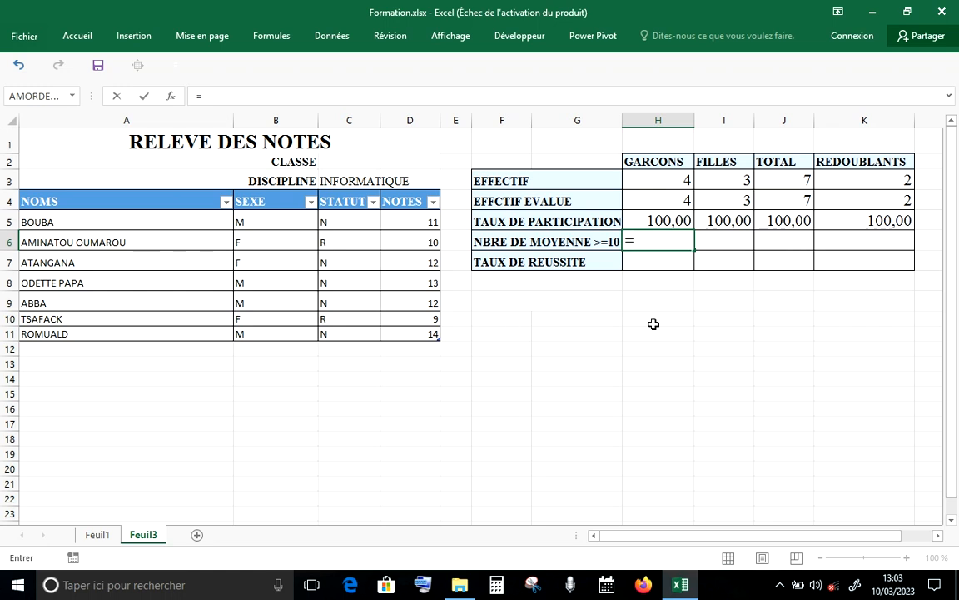
text(NB)
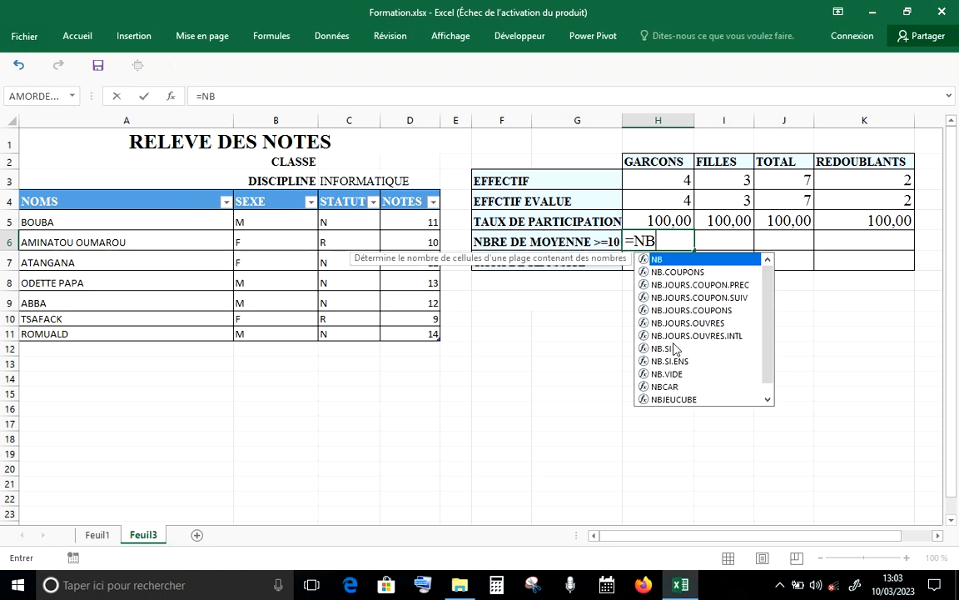
text(.)
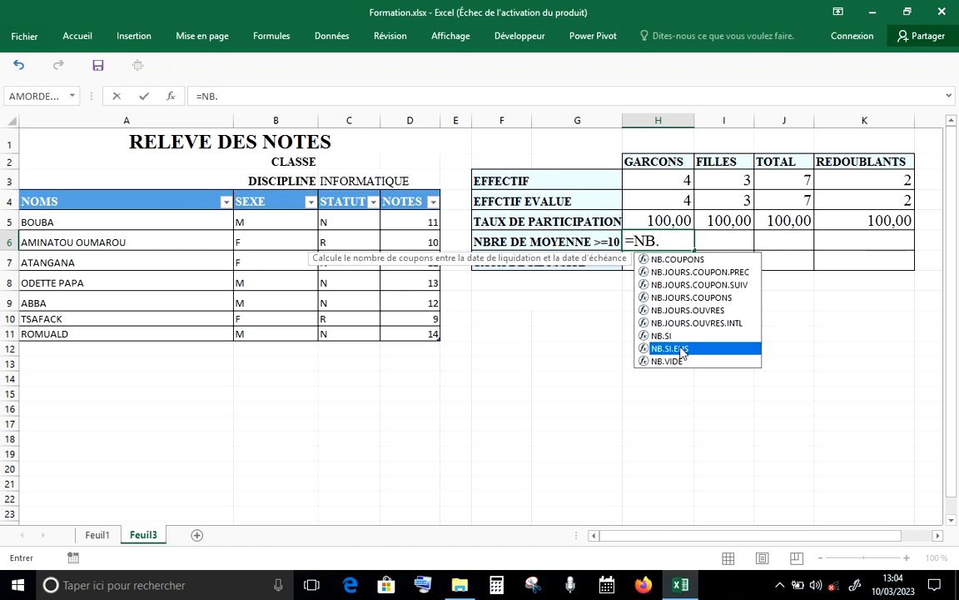
double_click(681, 349)
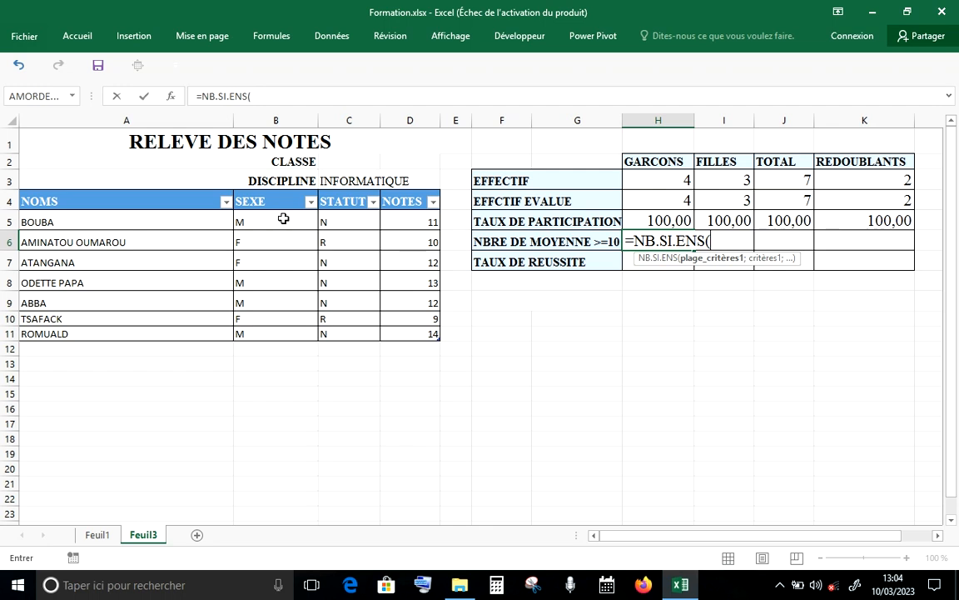
text(B5)
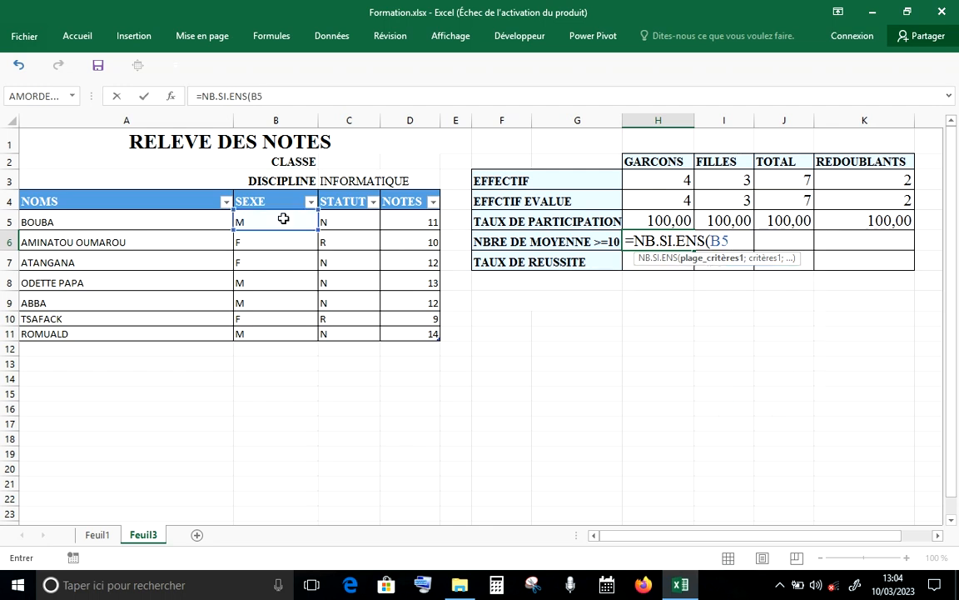
text(:B30)
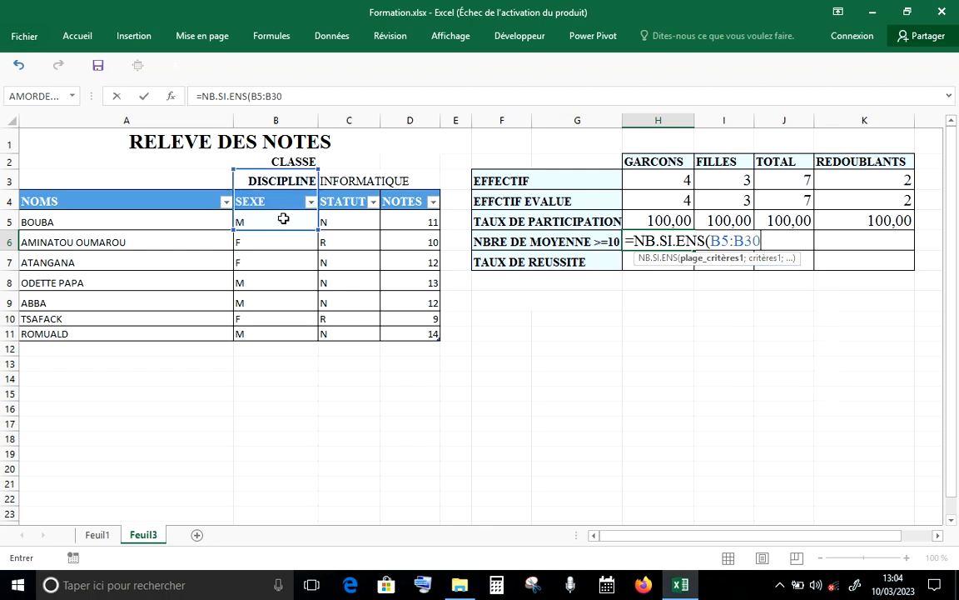
text(0;)
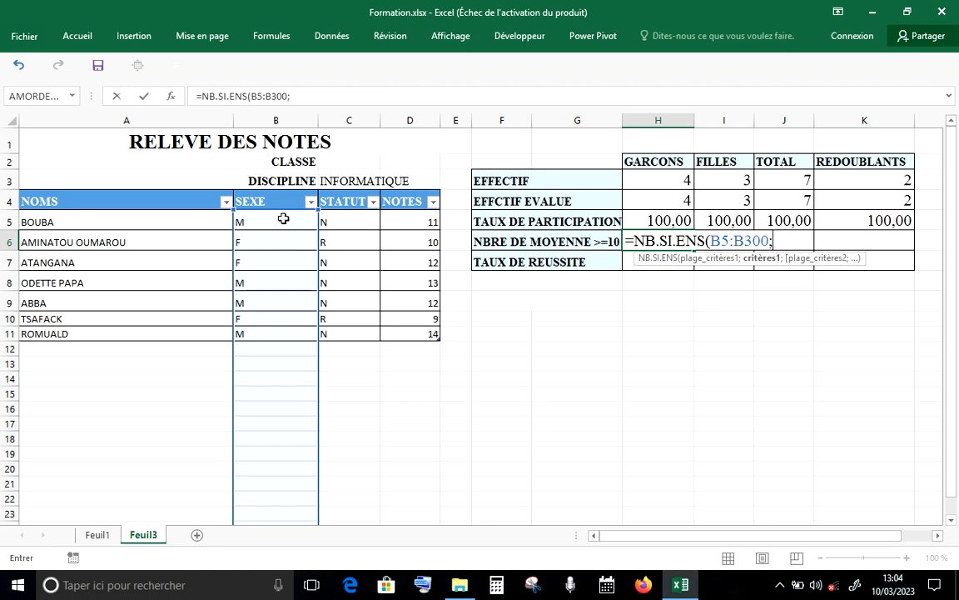
text("M";)
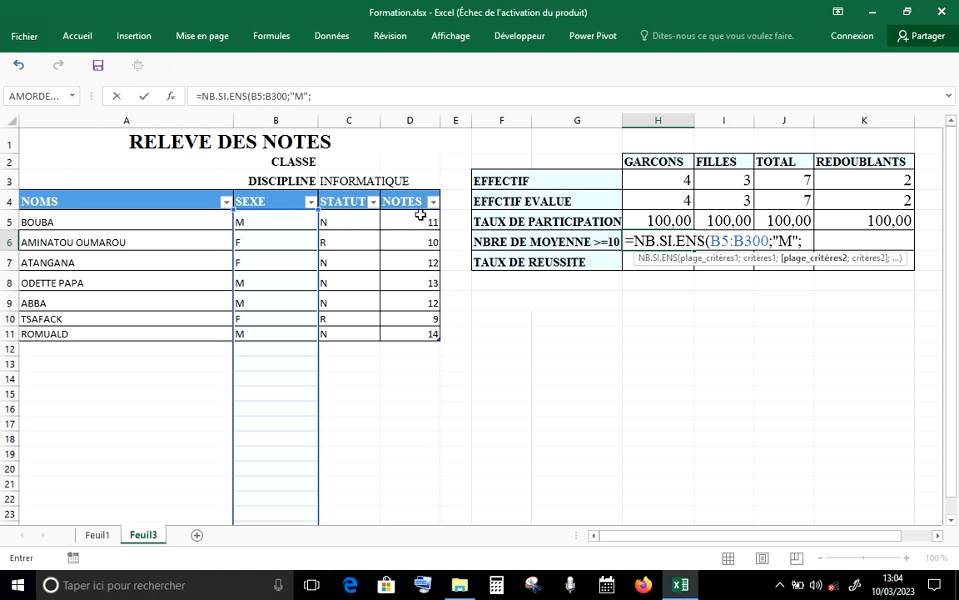
Add the NOTES range D5:D300 with the criterion ">=10" to the H6 formula and validate it.
text(D5)
text(:D300)
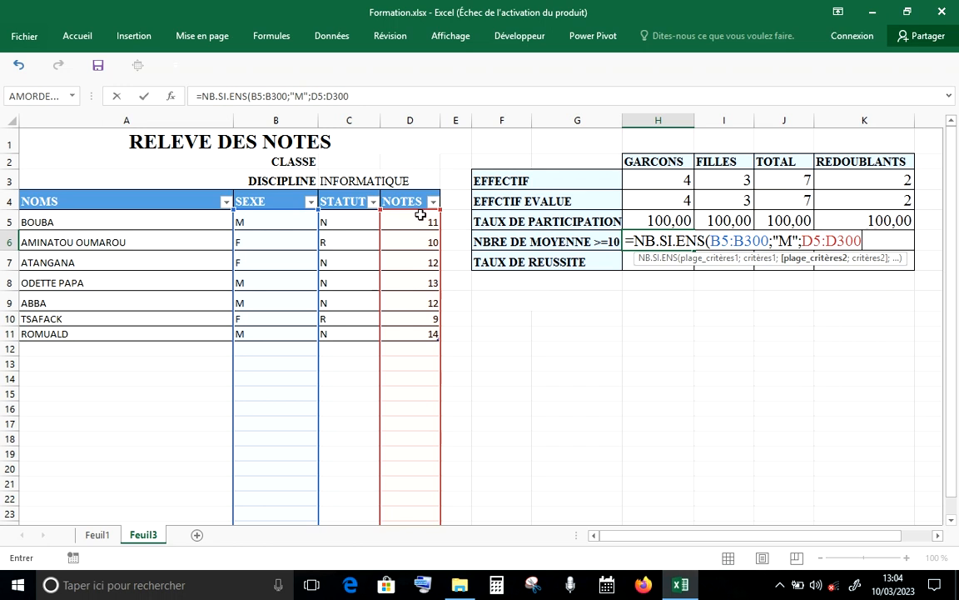
text(;)
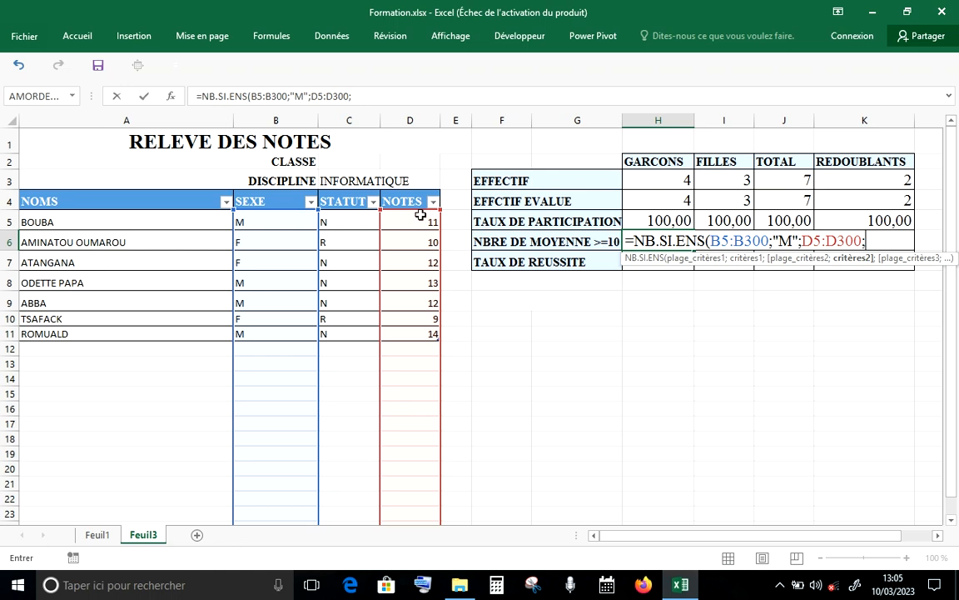
text("")
click(874, 240)
text(>)
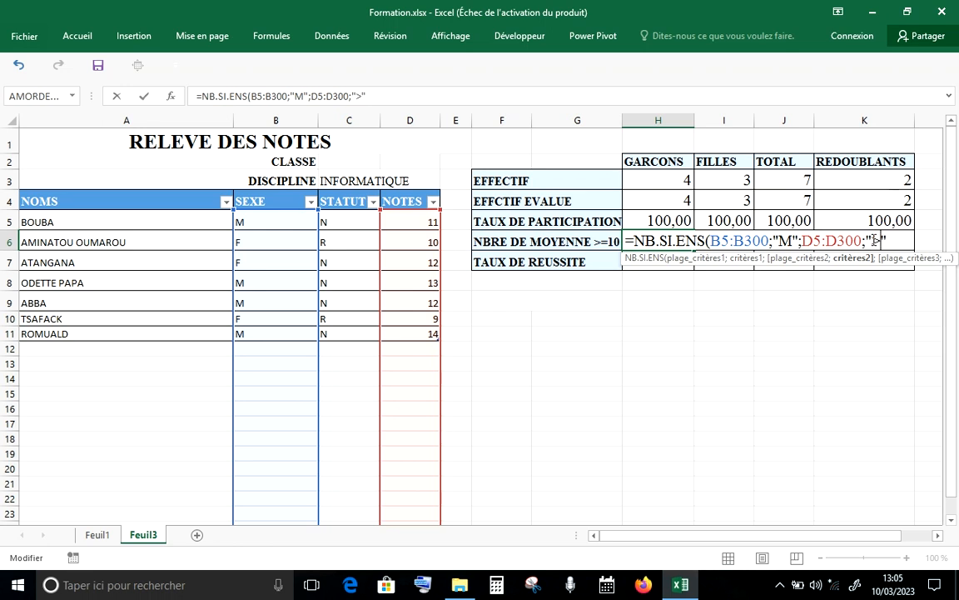
text(=10)
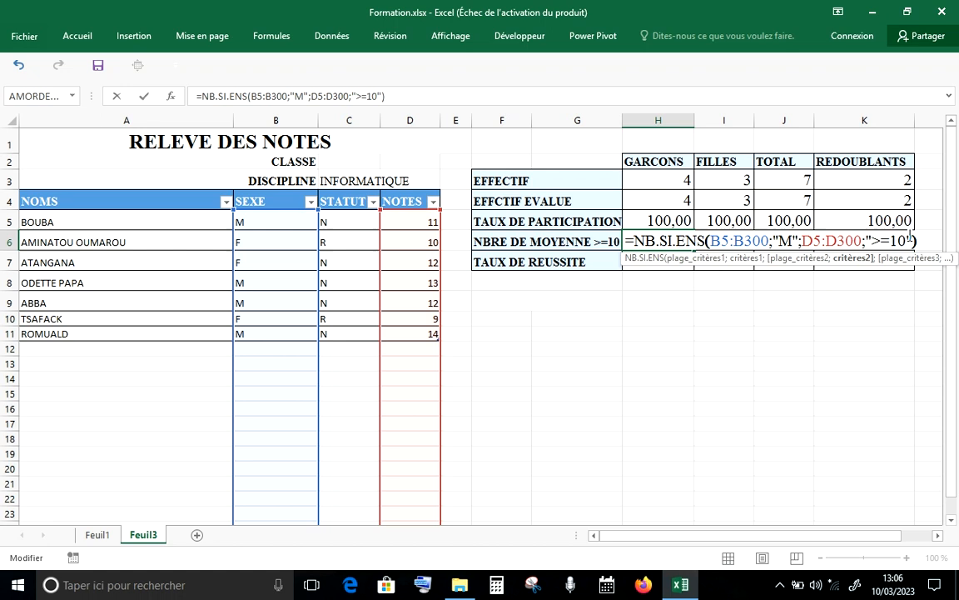
key(Return)
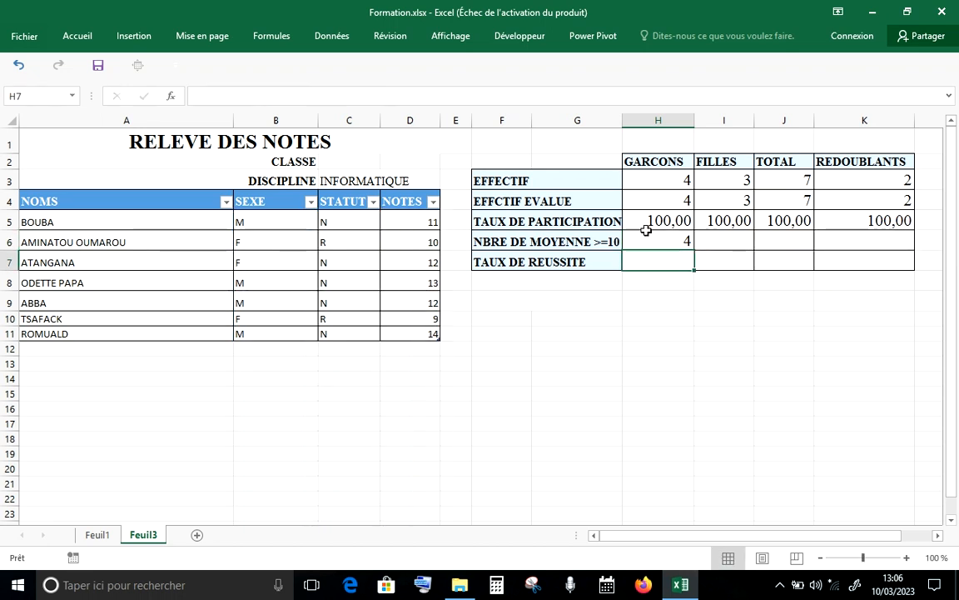
Set the first pupil's grade in D5 to 8 to test the count of passing boys.
click(427, 223)
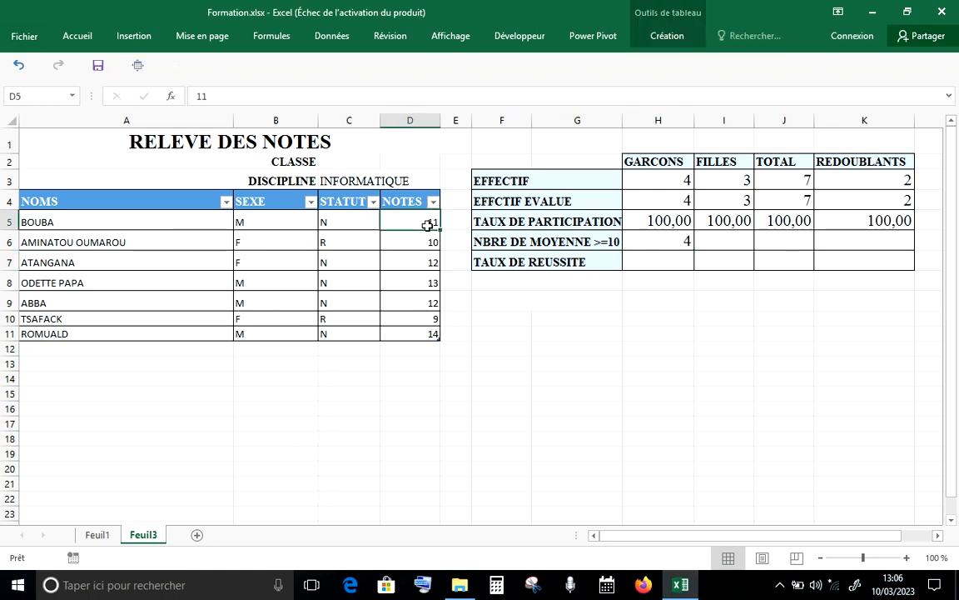
text(8)
key(Return)
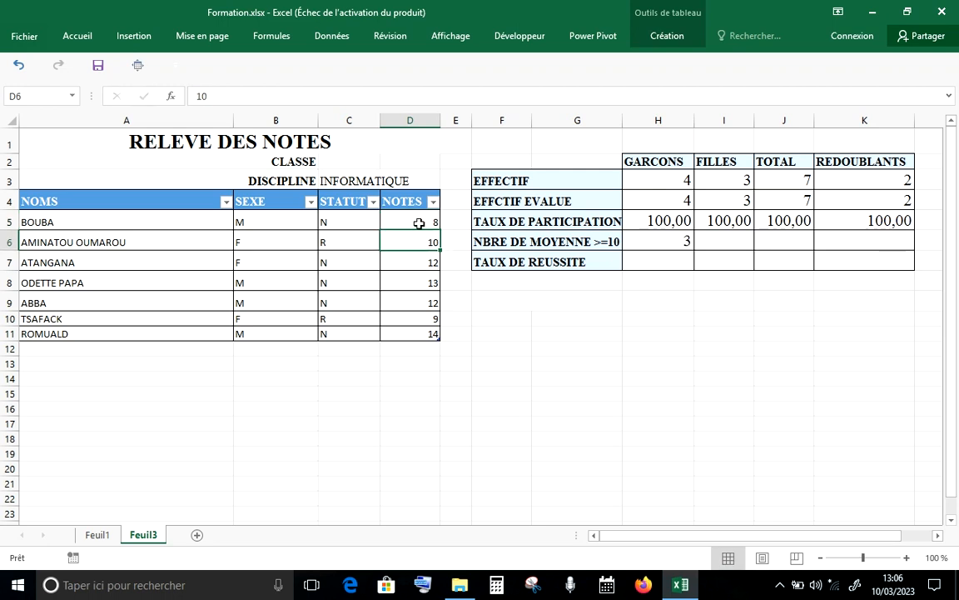
Copy the full text of the boys' passing-grades formula in H6 and leave the formula validated.
click(682, 241)
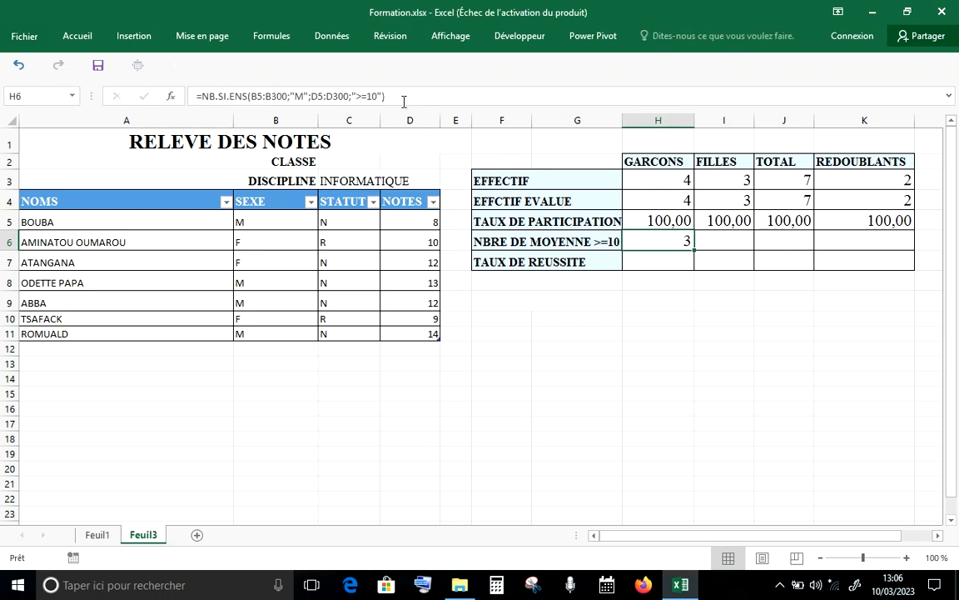
drag(399, 98, 231, 89)
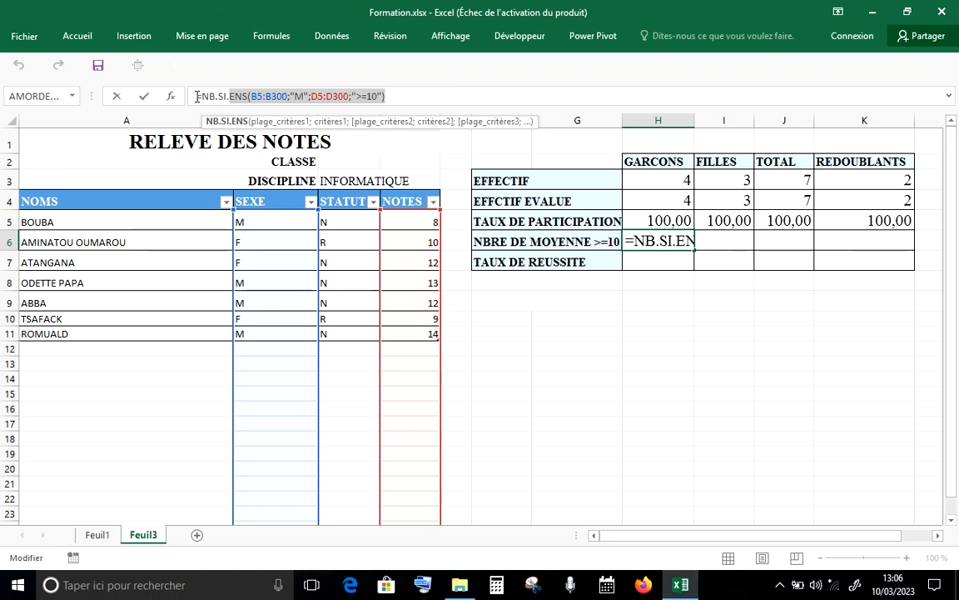
click(197, 97)
drag(298, 125, 383, 91)
key(ctrl+c)
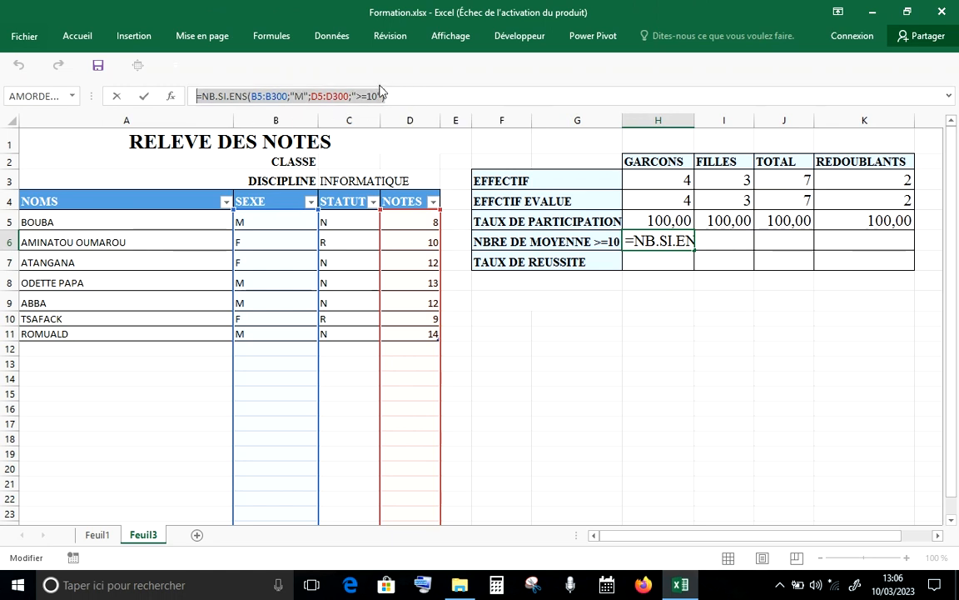
right_click(373, 97)
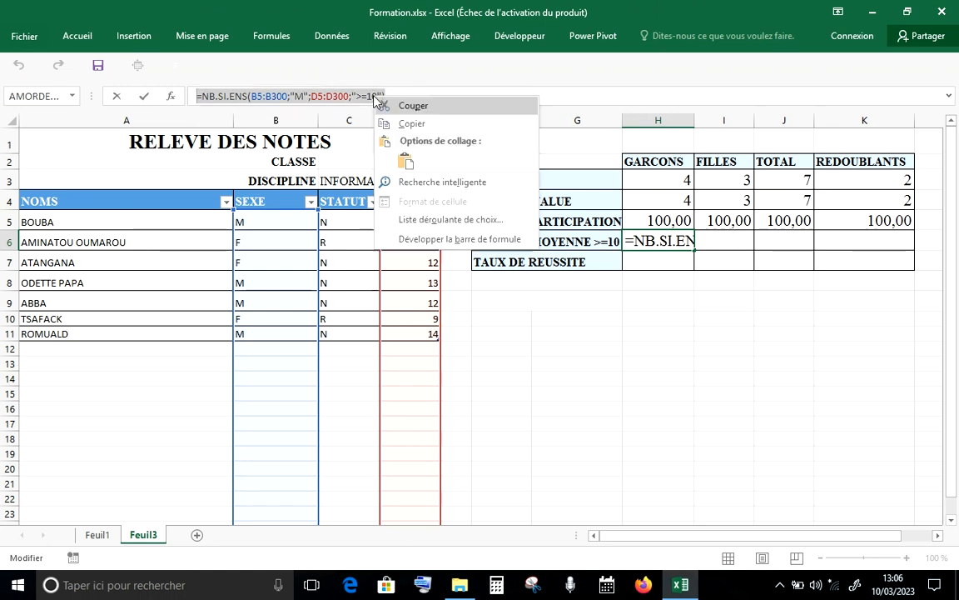
click(406, 160)
right_click(377, 97)
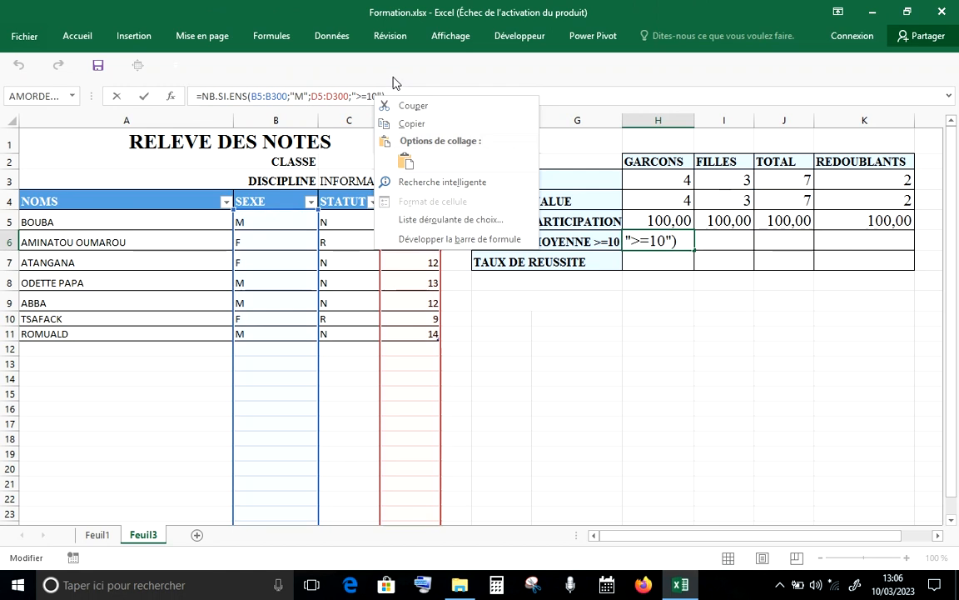
click(408, 123)
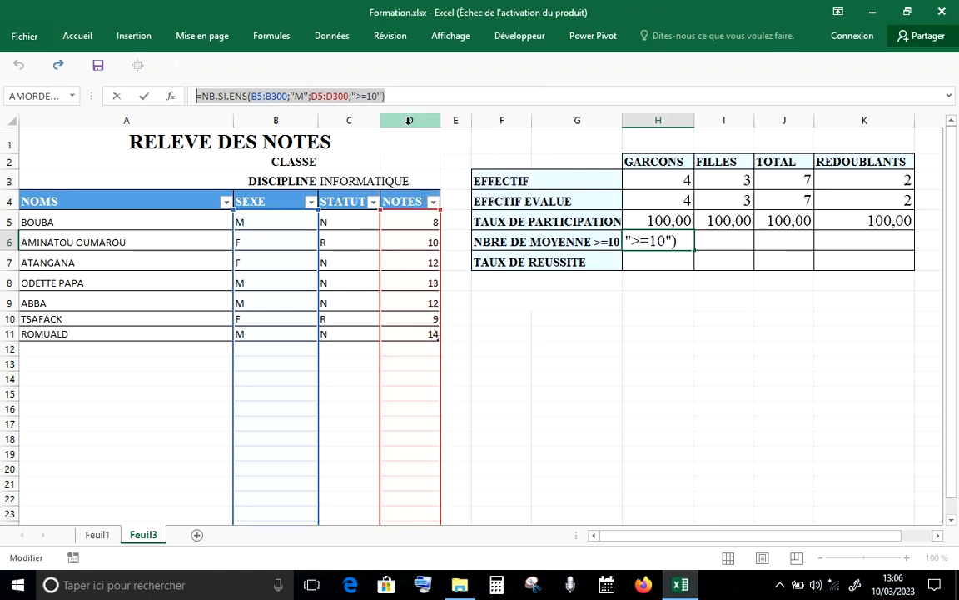
key(Return)
Paste the copied NB.SI.ENS formula into I6, change its criterion to "F" and validate it.
click(713, 236)
double_click(712, 236)
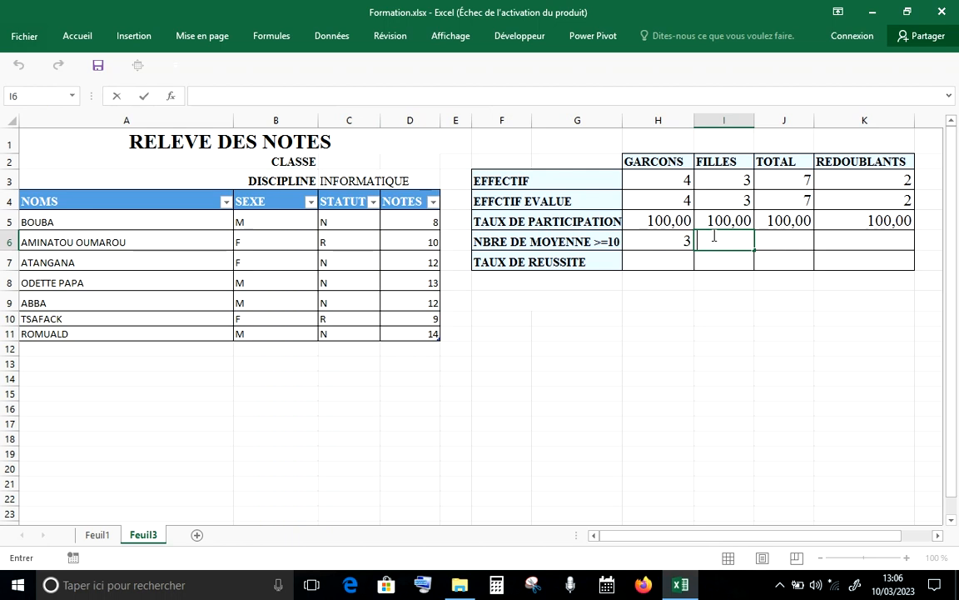
right_click(714, 236)
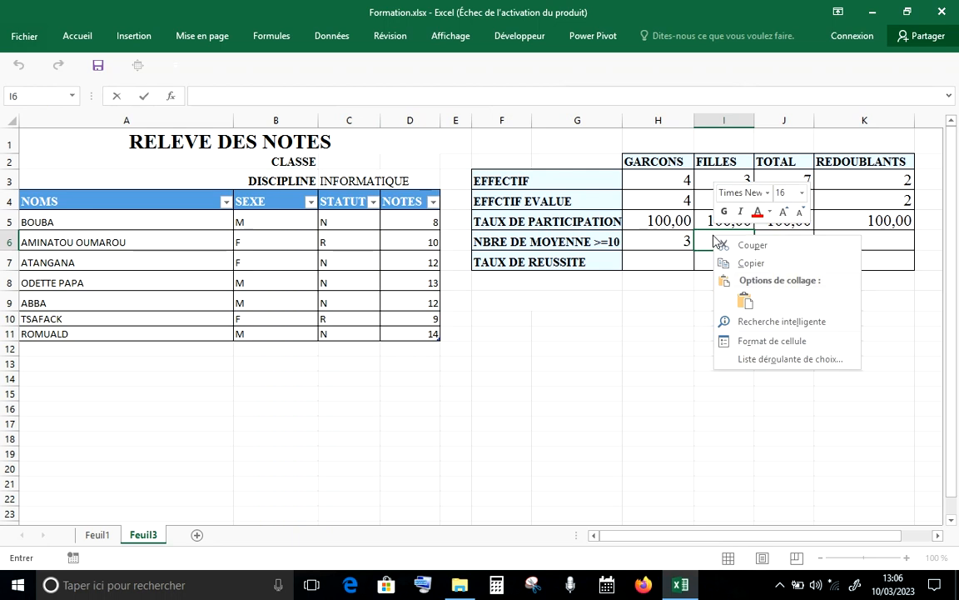
click(741, 298)
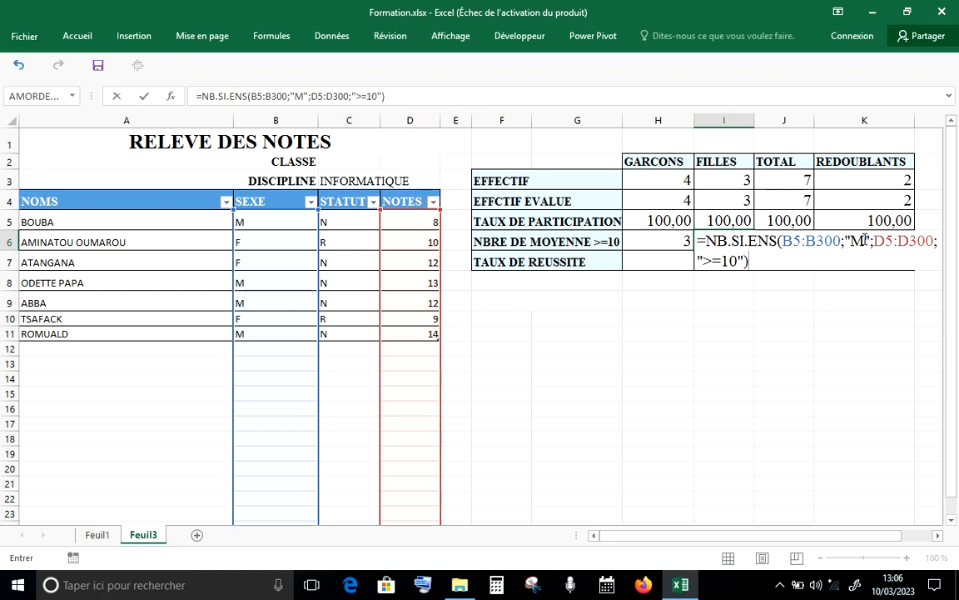
click(864, 241)
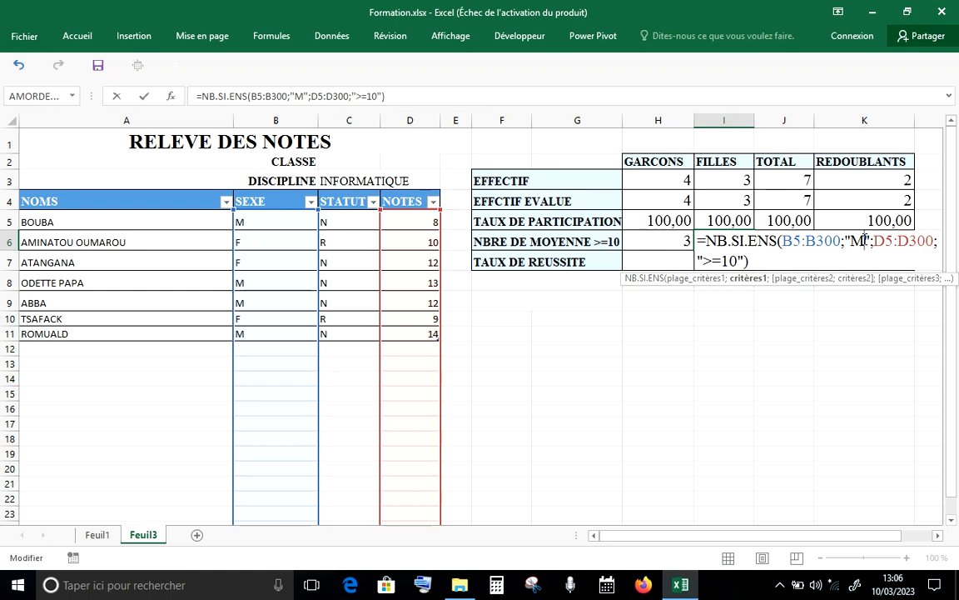
key(BackSpace)
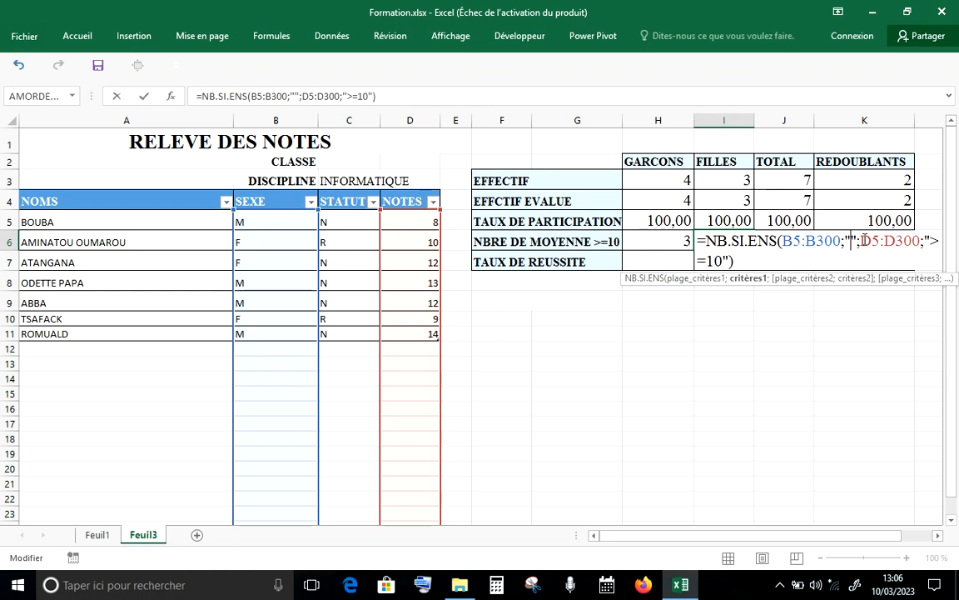
text(F)
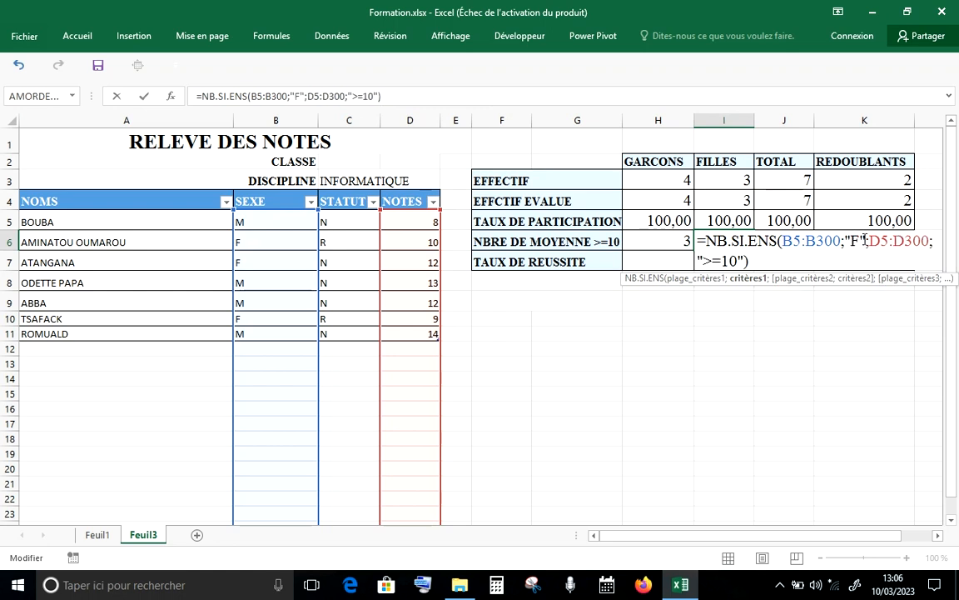
key(Return)
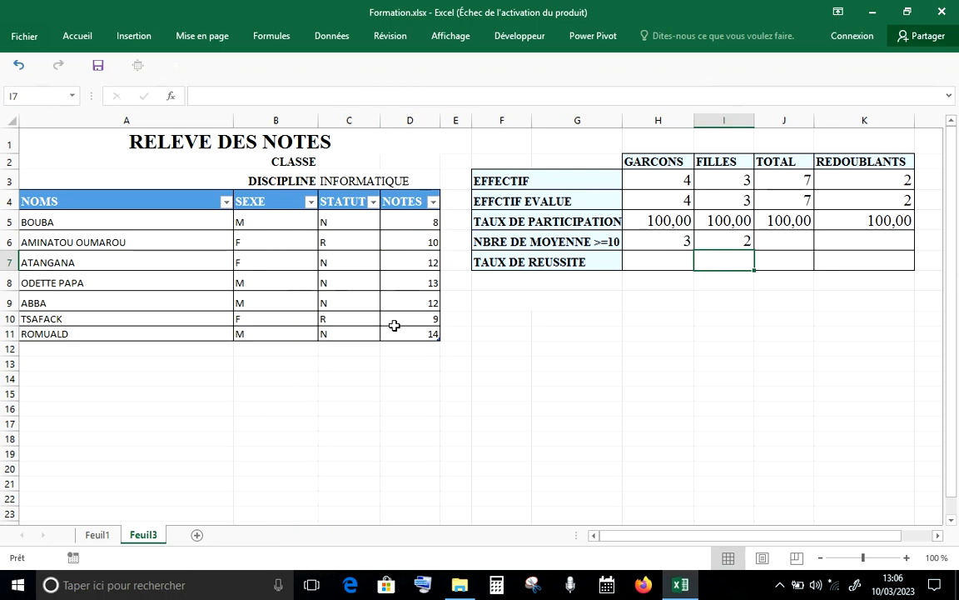
Set the grade in D10 to 15 to test the count of passing girls.
click(421, 322)
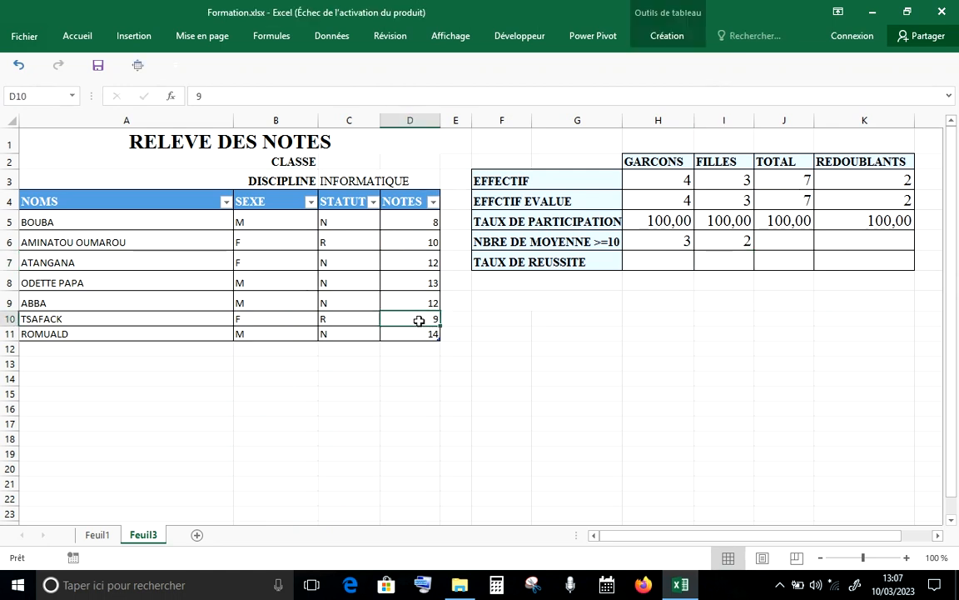
text(15)
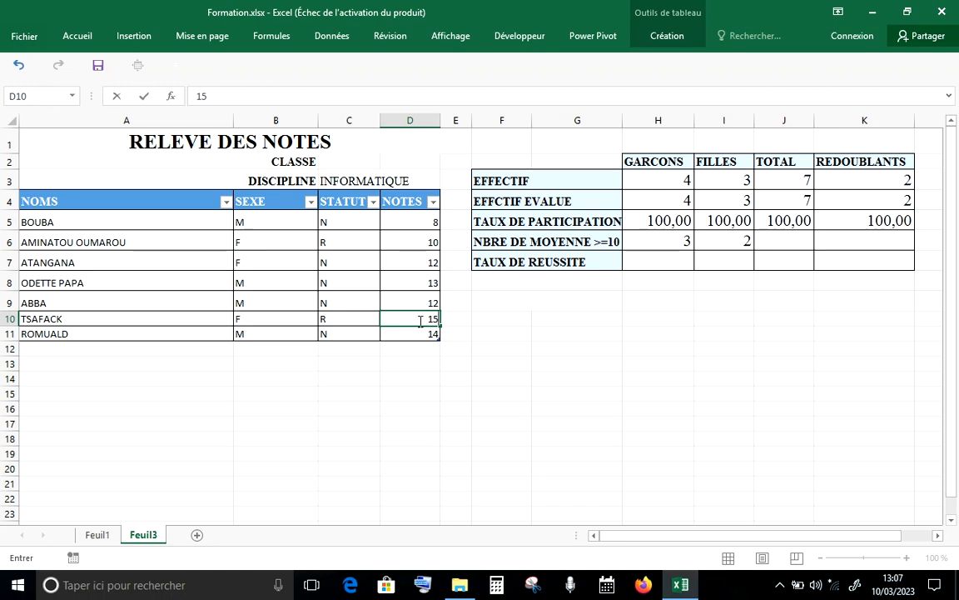
key(Return)
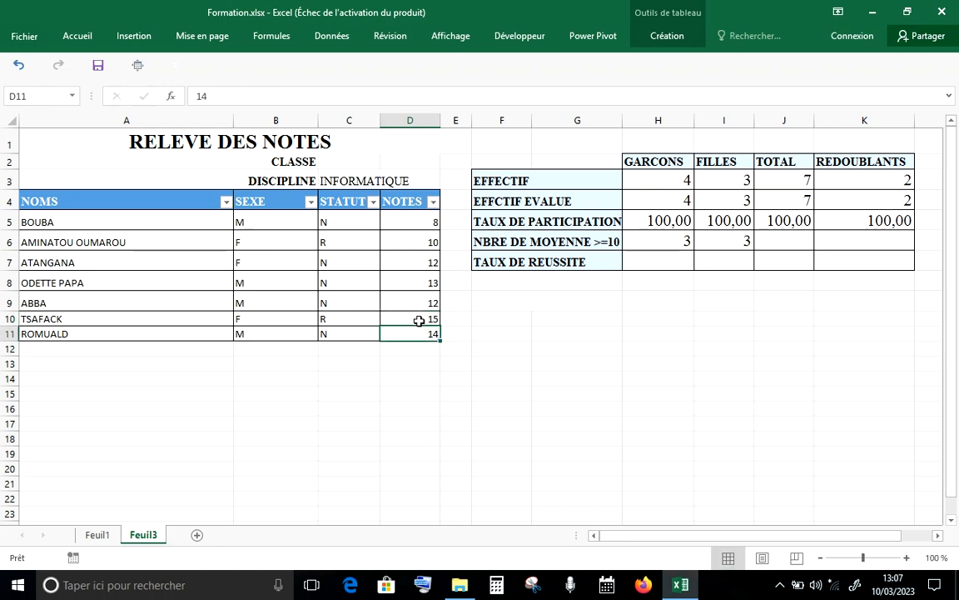
Enter the total of passing grades in J6 as =H6+I6.
click(797, 244)
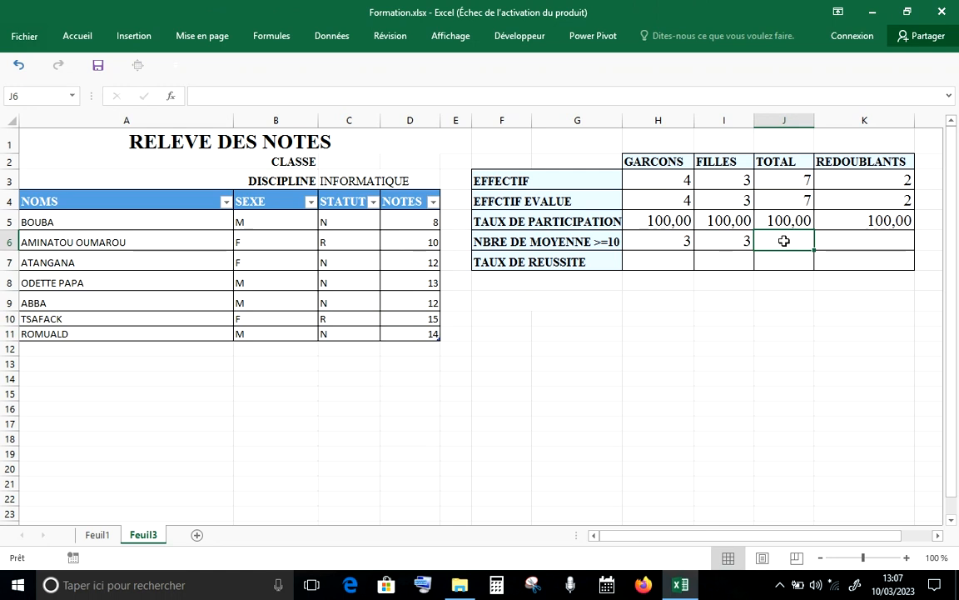
text(=)
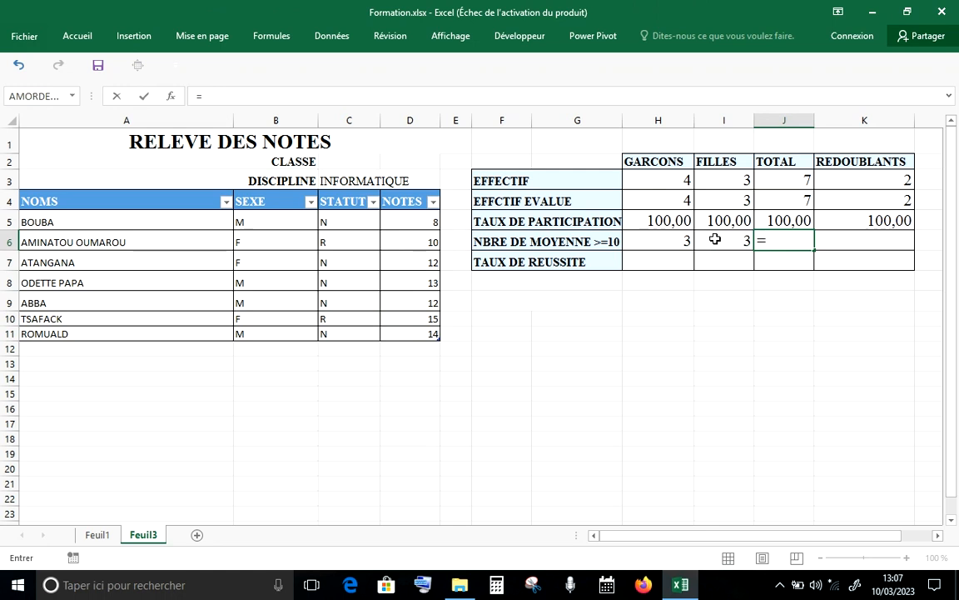
click(676, 242)
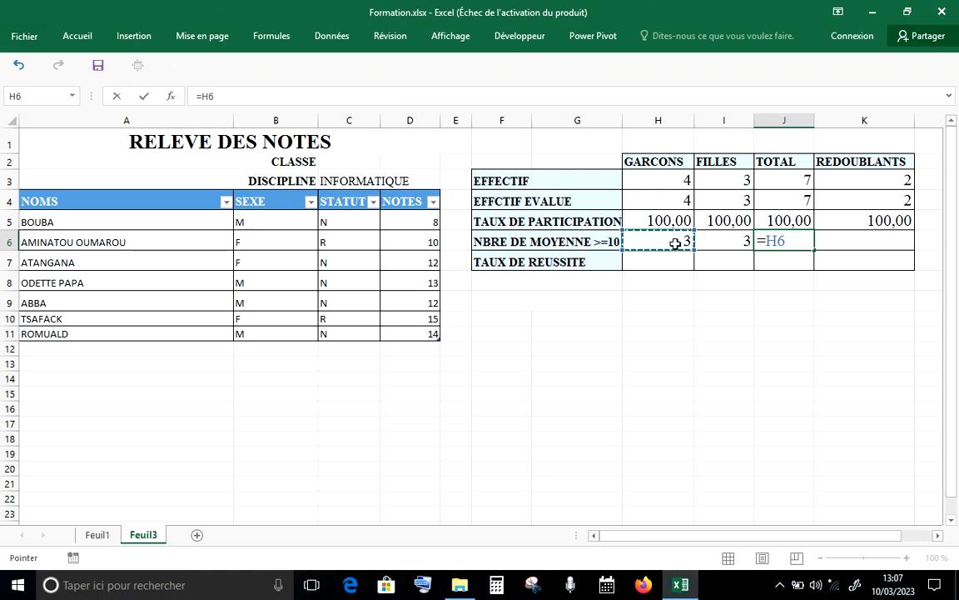
text(+)
click(727, 242)
key(Return)
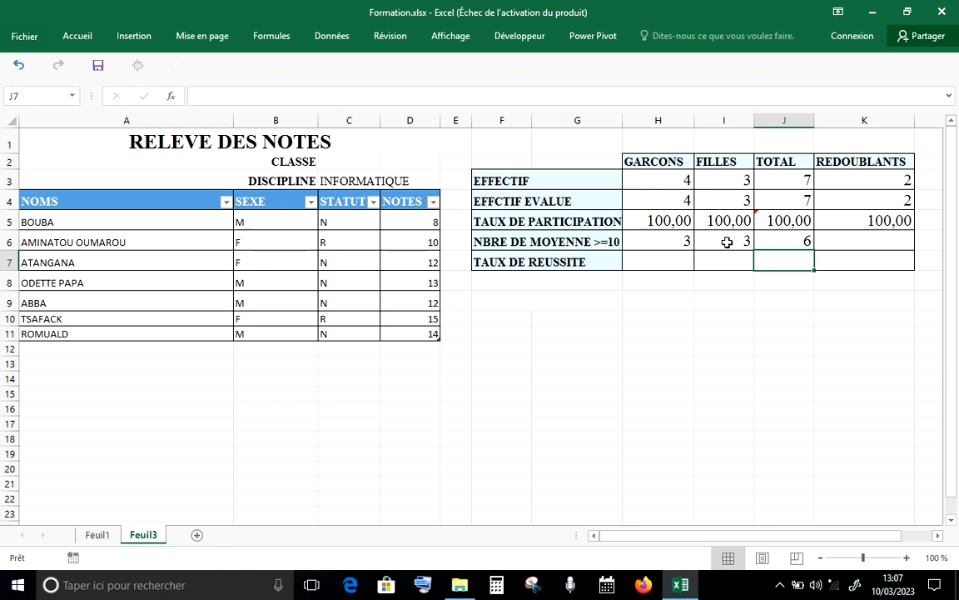
Paste the copied NB.SI.ENS formula text into K6 for the repeaters' passing grades.
click(869, 241)
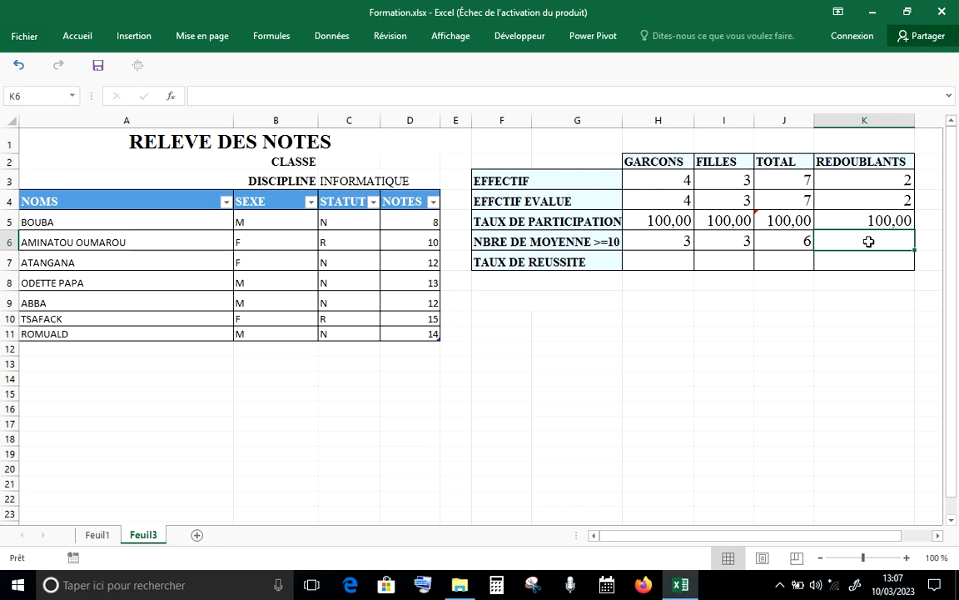
right_click(869, 242)
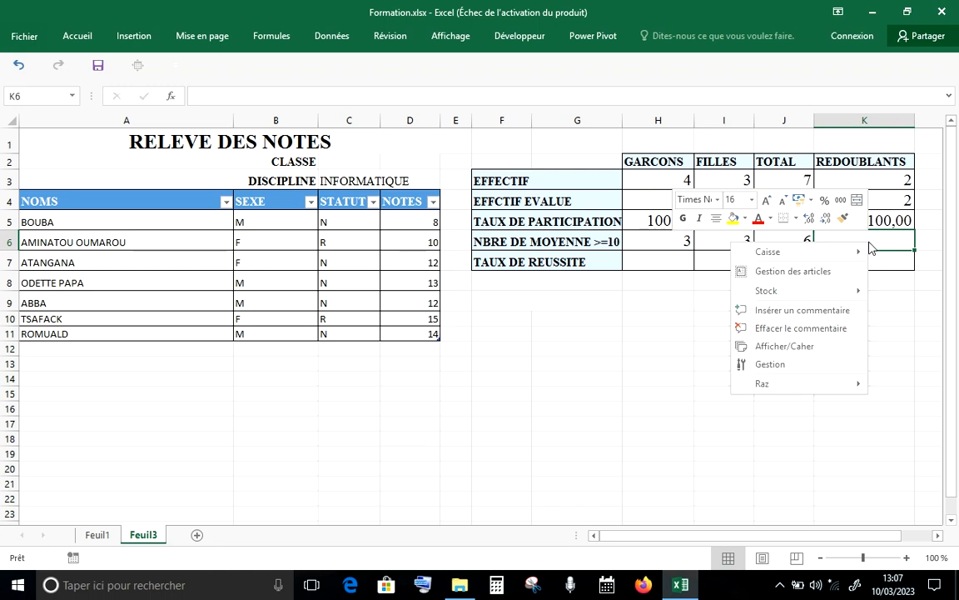
click(867, 240)
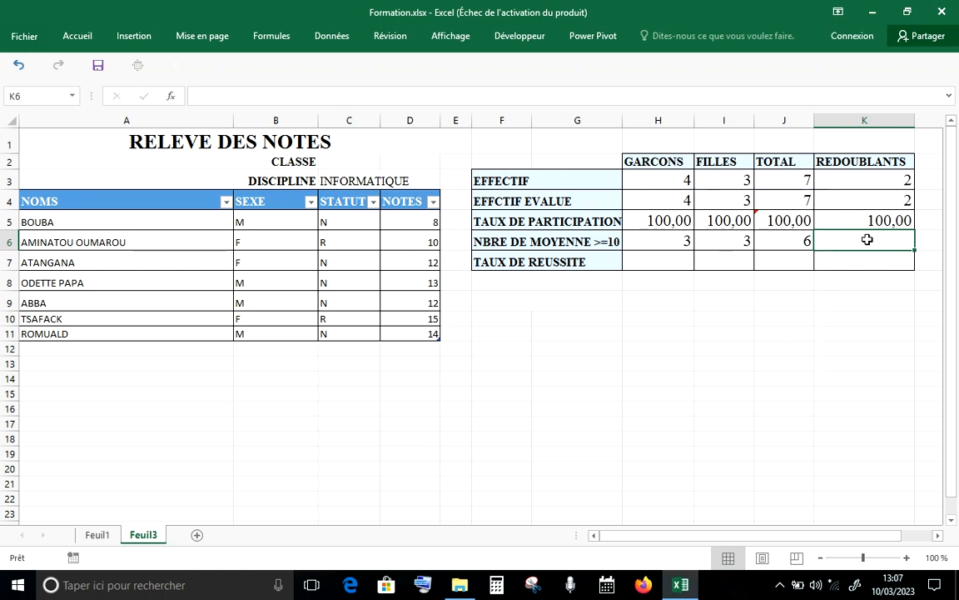
double_click(866, 240)
right_click(867, 240)
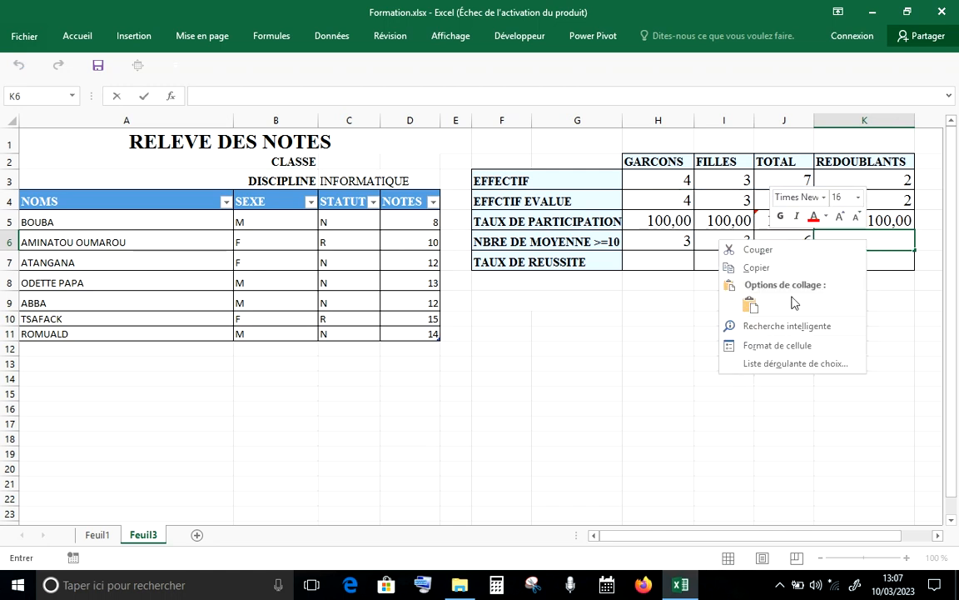
click(750, 305)
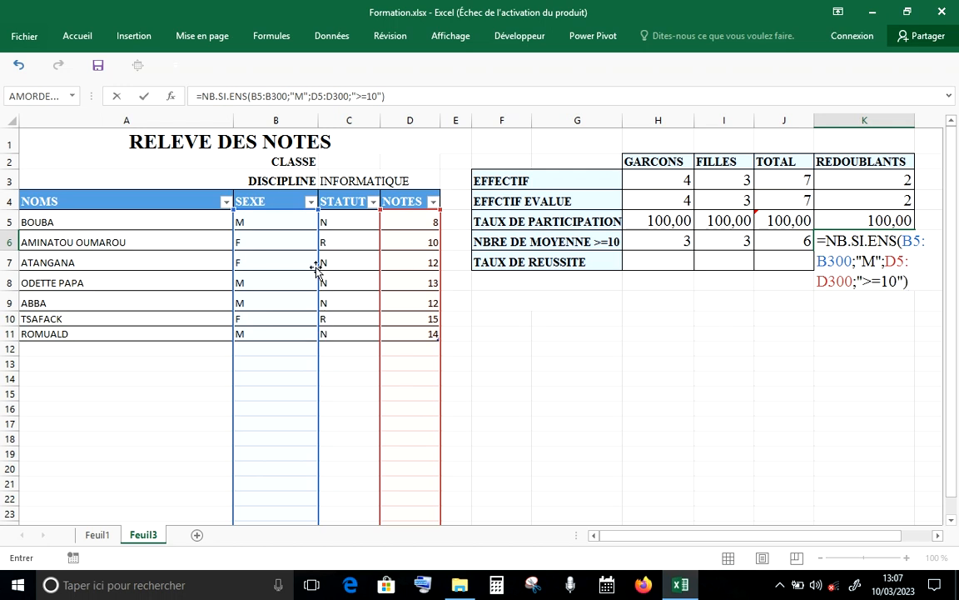
Change the first criteria range of the K6 formula to the STATUT range C5:C300.
click(913, 243)
key(BackSpace)
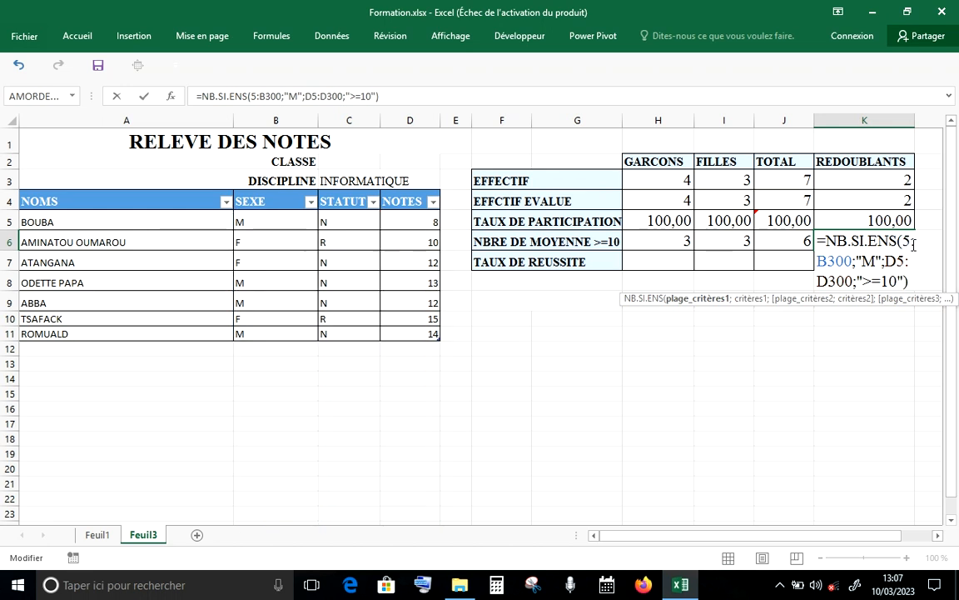
text(C)
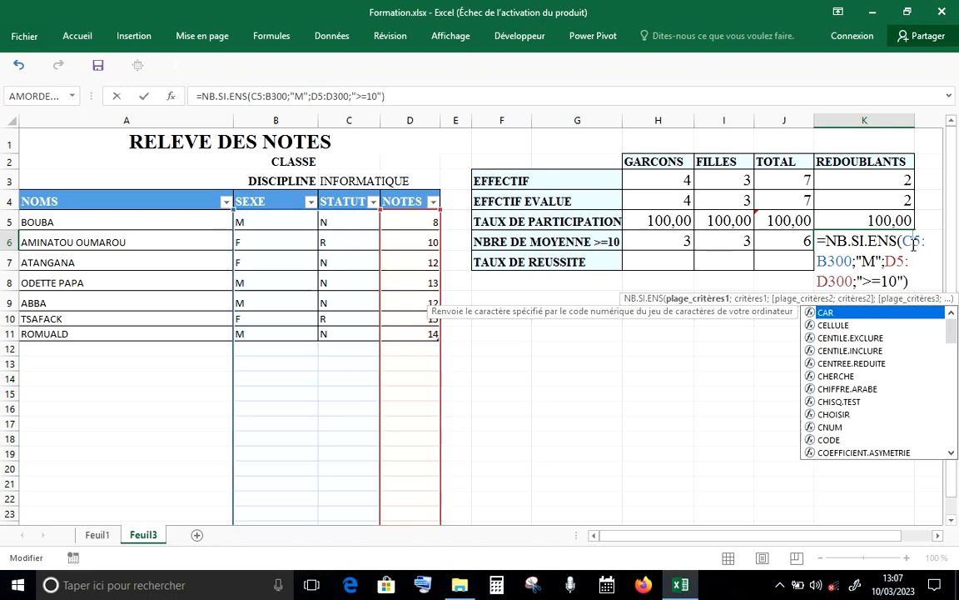
click(829, 262)
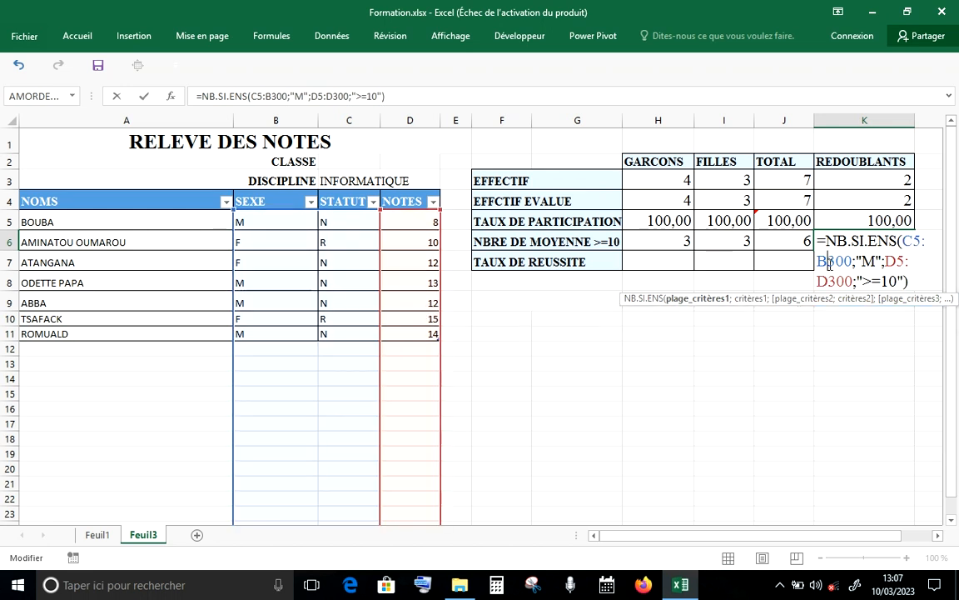
key(BackSpace)
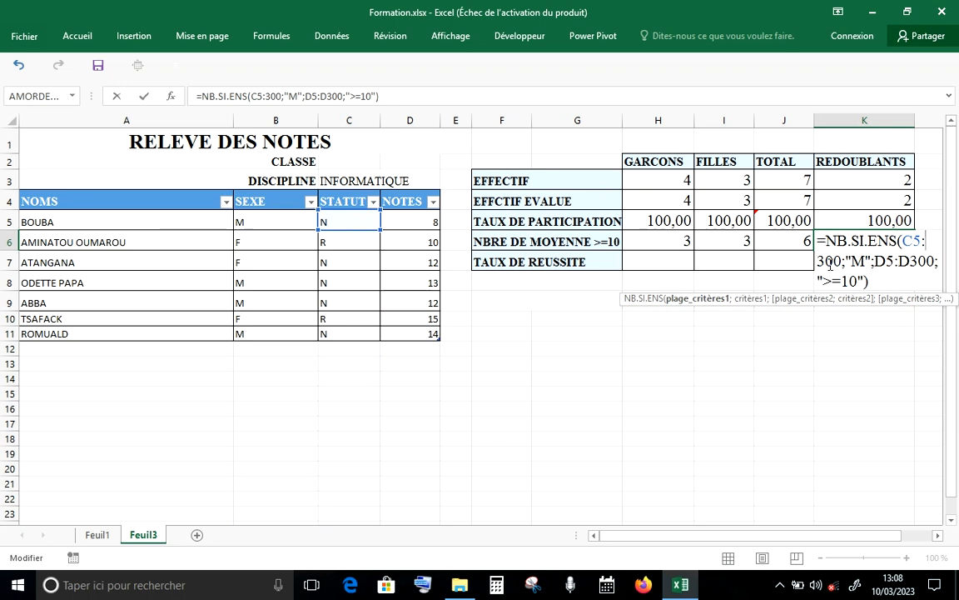
text(C)
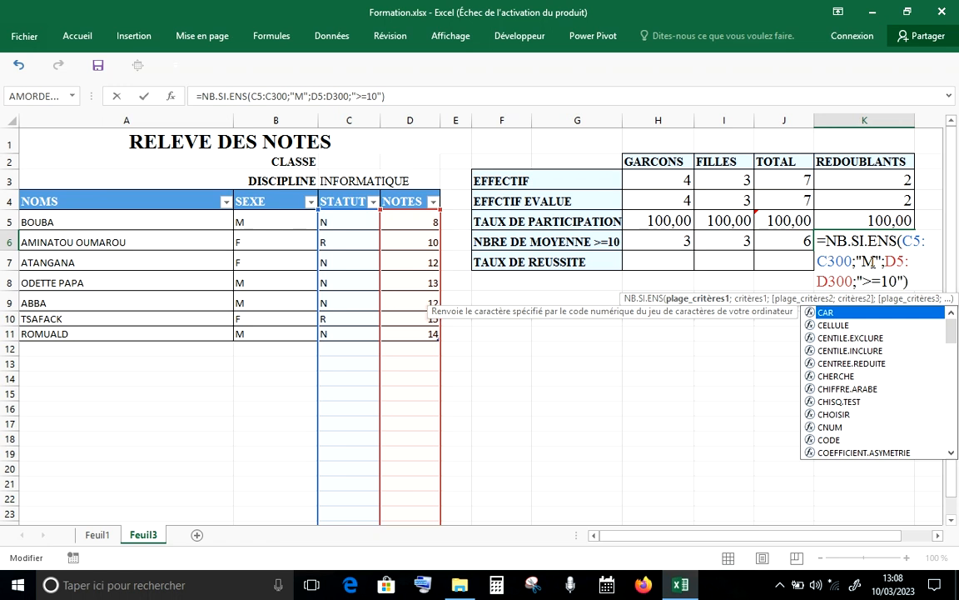
Change the first criterion of the K6 formula to "R" and validate the formula.
click(866, 261)
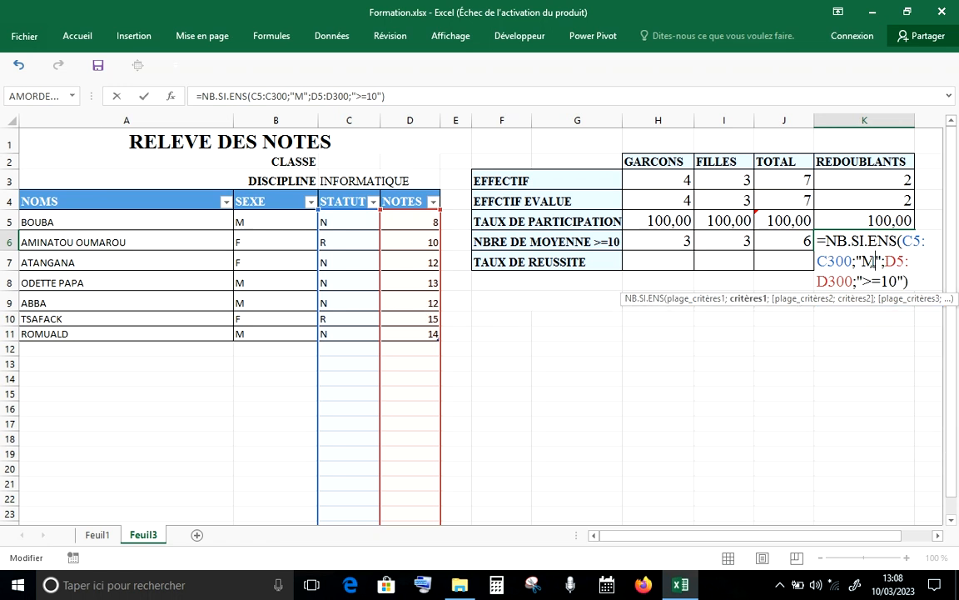
key(BackSpace)
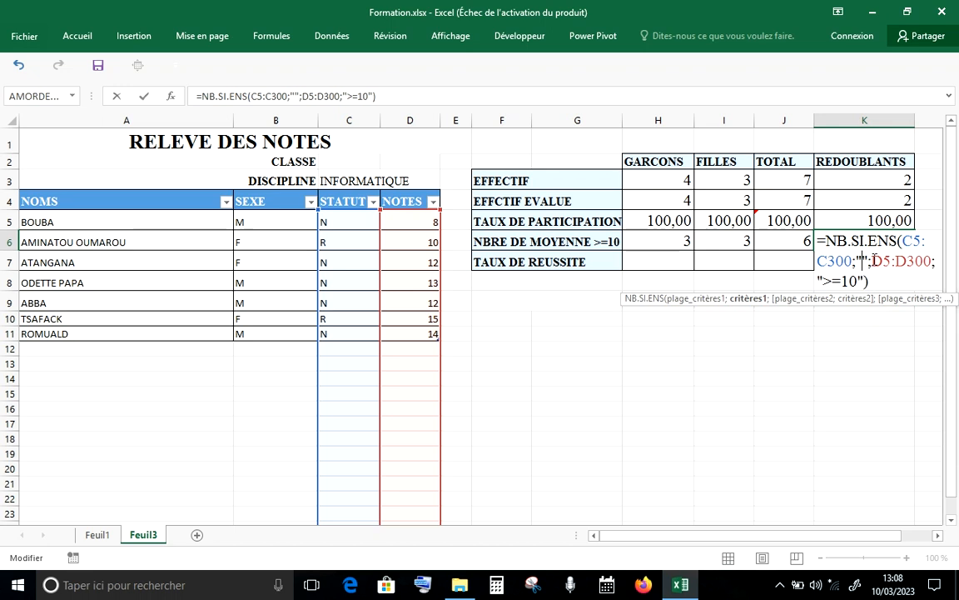
text(R)
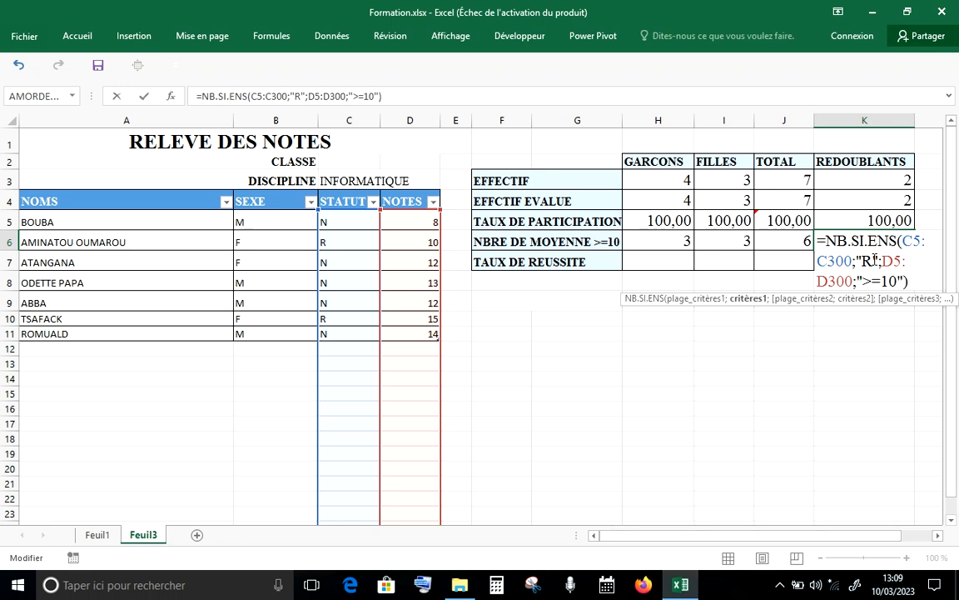
key(Return)
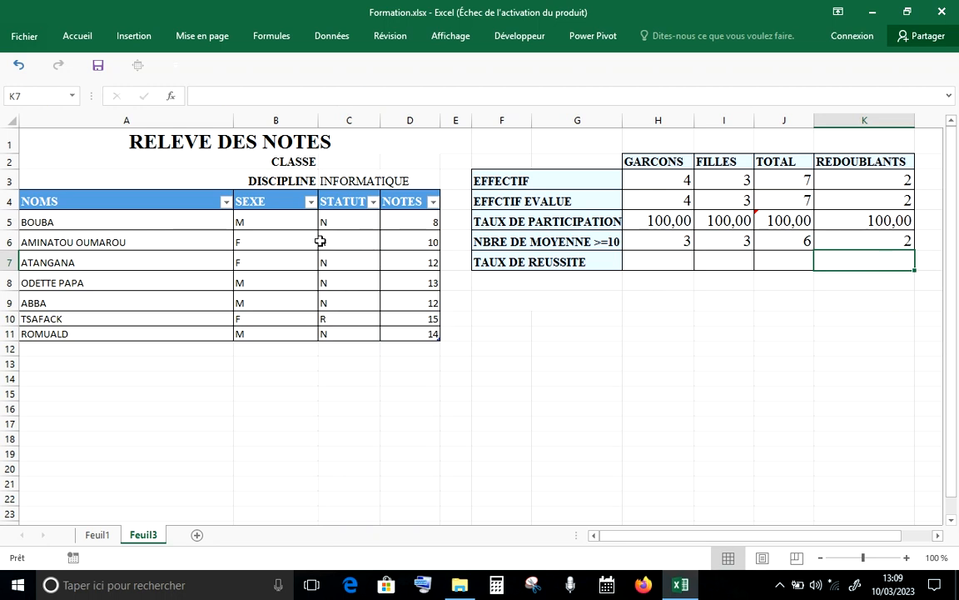
Change the grade in D10 to 7 to test the passing grades formulas.
click(432, 318)
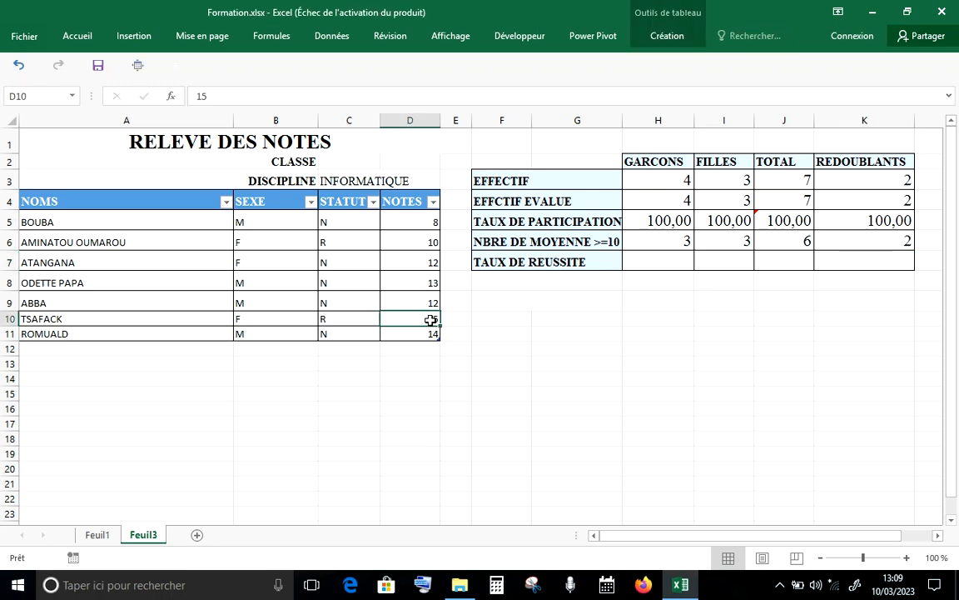
text(7)
key(Return)
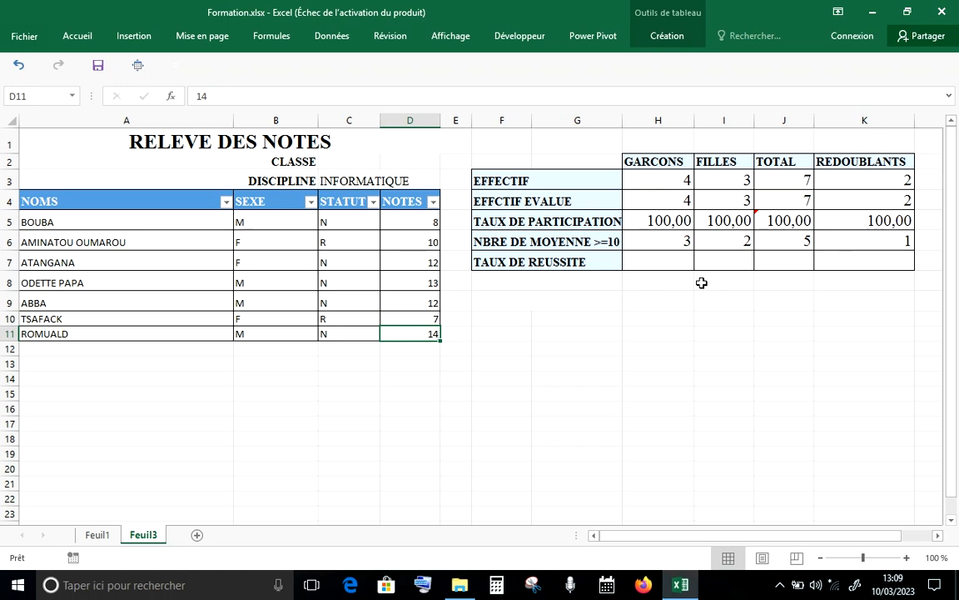
Enter the boys' success rate in H7 as =(H6/H4)*100 and fill the formula across to K7.
click(677, 264)
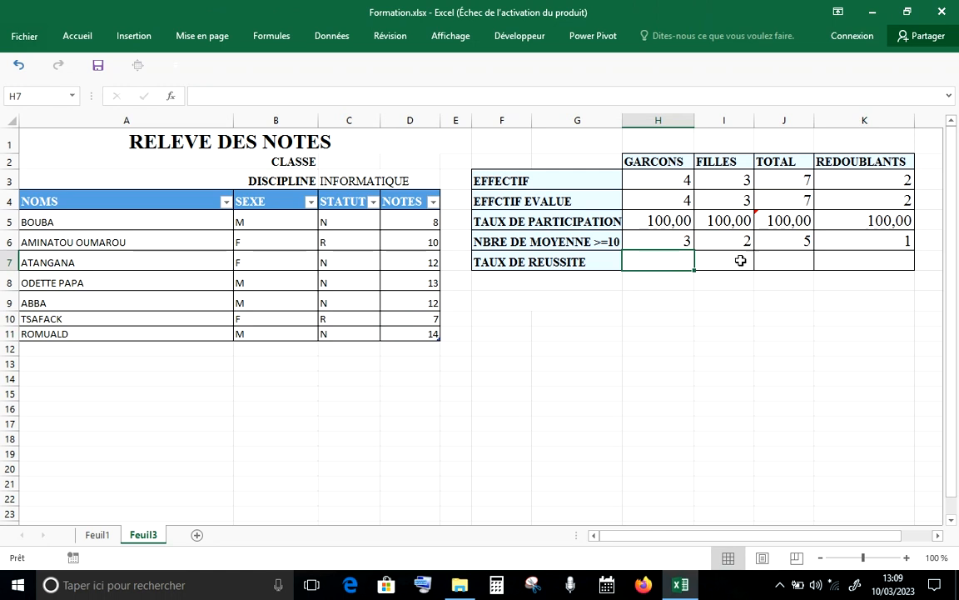
text(=)
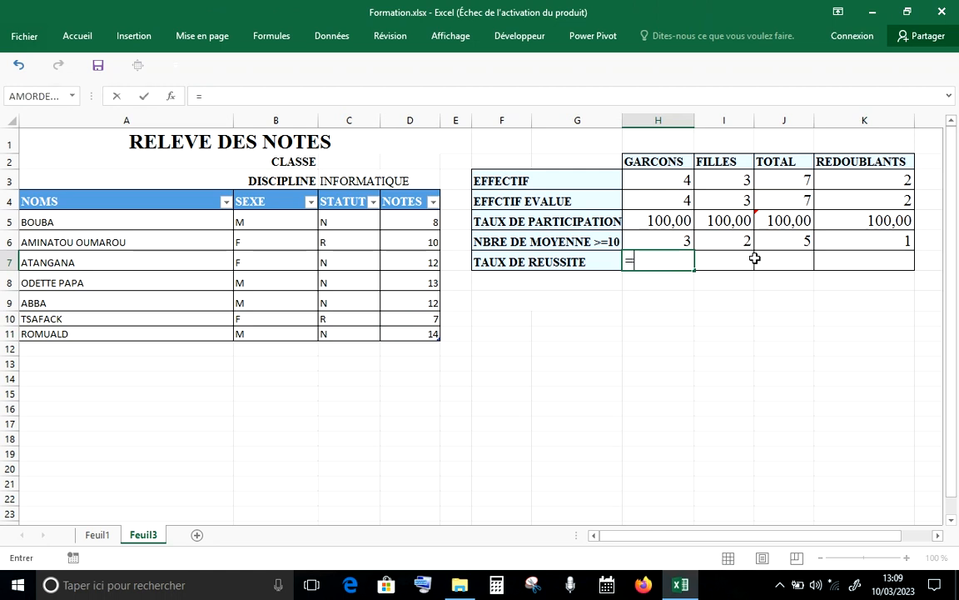
text(()
click(682, 240)
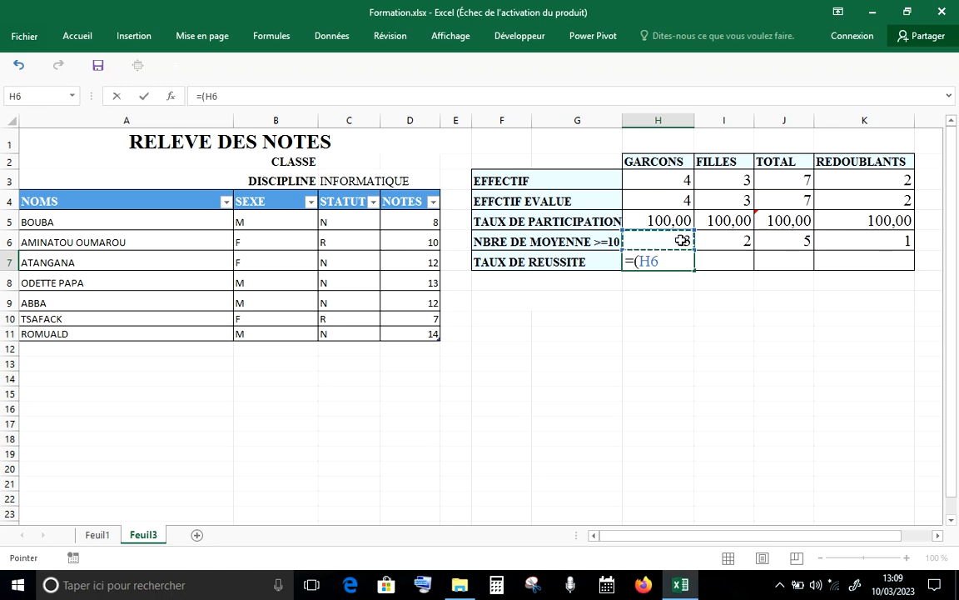
text(/)
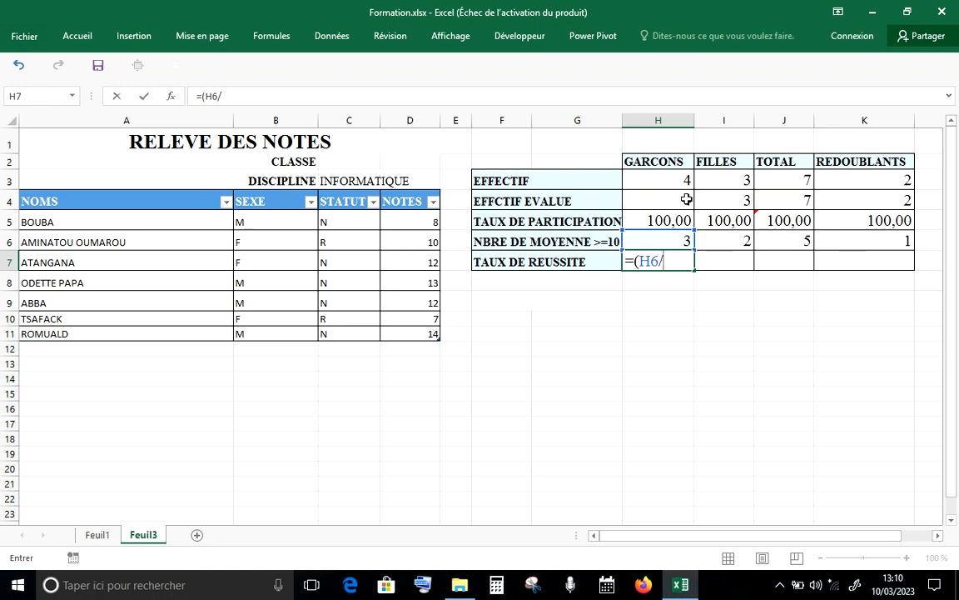
click(686, 202)
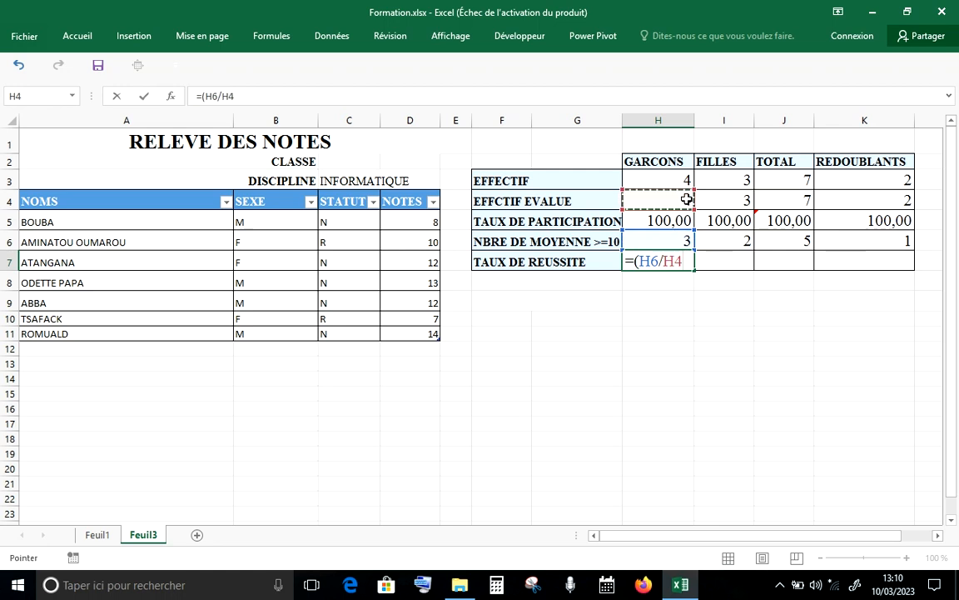
text())
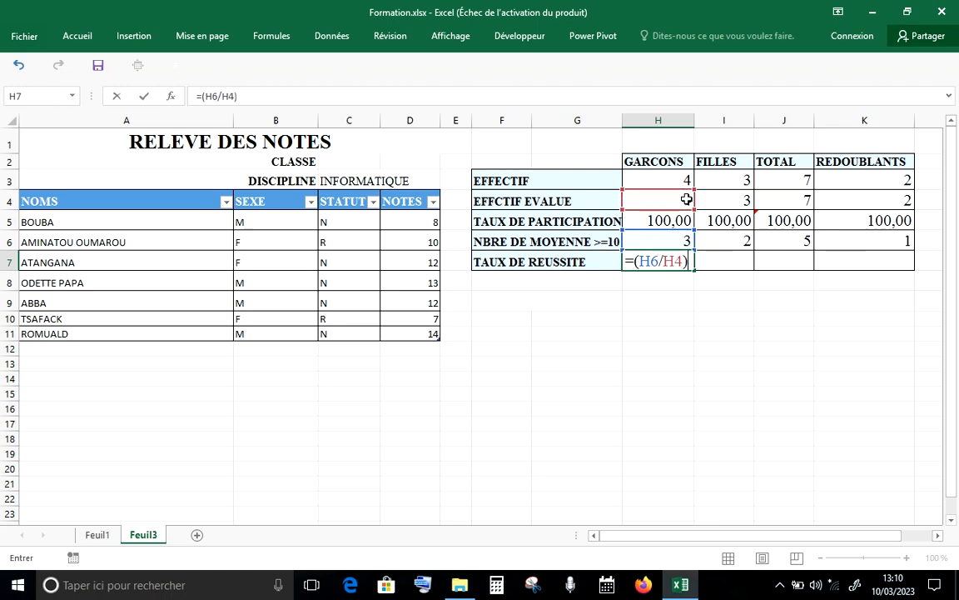
text(*100)
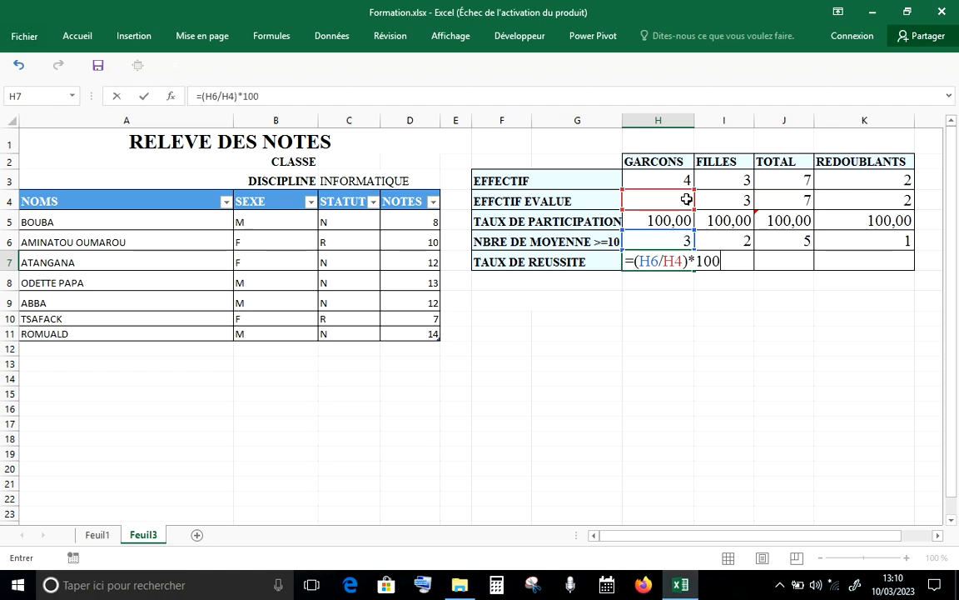
key(Return)
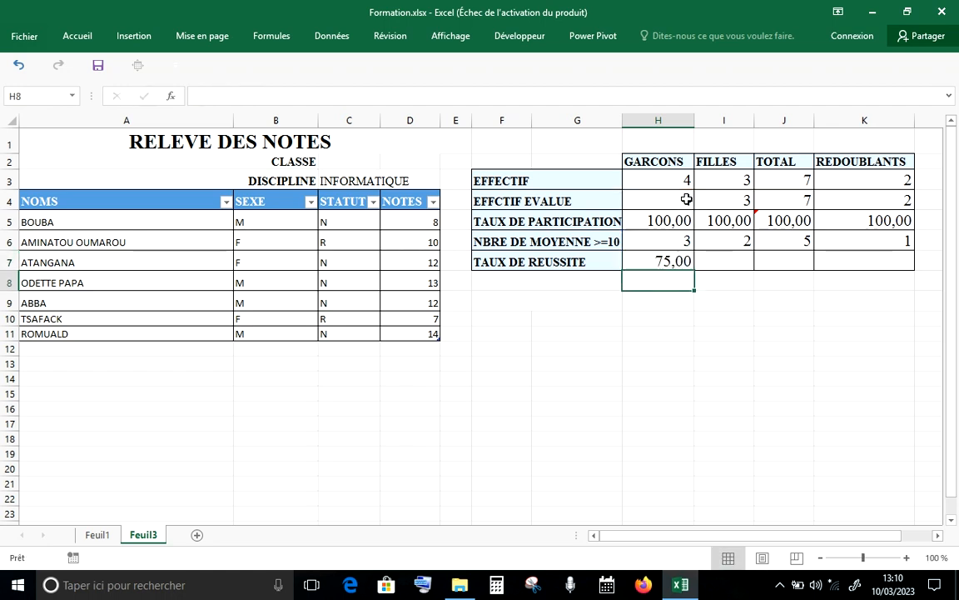
key(Up)
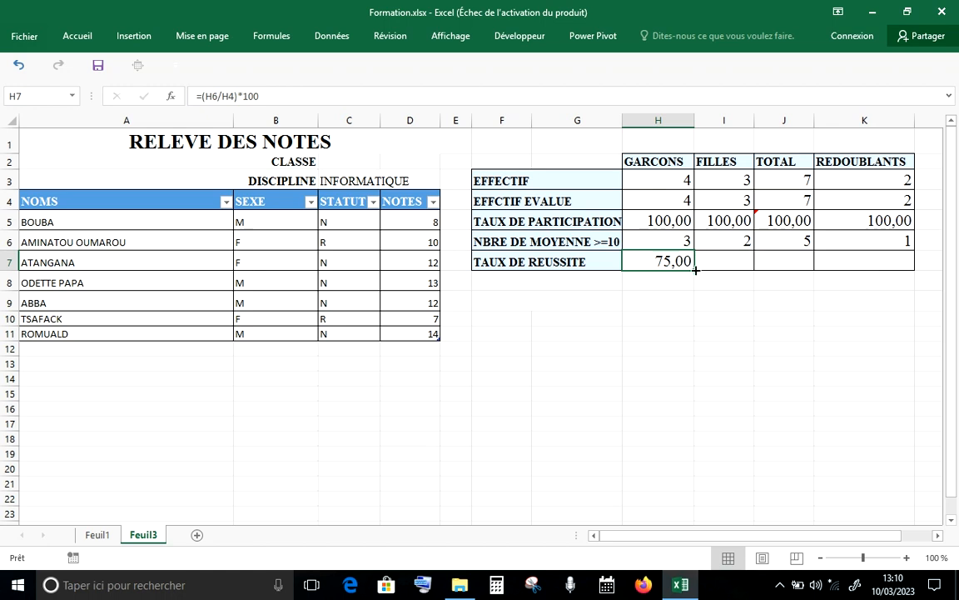
drag(696, 270, 890, 264)
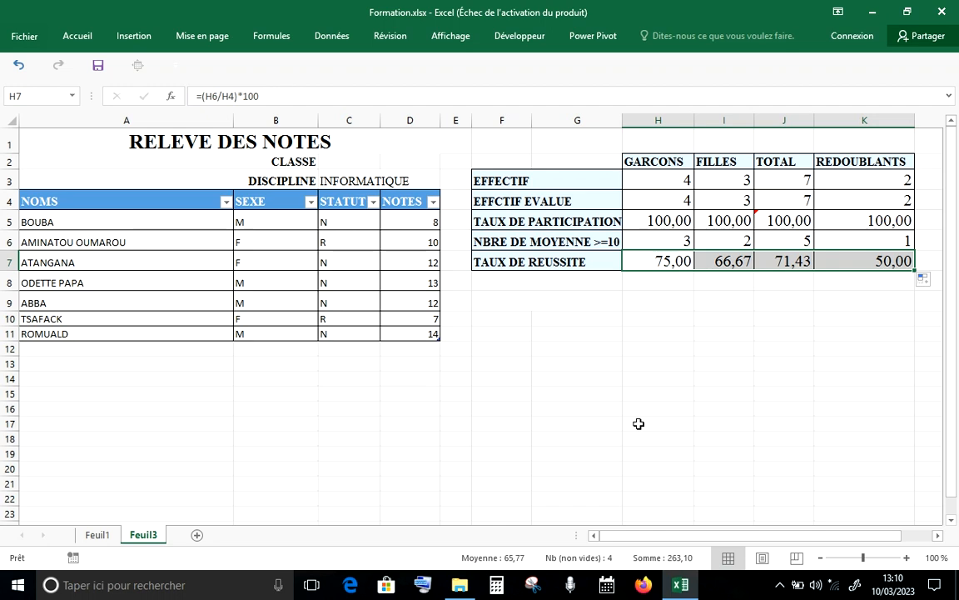
Review the arguments of the NB.SI formula in H3 and the NB.SI.ENS formula in H6, leaving both as they are.
click(668, 178)
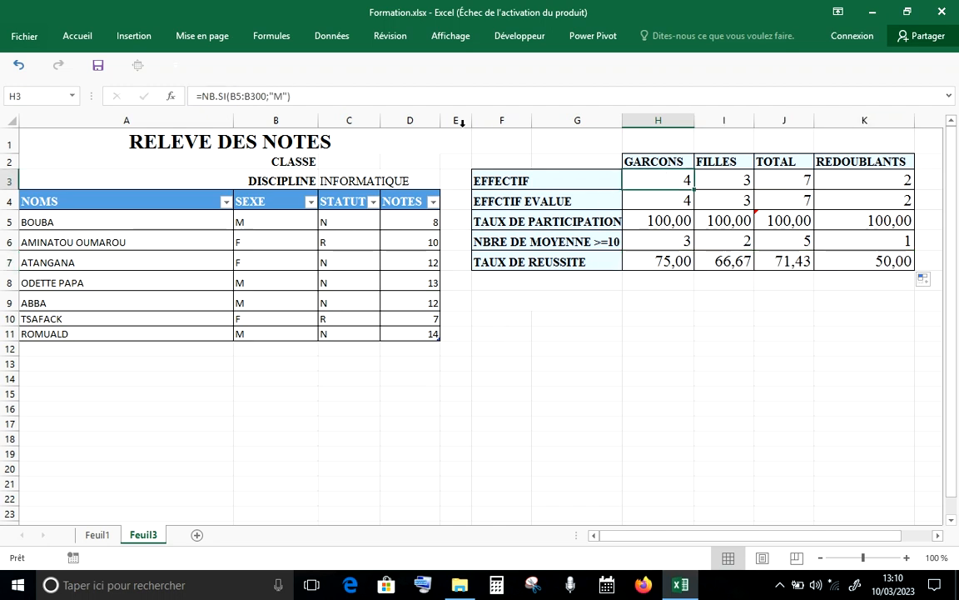
click(277, 97)
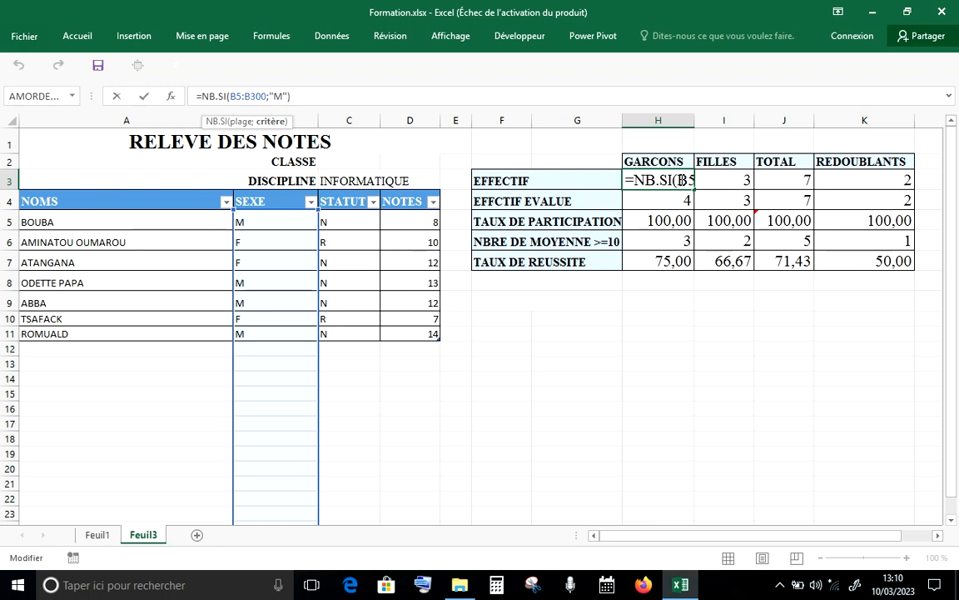
click(681, 180)
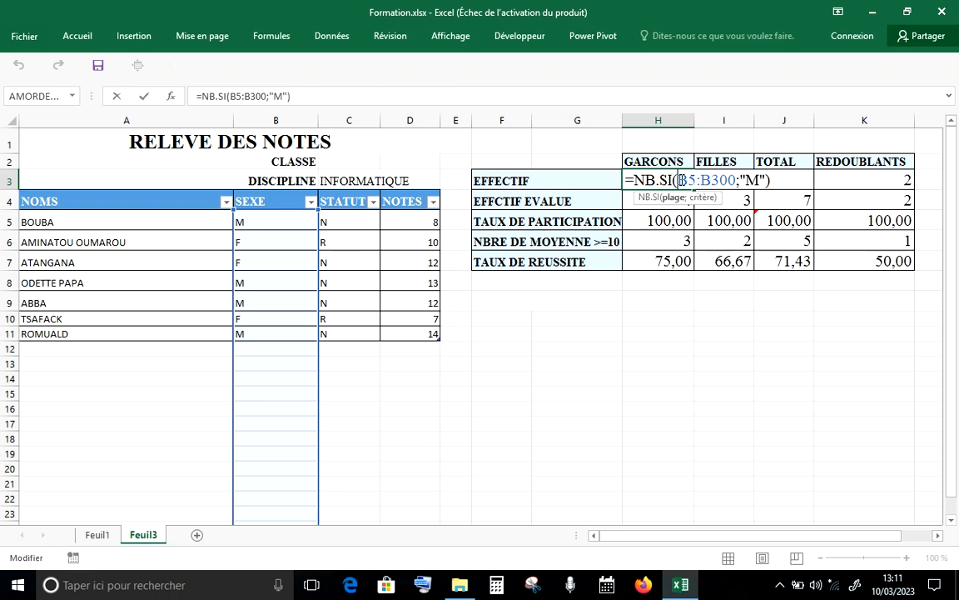
key(Return)
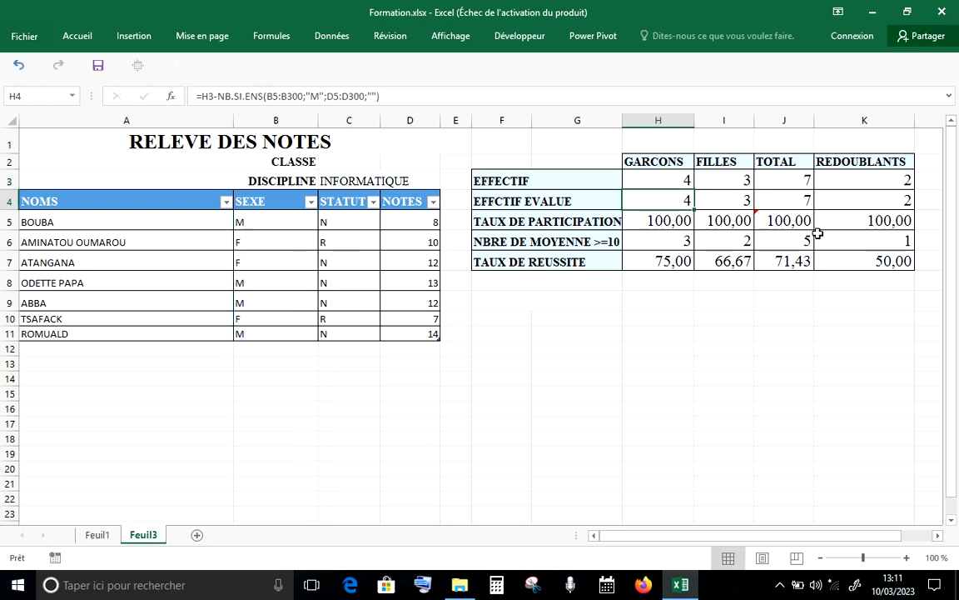
click(663, 241)
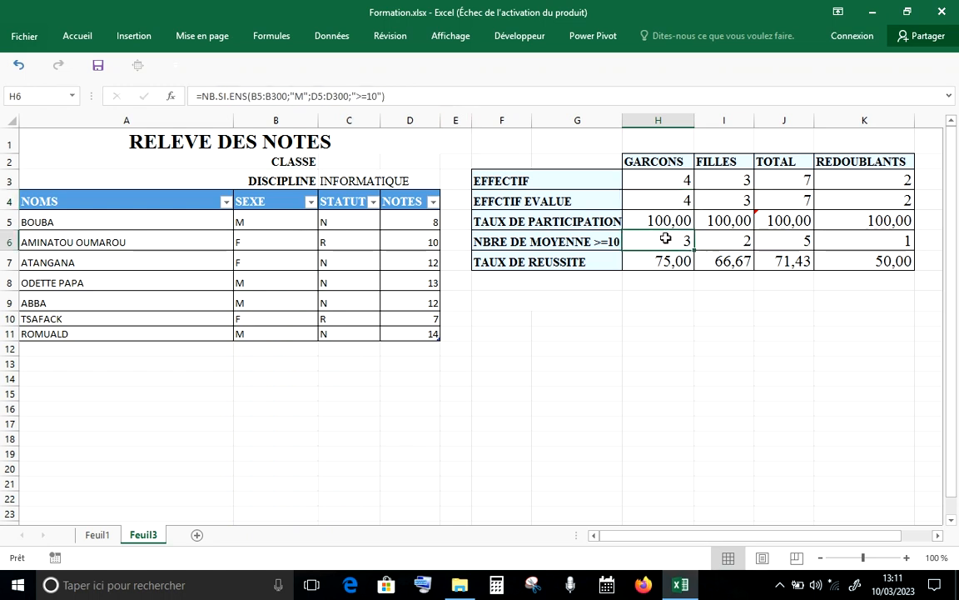
click(355, 95)
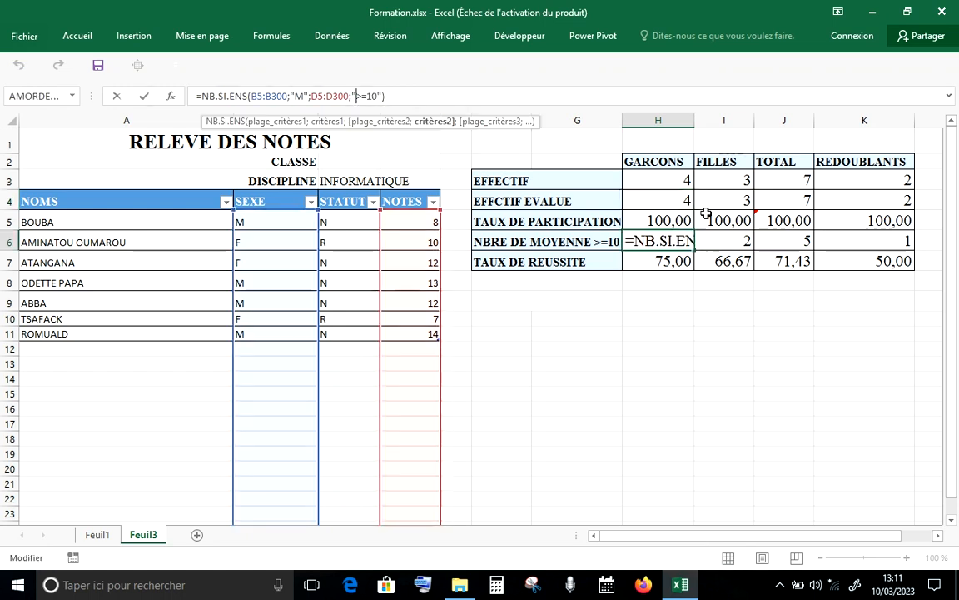
double_click(685, 241)
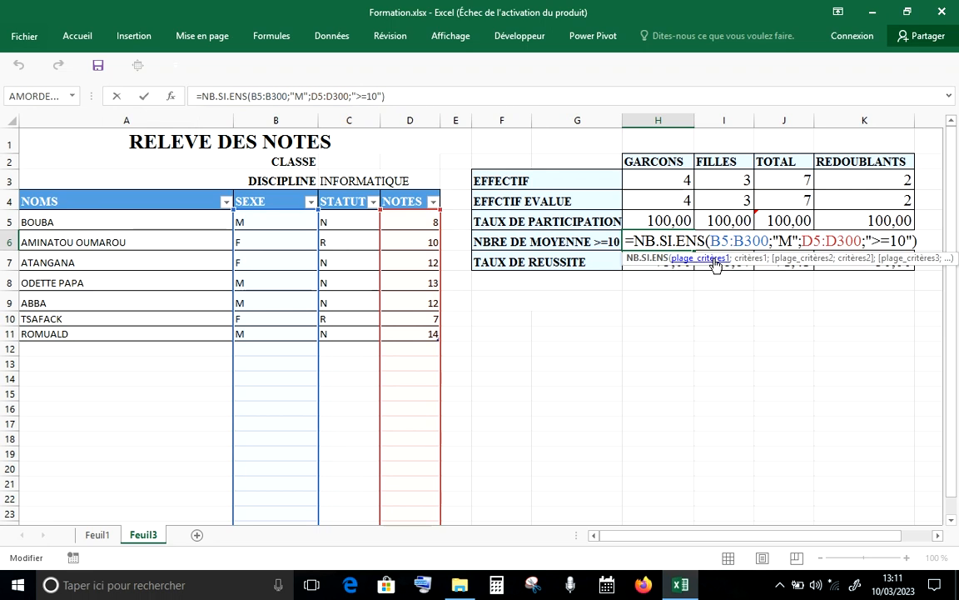
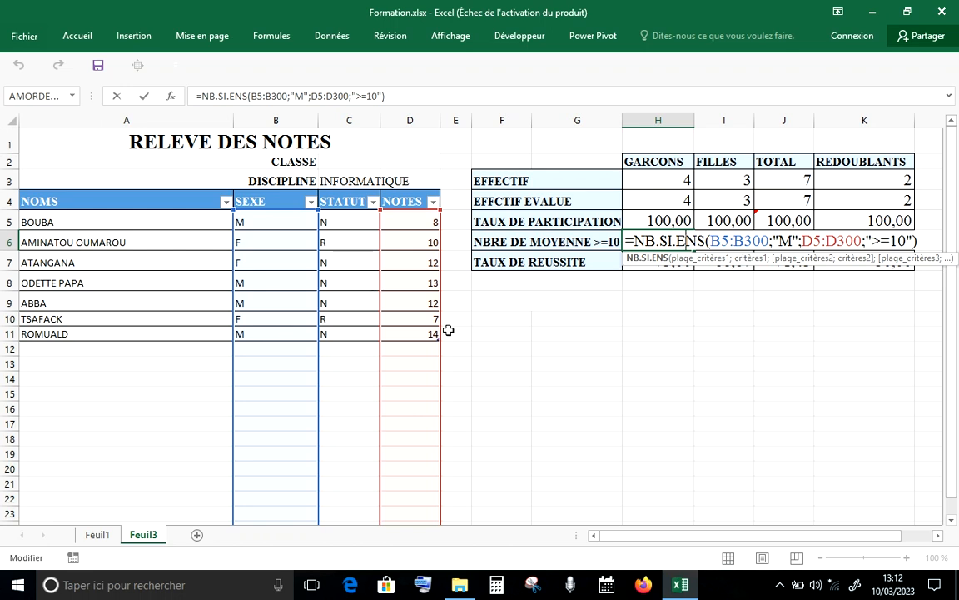
key(Return)
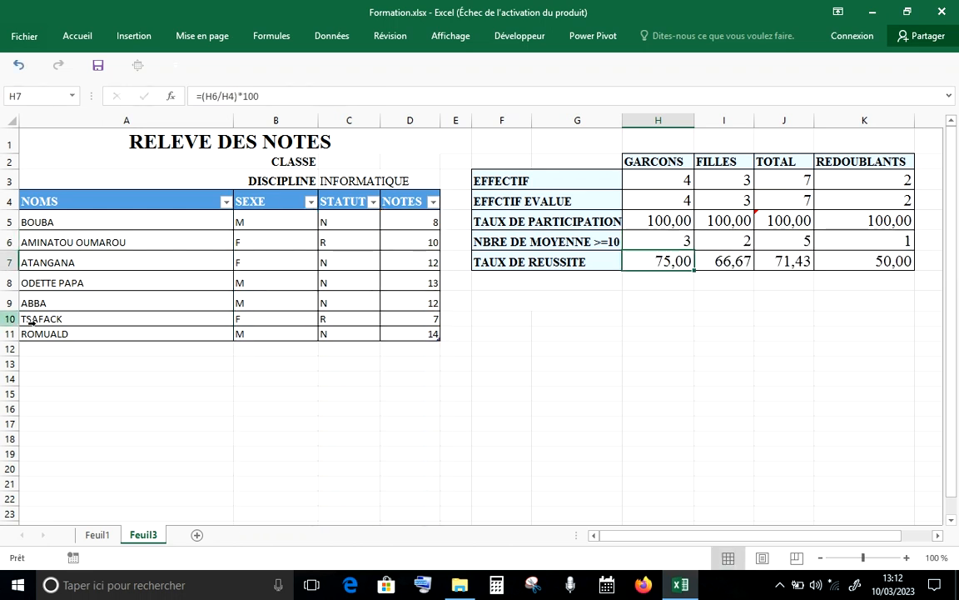
Add a student in row 12 by entering the student's name, sex M, status R and grade 11.
click(30, 351)
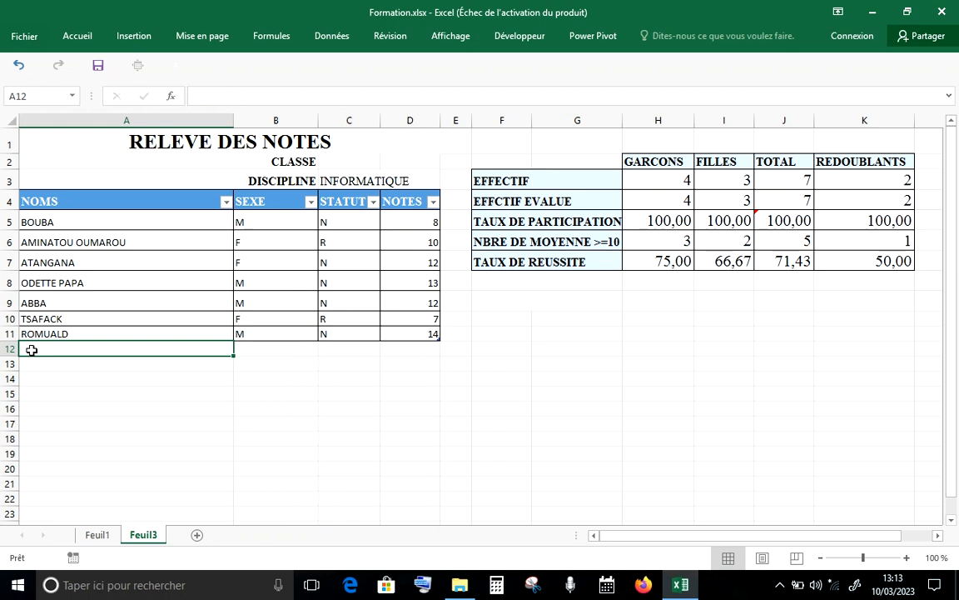
text(VA)
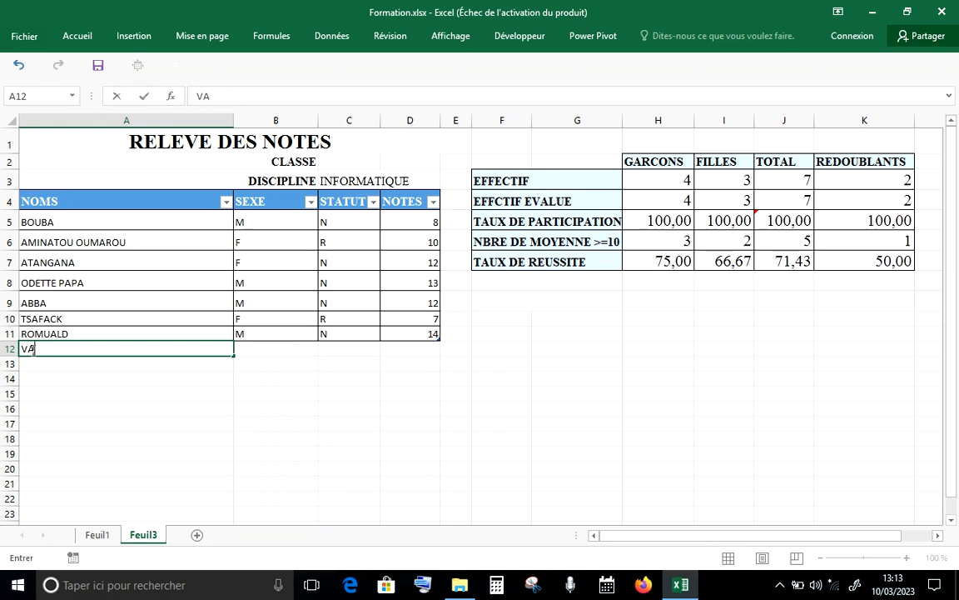
text(NAMA)
key(Tab)
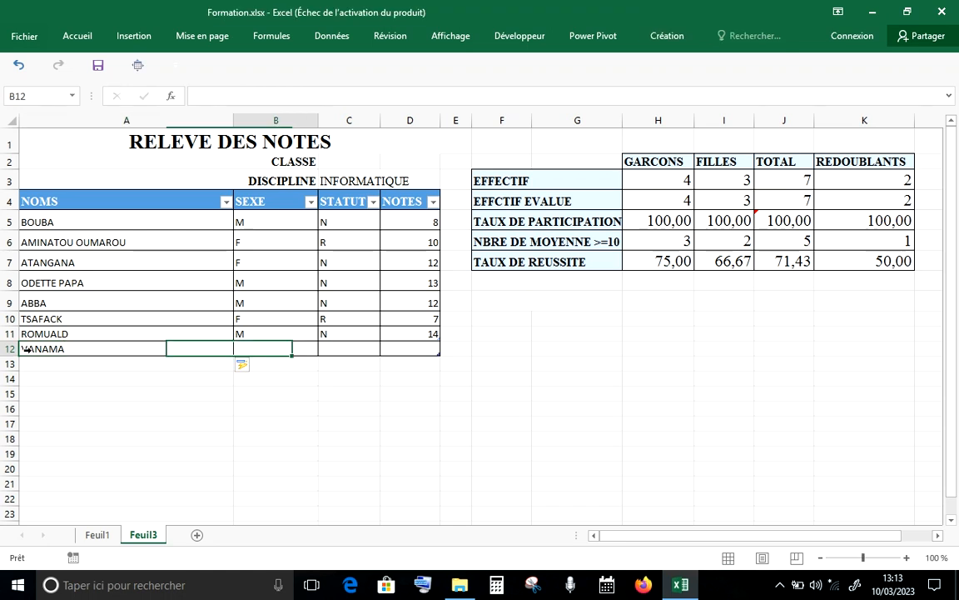
text(M)
key(Tab)
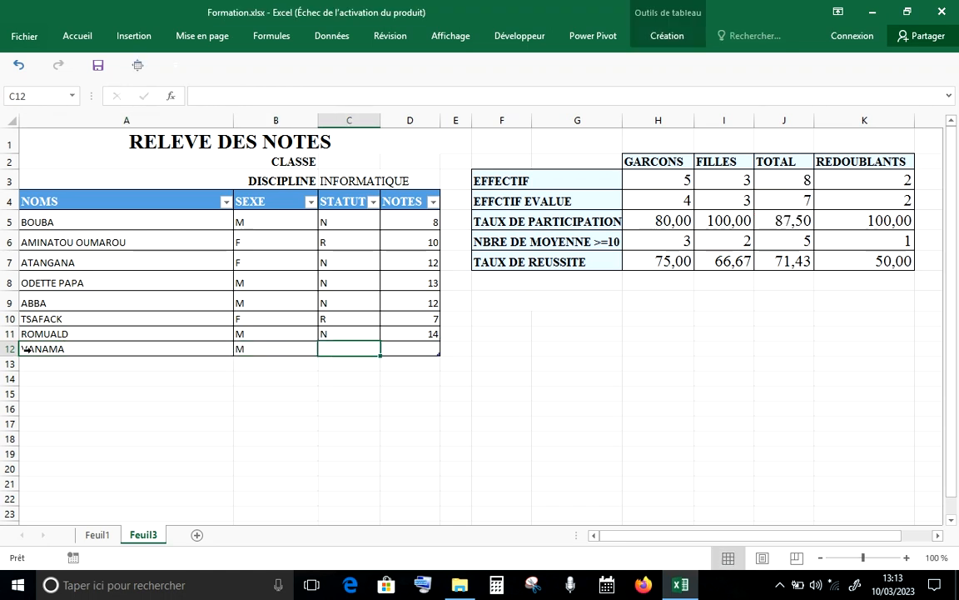
text(R)
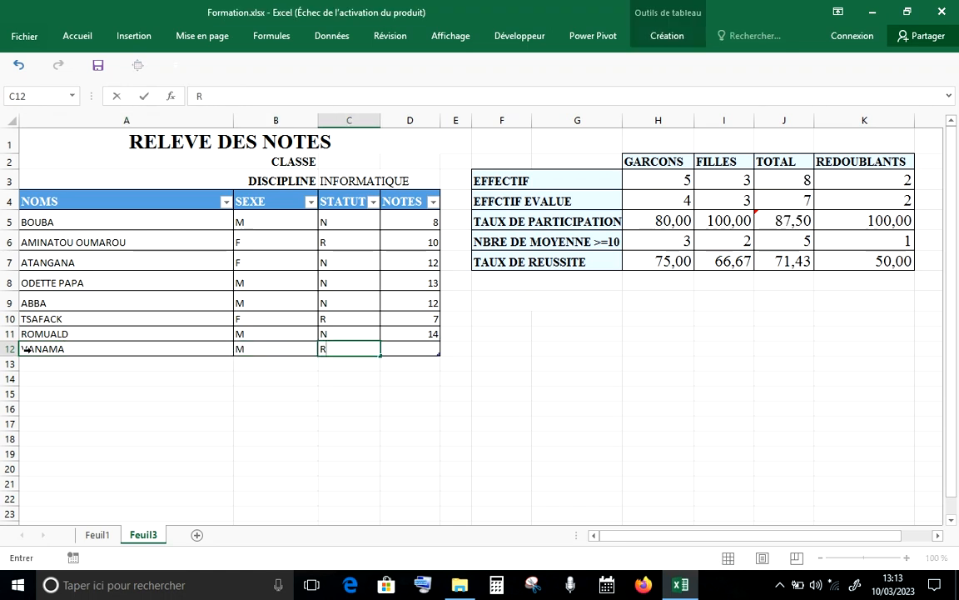
key(Tab)
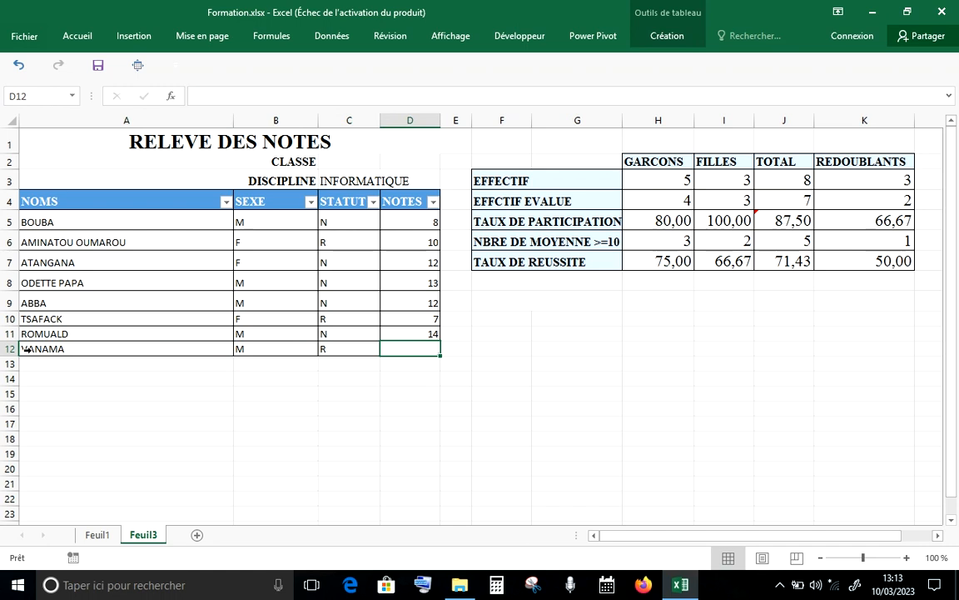
text(11)
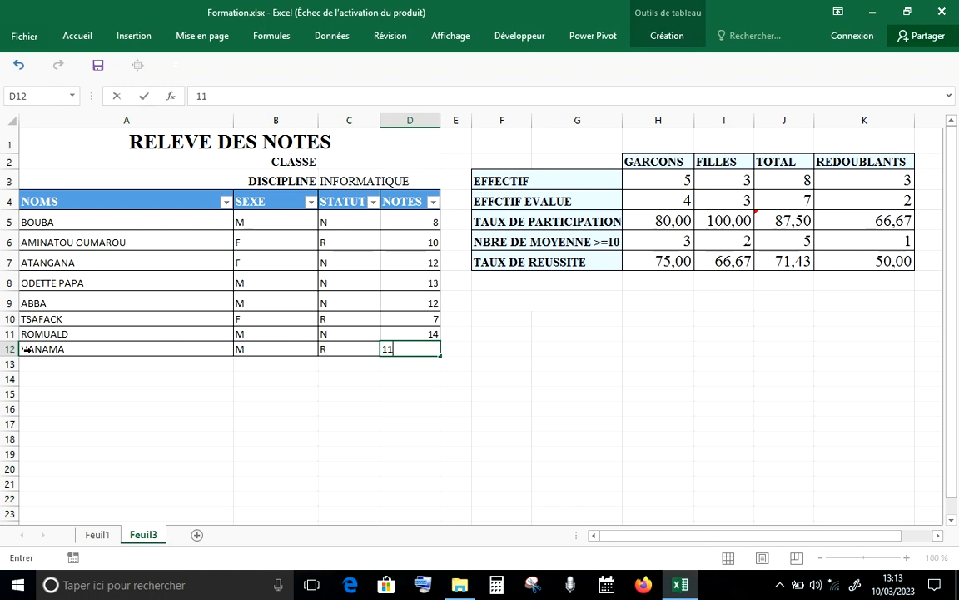
key(Down)
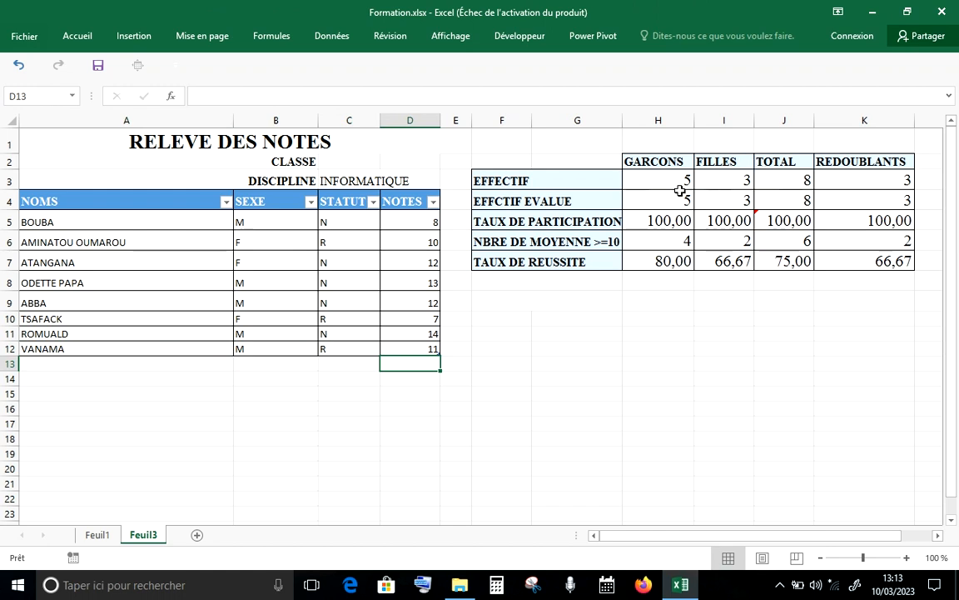
Clear the student record in row 7 to test the statistics, and undo the deletion.
click(23, 261)
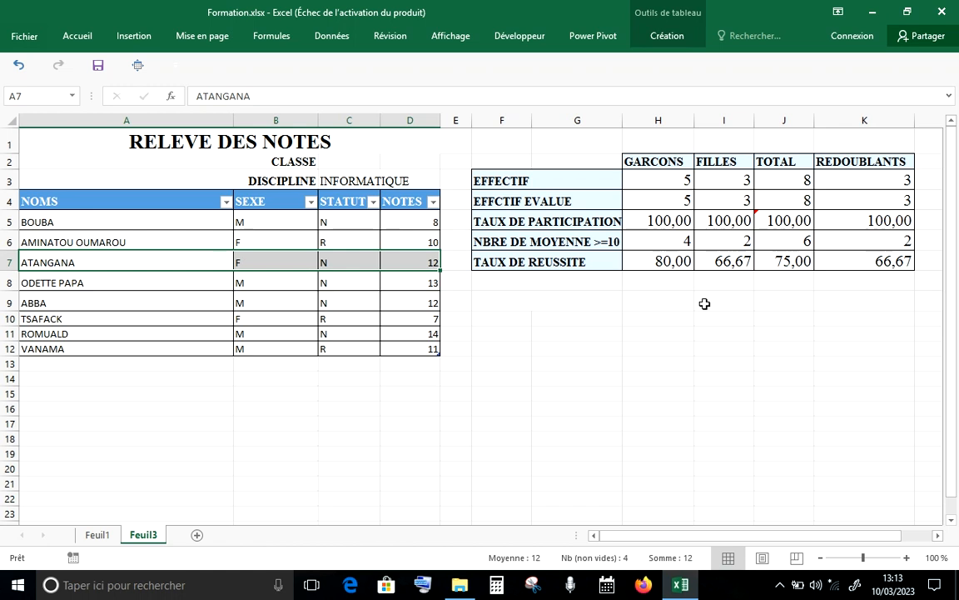
key(Delete)
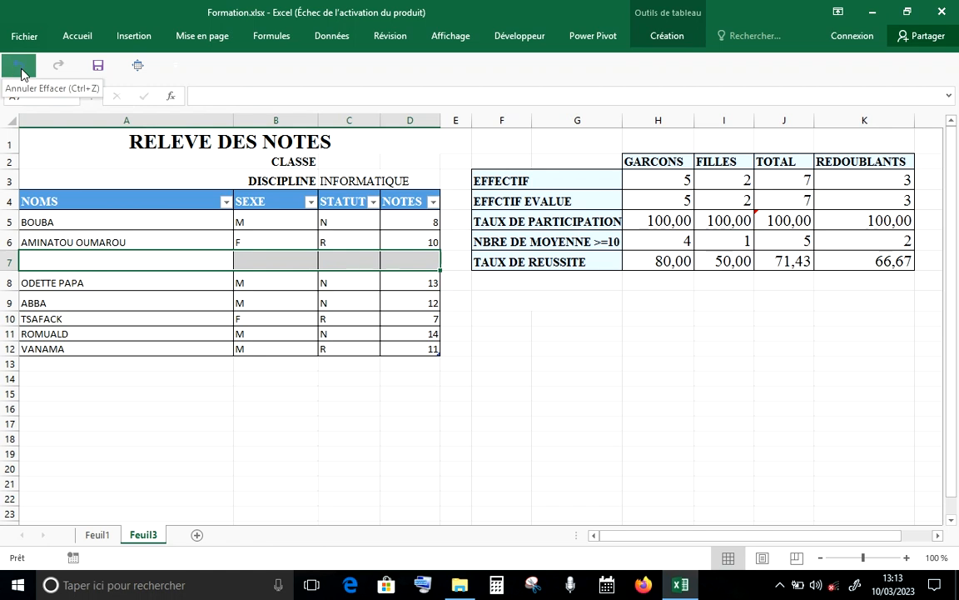
click(20, 71)
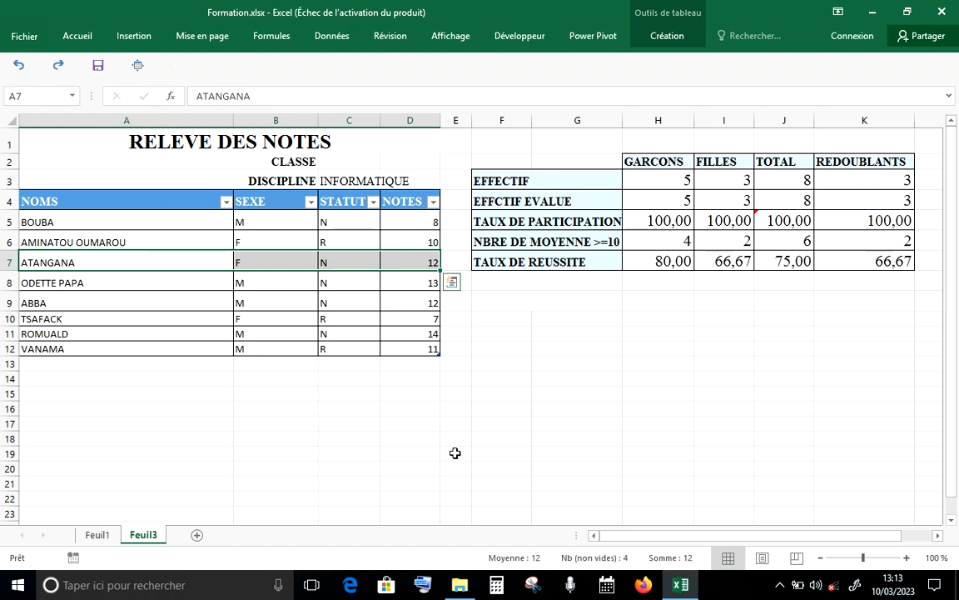